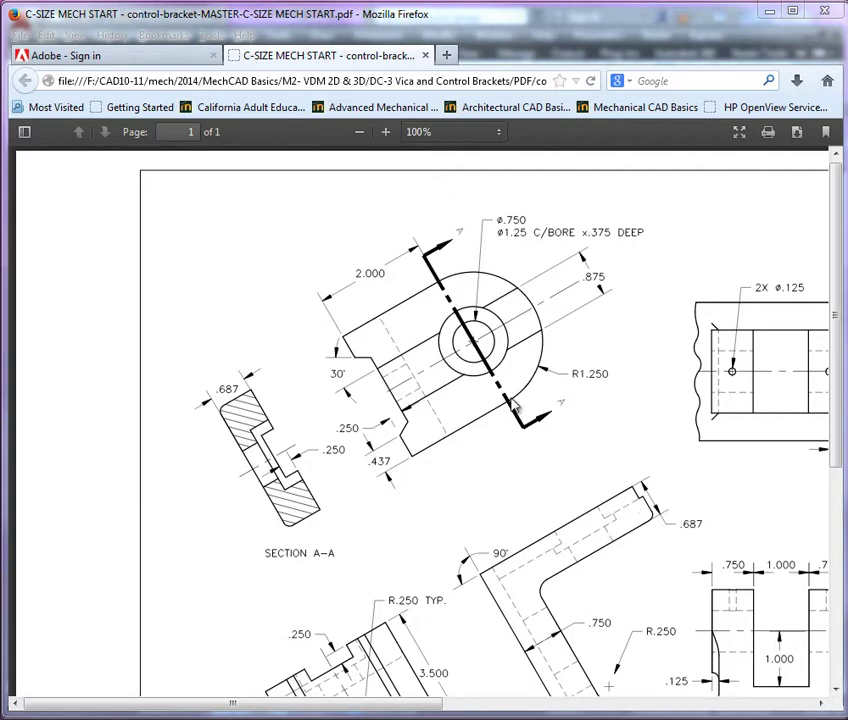
Step: Scroll through the control bracket PDF to review its views, section views and dimensions
middle_click(474, 522)
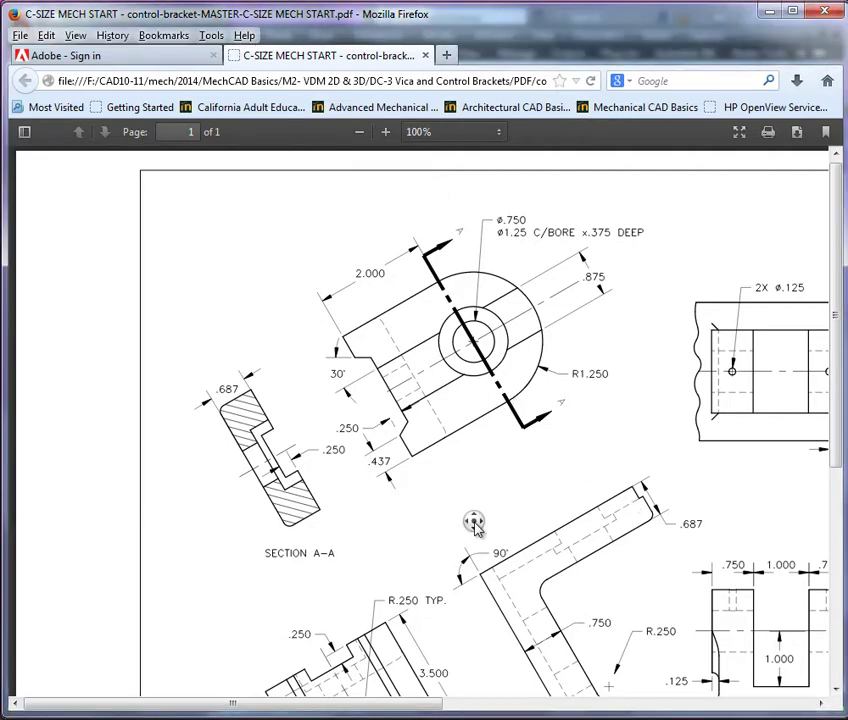
middle_click(476, 560)
middle_click(476, 574)
middle_click(482, 560)
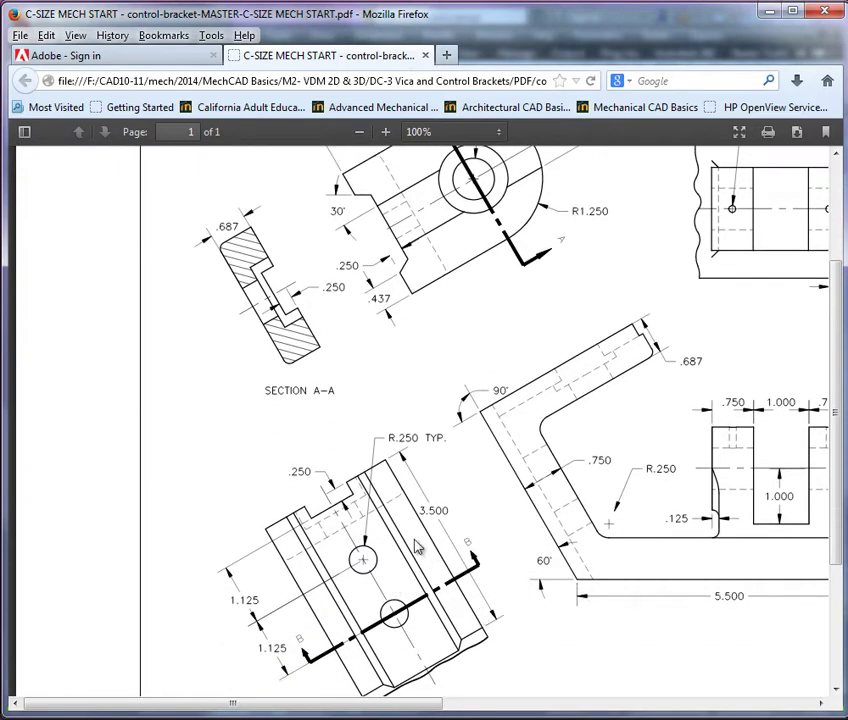
scroll(466, 413, "up", 2)
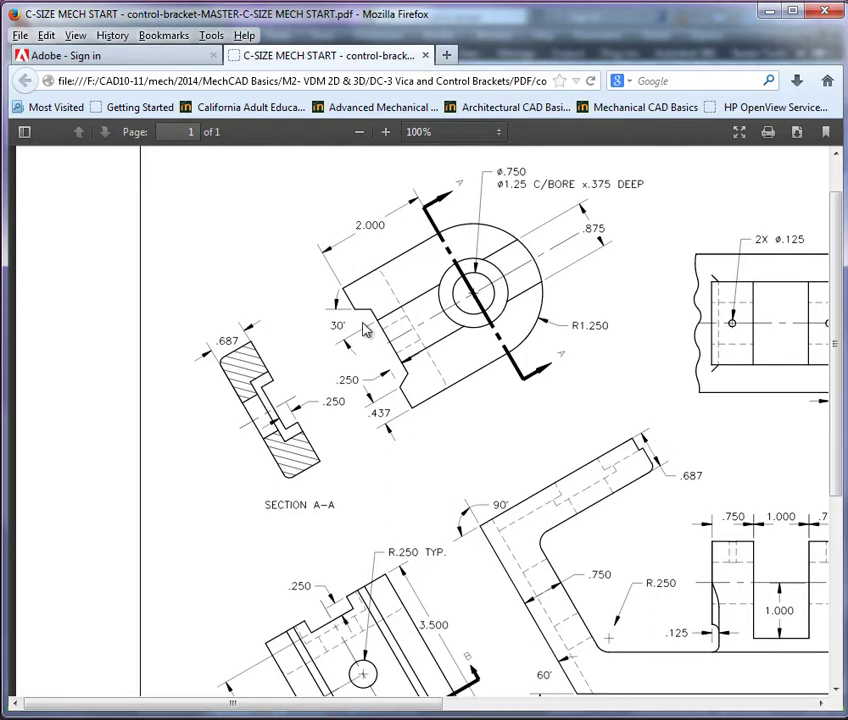
scroll(329, 494, "down", 3)
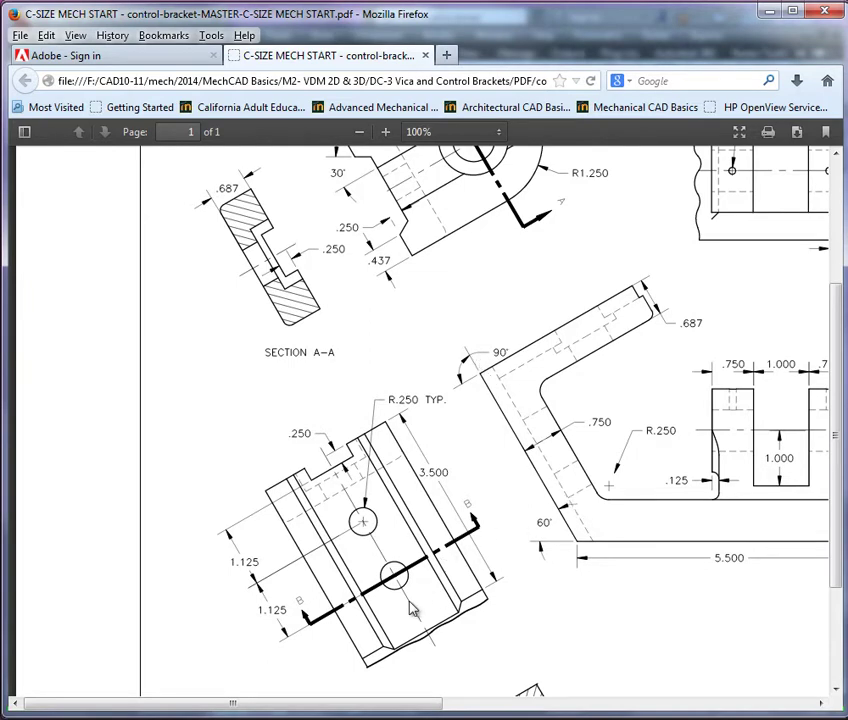
scroll(412, 610, "up", 2)
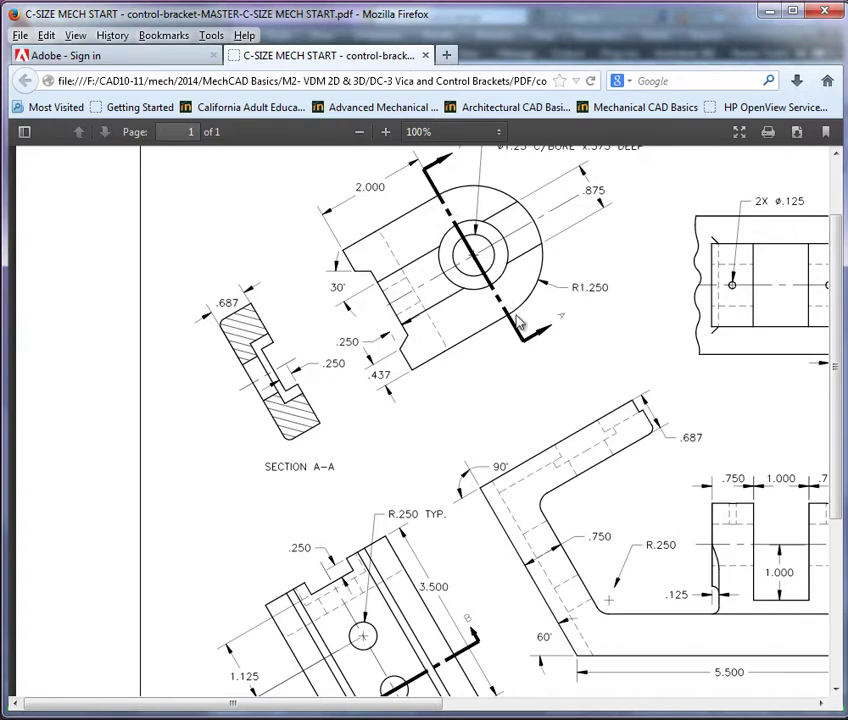
scroll(486, 303, "down", 2)
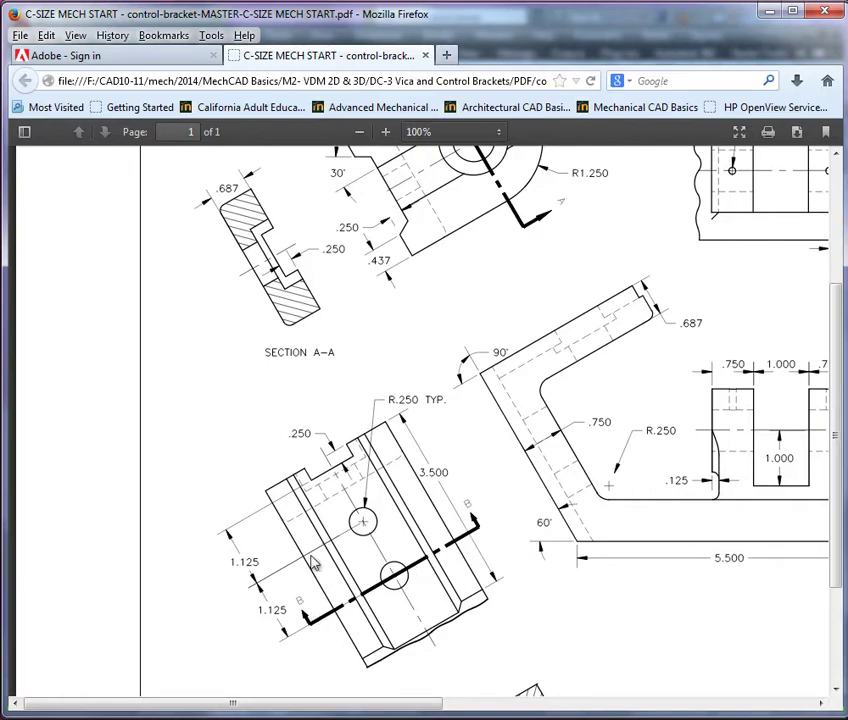
scroll(462, 331, "up", 2)
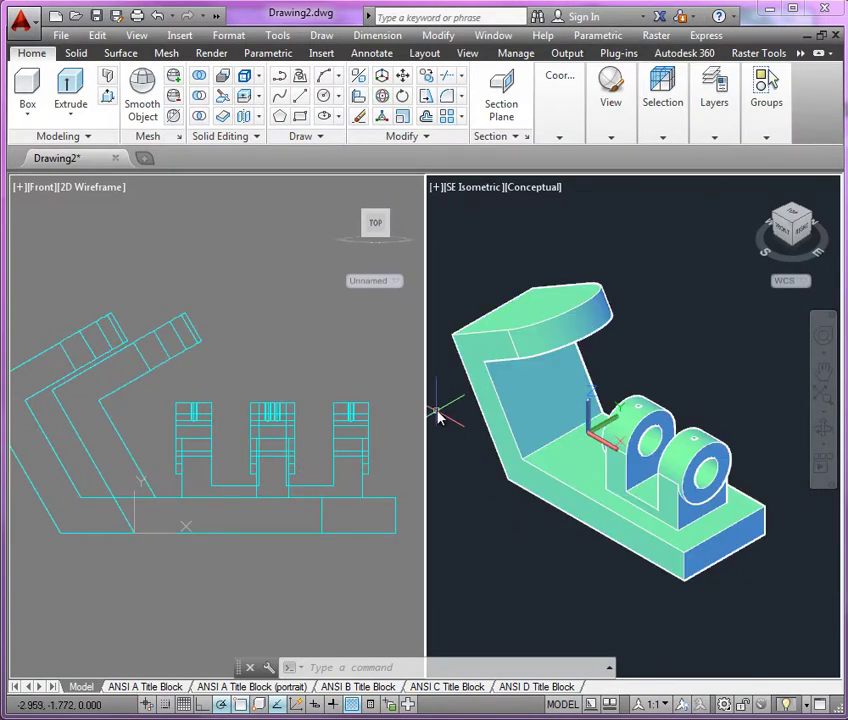
Step: Merge the display into a single viewport
left_click(136, 35)
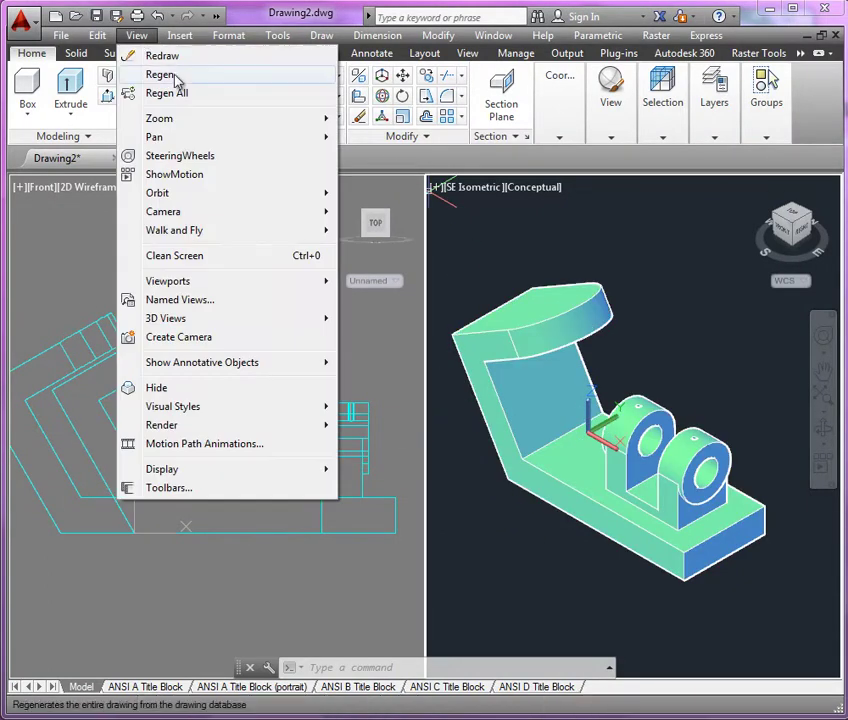
mouse_move(220, 284)
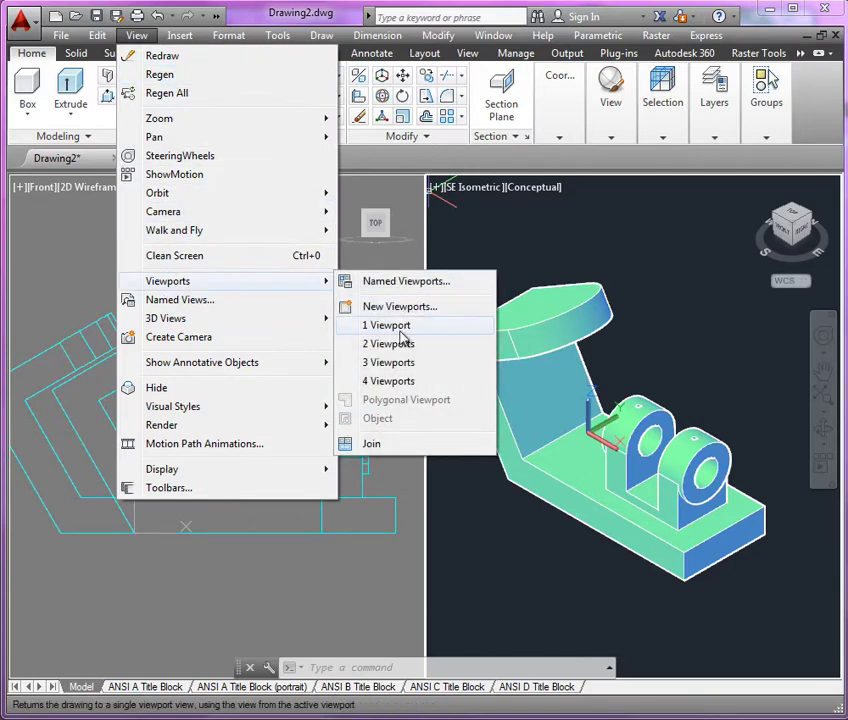
left_click(399, 332)
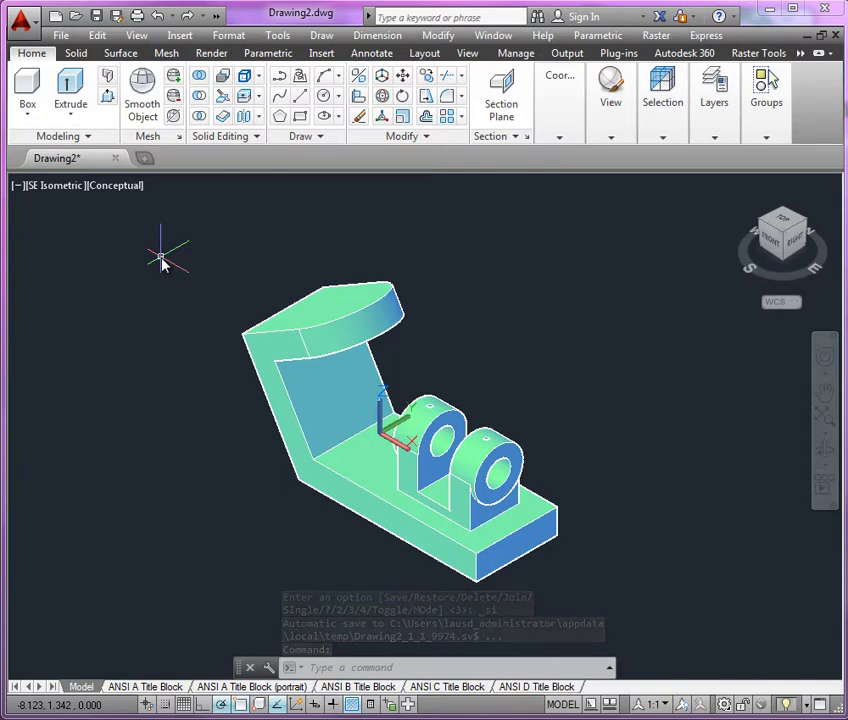
Step: Orbit the bracket around until its angled end faces the viewer
left_click(825, 448)
left_click_drag(327, 471, 712, 477)
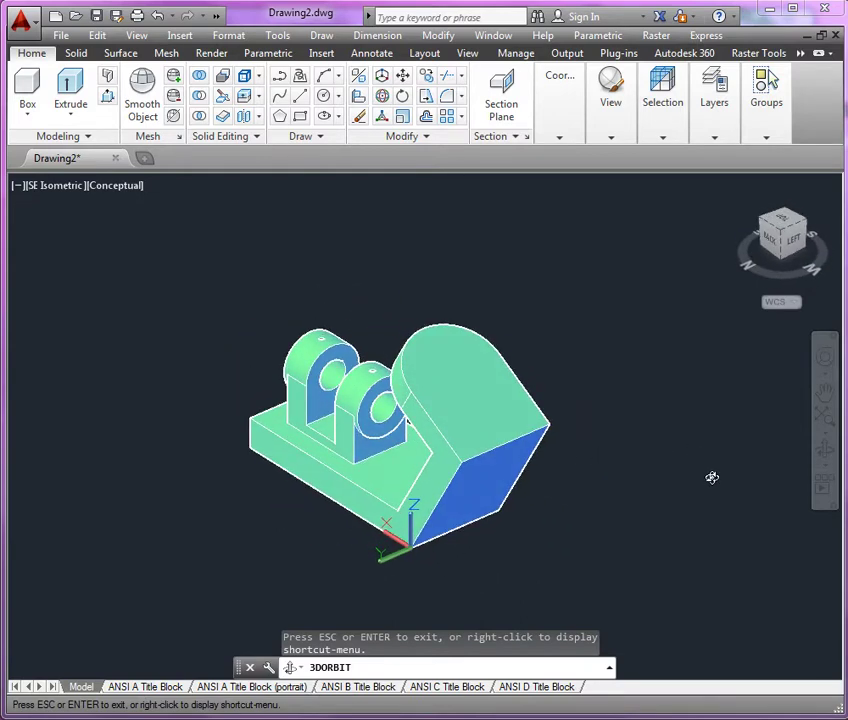
key("Escape")
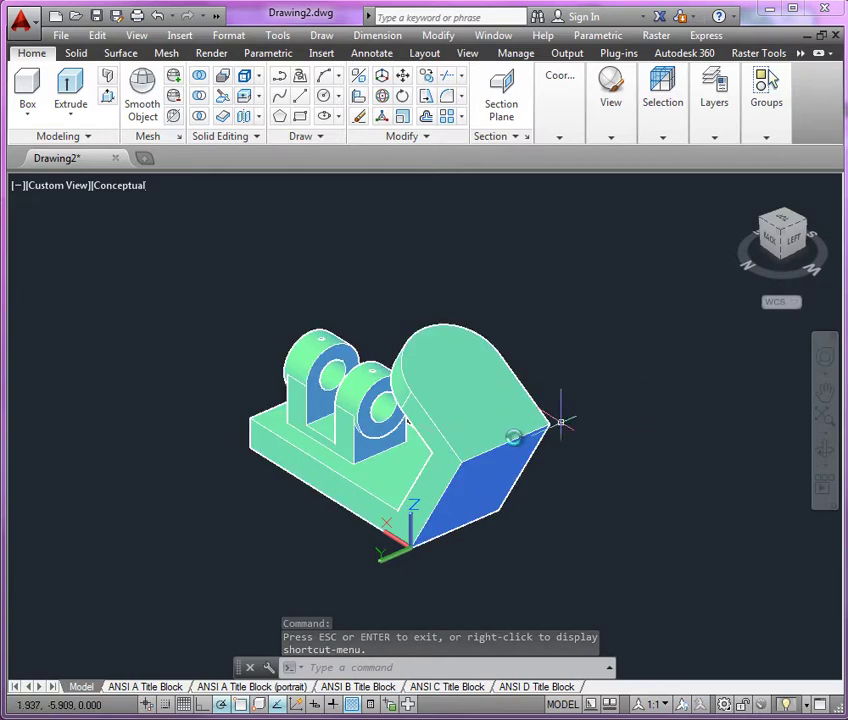
left_click(825, 449)
mouse_move(707, 477)
left_mouse_down()
mouse_move(697, 469)
mouse_move(717, 500)
mouse_move(723, 483)
left_mouse_up()
key("Escape")
scroll(591, 403, "up", 3)
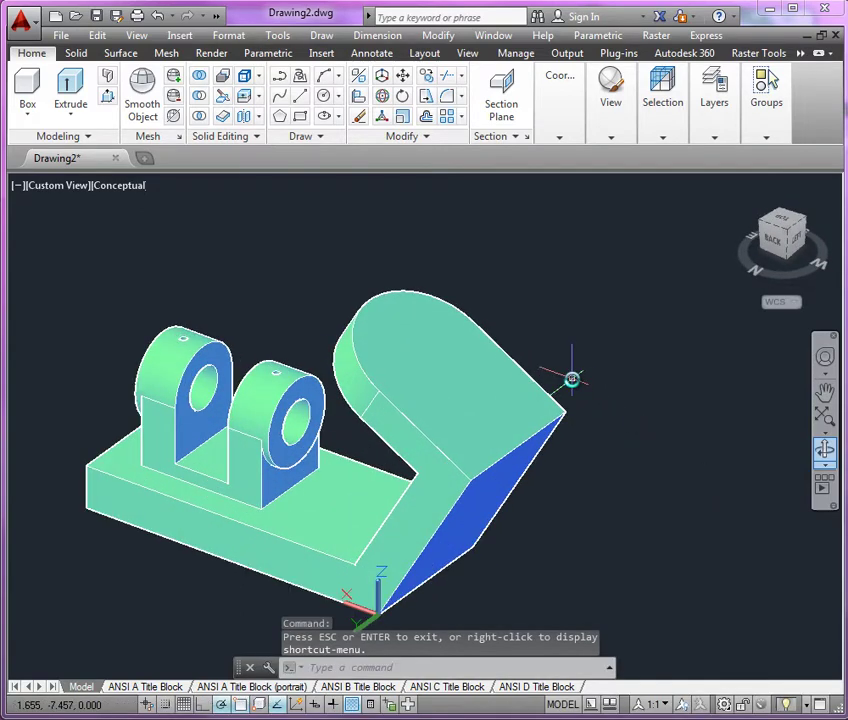
Step: Define a three-point UCS on the angled face, origin at its corner, X along its edge
left_click(467, 53)
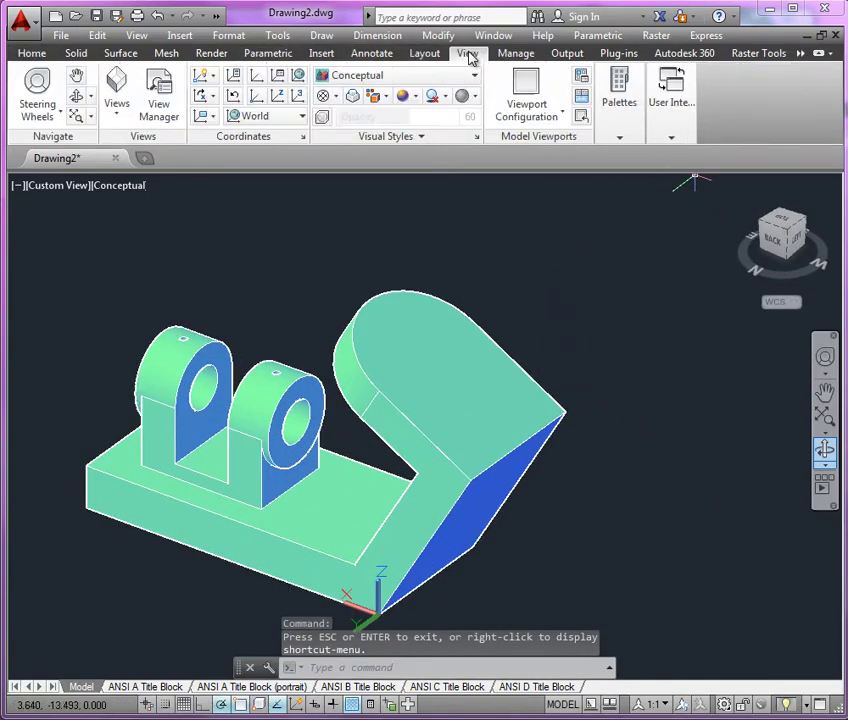
left_click(299, 100)
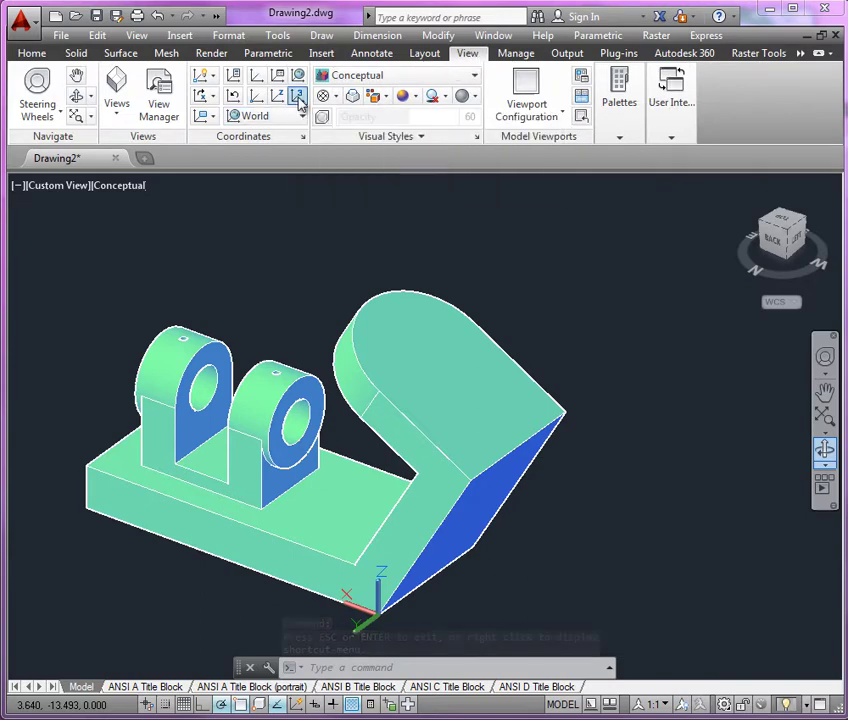
left_click(475, 486)
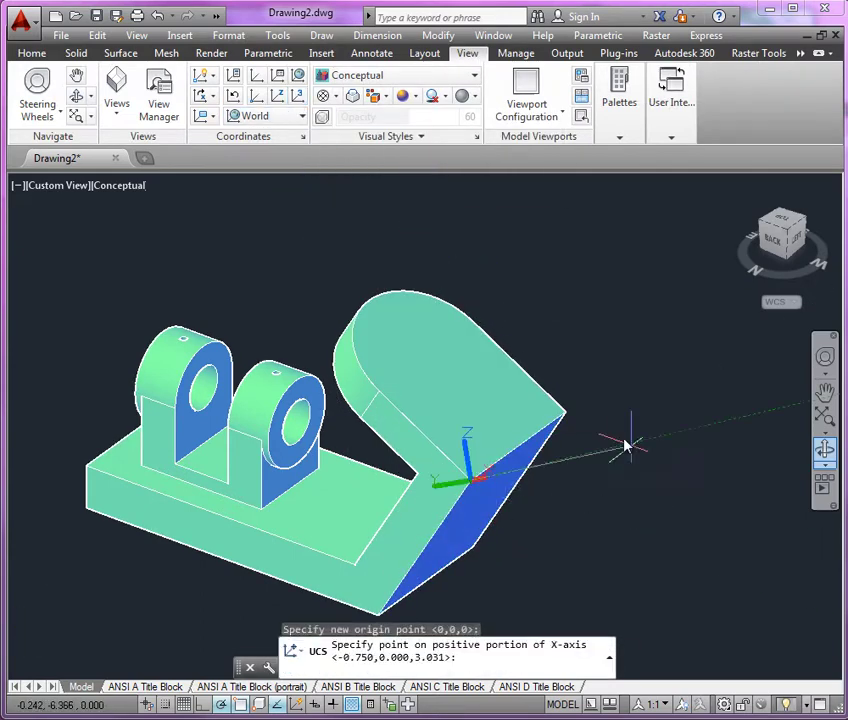
left_click(567, 413)
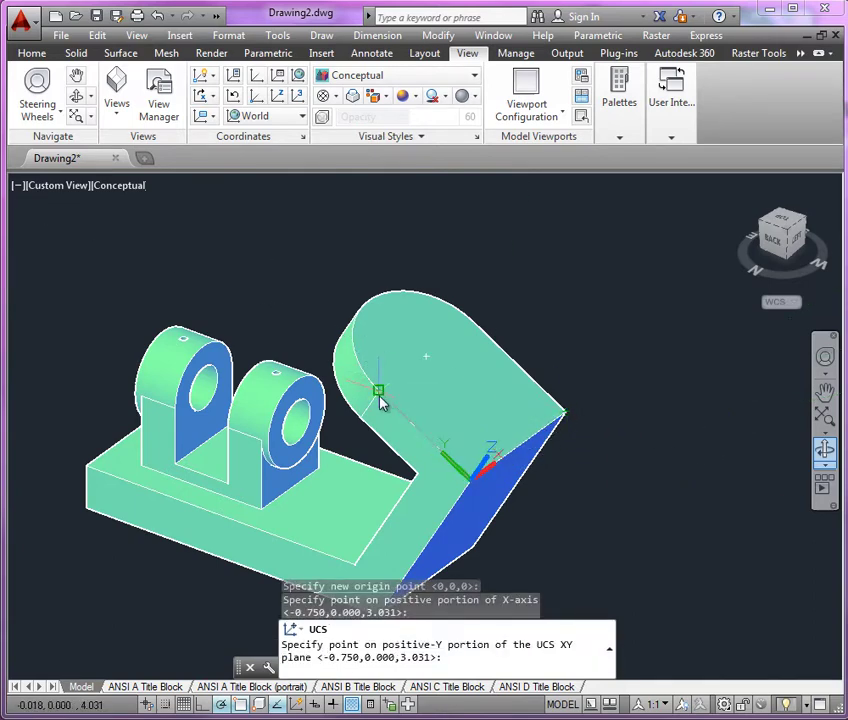
left_click(379, 400)
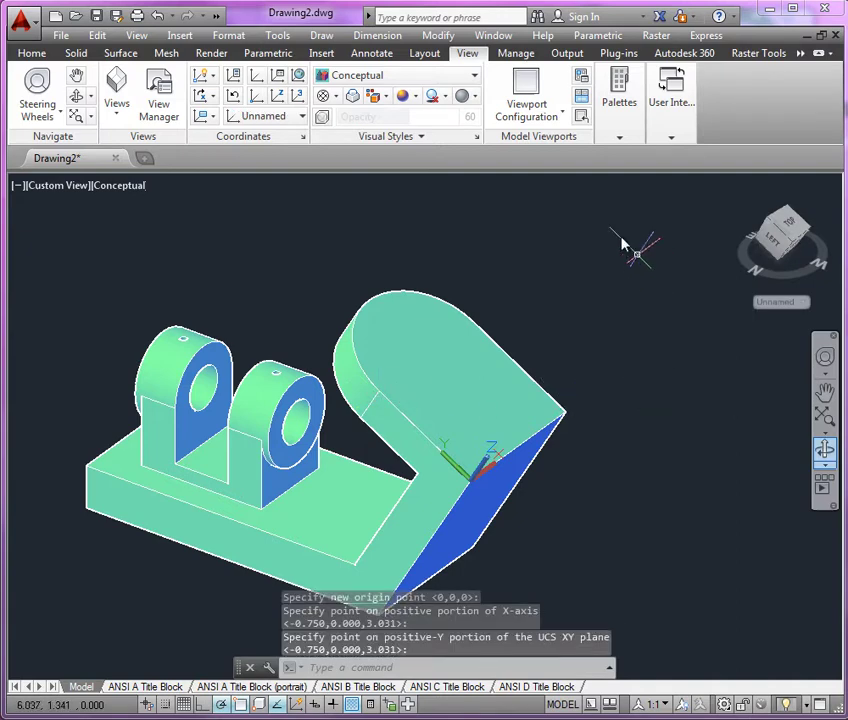
Step: Rename the unnamed UCS to aux1 and keep it current
left_click(278, 84)
left_click(326, 295)
type("aux1")
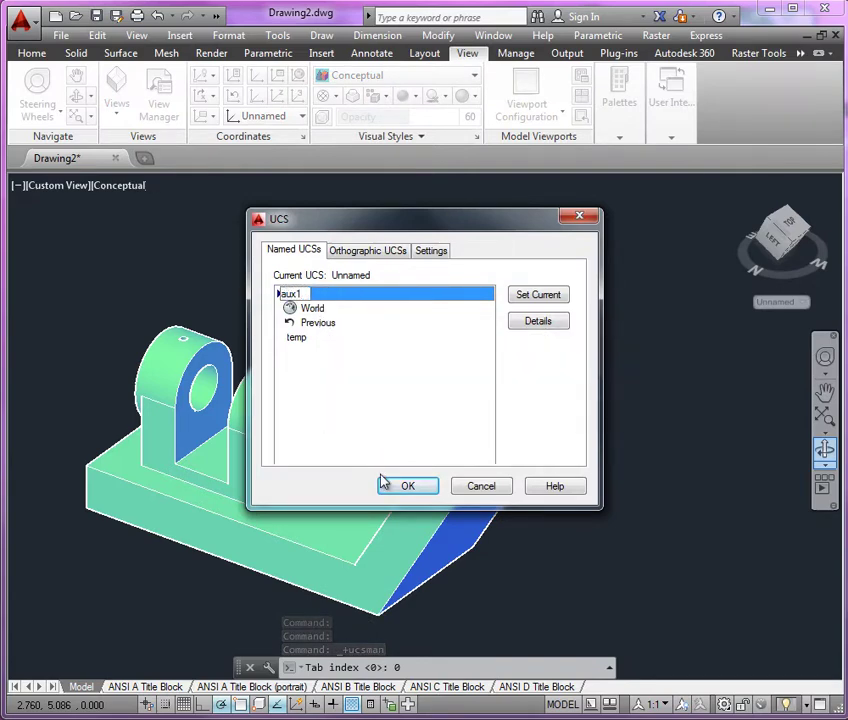
key("Return")
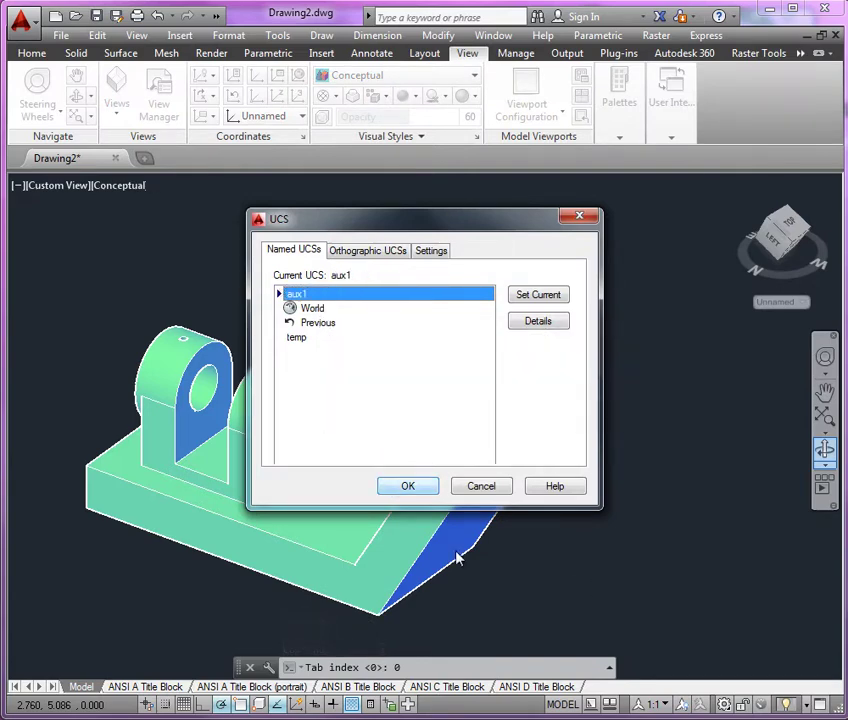
left_click(395, 490)
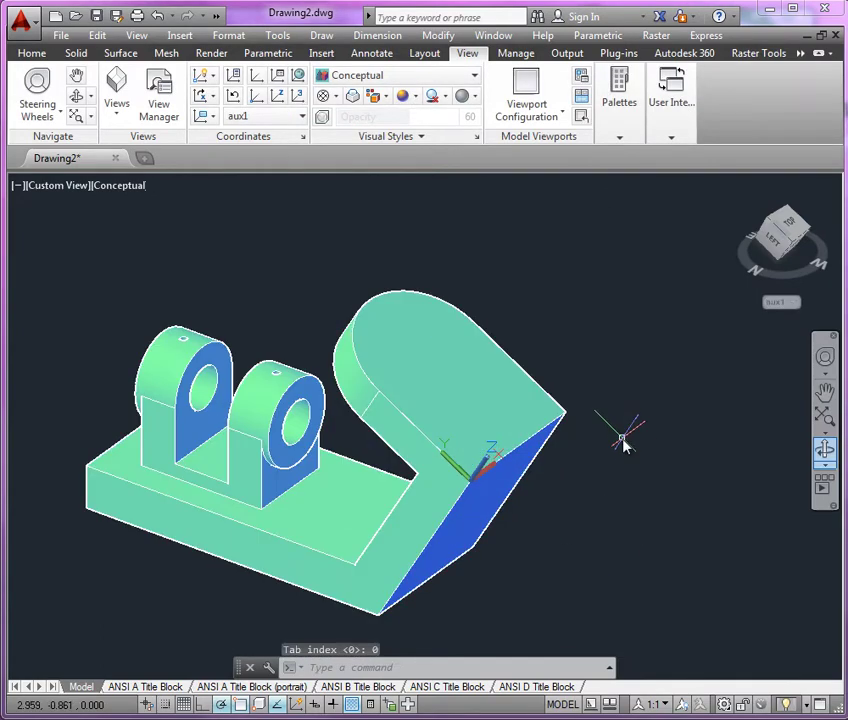
Step: Define a three-point UCS with origin at the inner base corner and Y up the tall back face
left_click(826, 452)
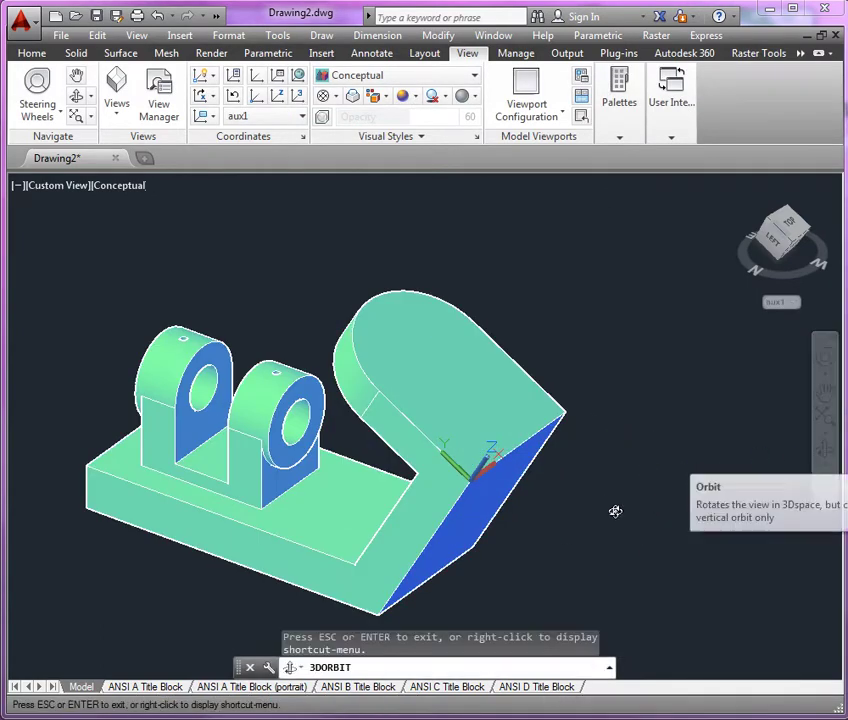
left_click_drag(613, 507, 314, 245)
left_click_drag(363, 510, 418, 513)
key("Escape")
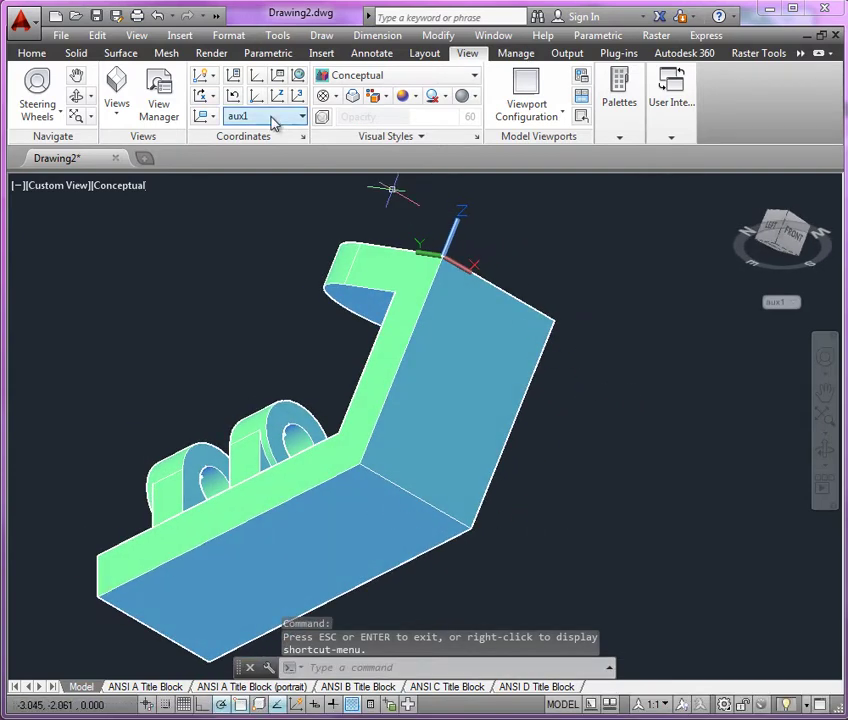
left_click(300, 103)
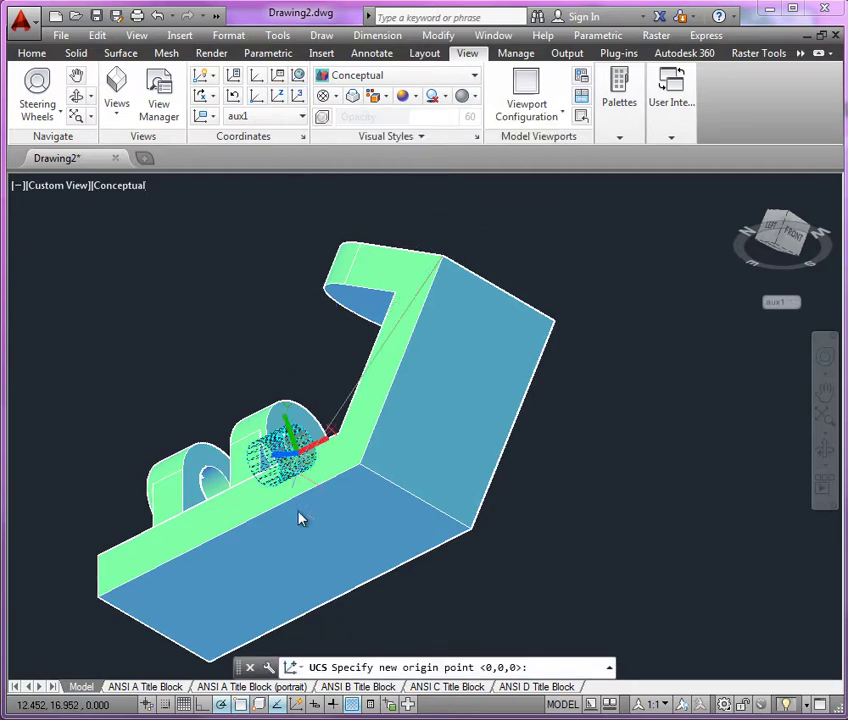
left_click(364, 467)
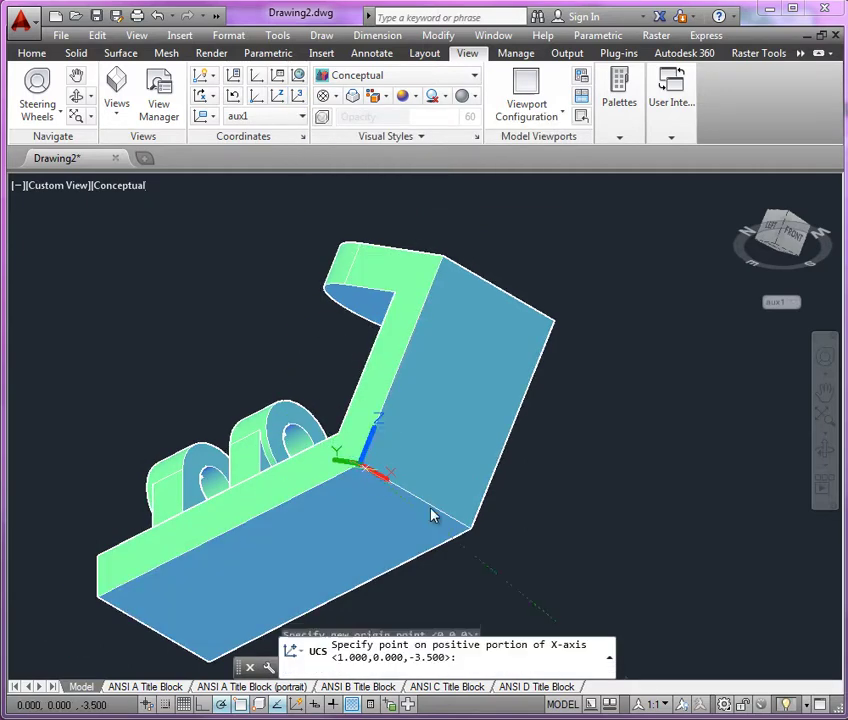
left_click(475, 537)
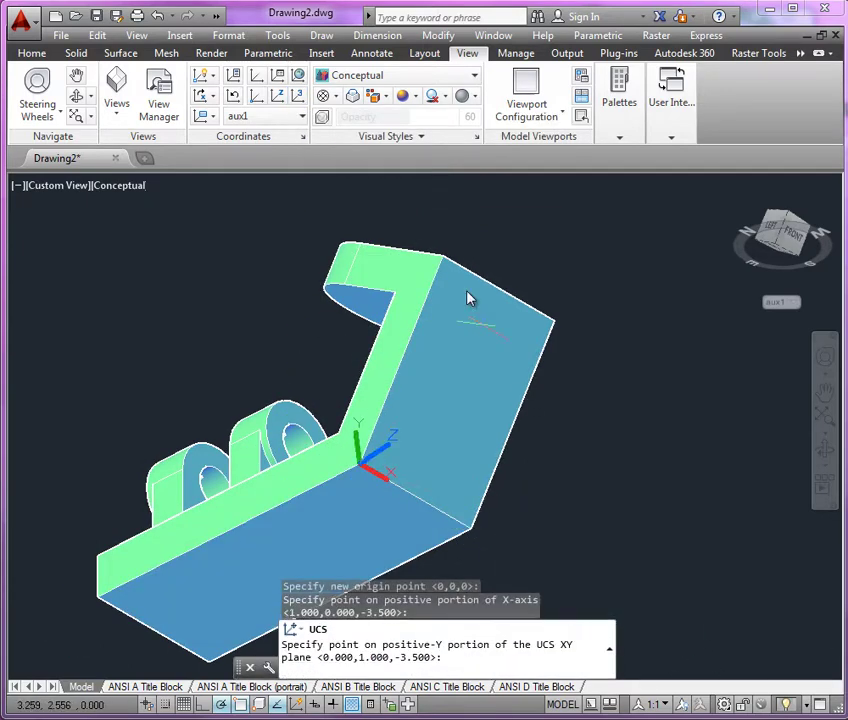
left_click(443, 258)
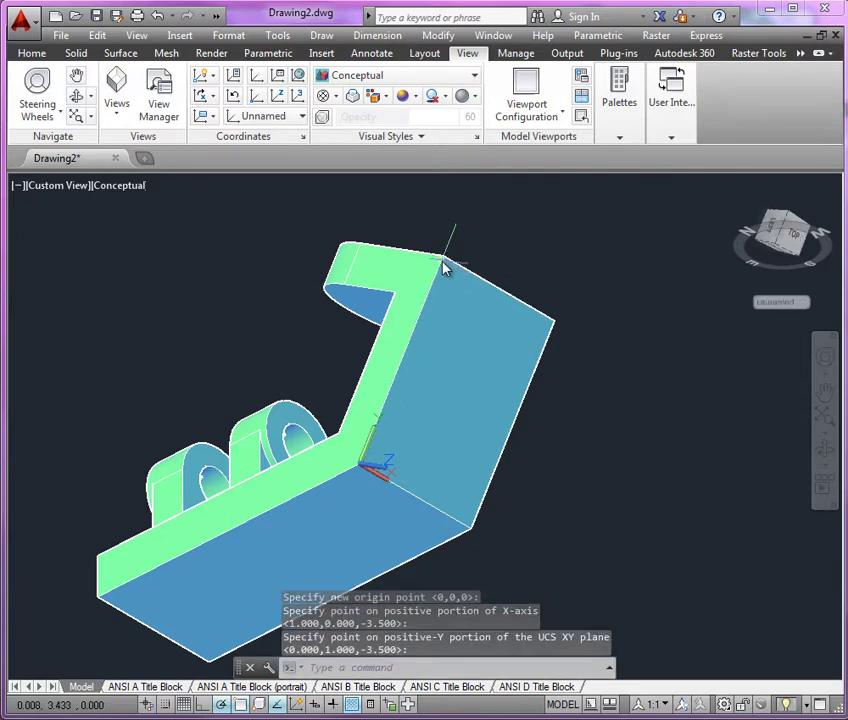
Step: Name the new coordinate system aux2 in the Named UCS list
left_click(296, 95)
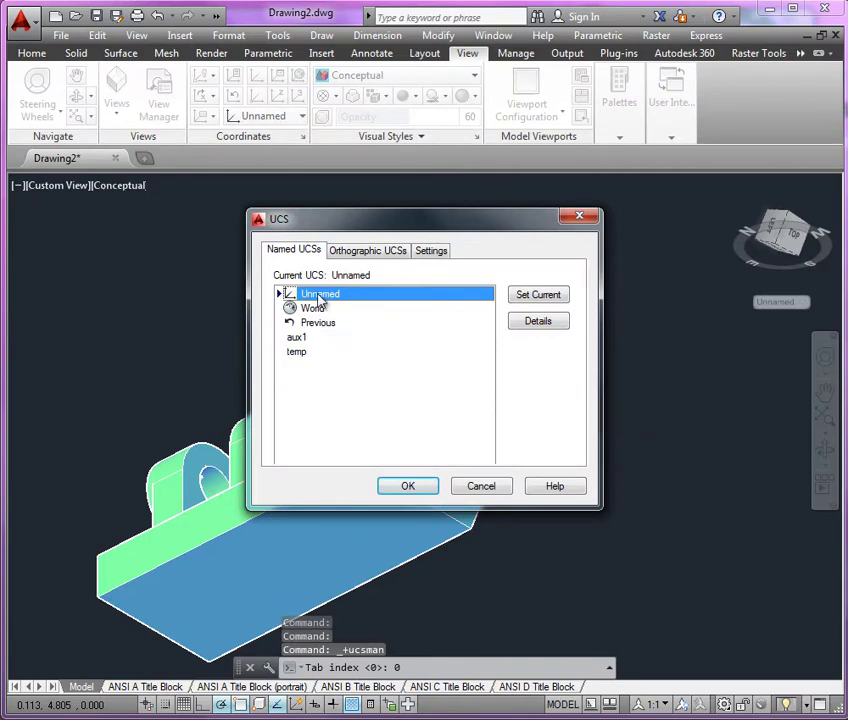
type("a")
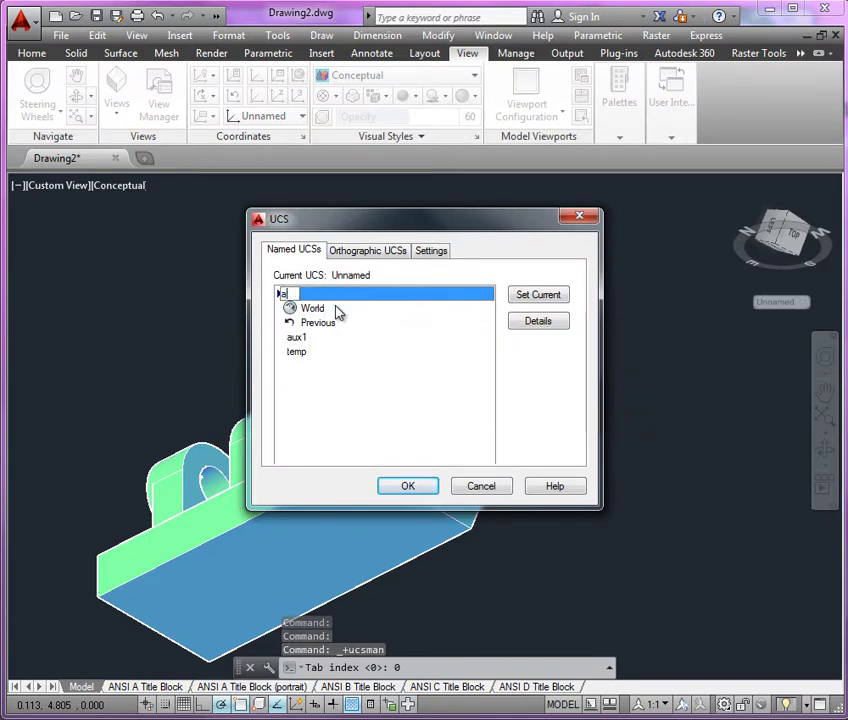
type("ux2")
key("Return")
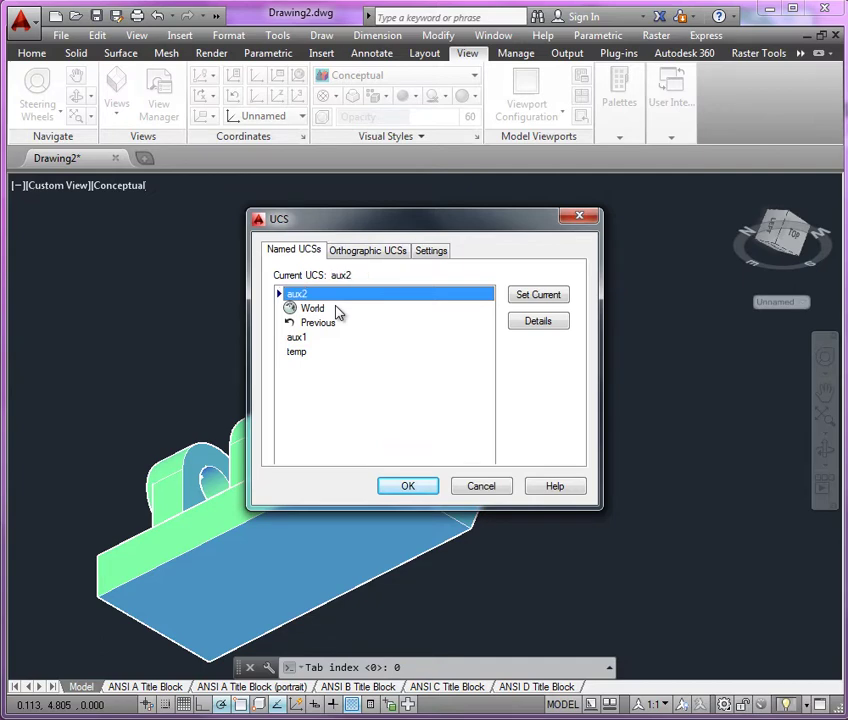
left_click(398, 488)
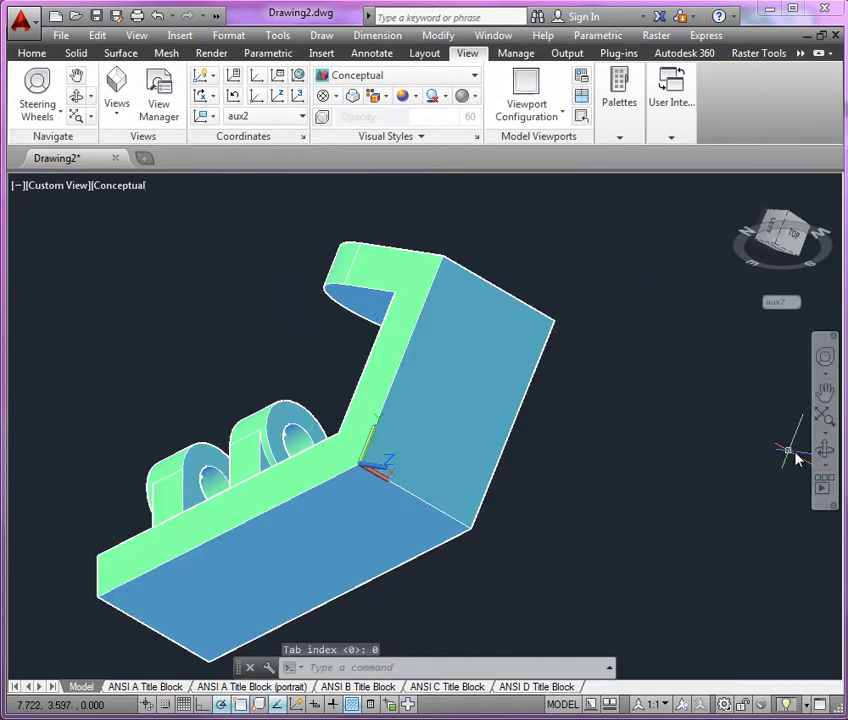
Step: Orbit to the rounded end and pick aux1 from the UCS menu under the ViewCube
left_click(820, 450)
left_click_drag(681, 261, 469, 437)
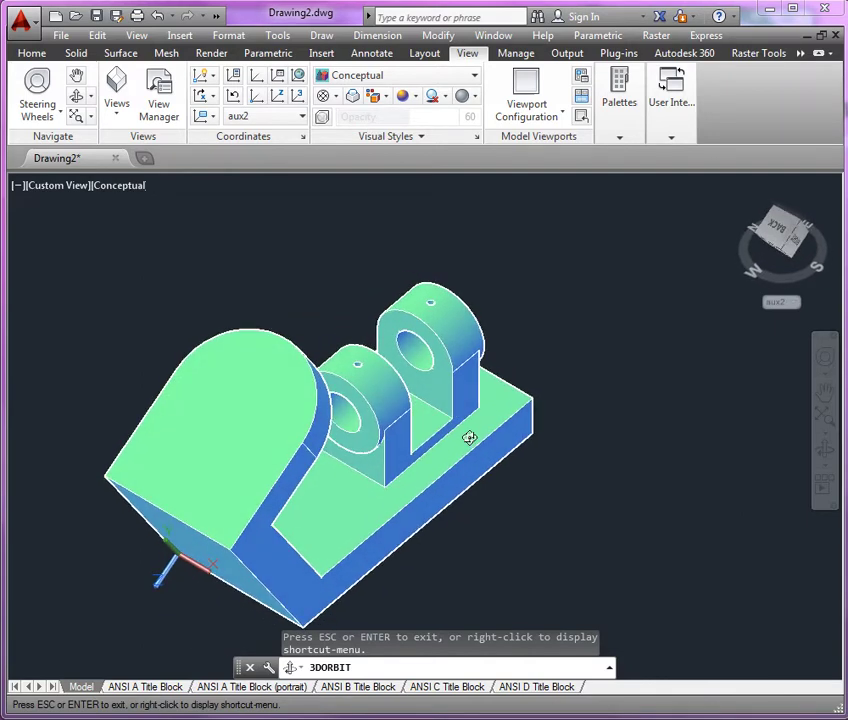
key("Escape")
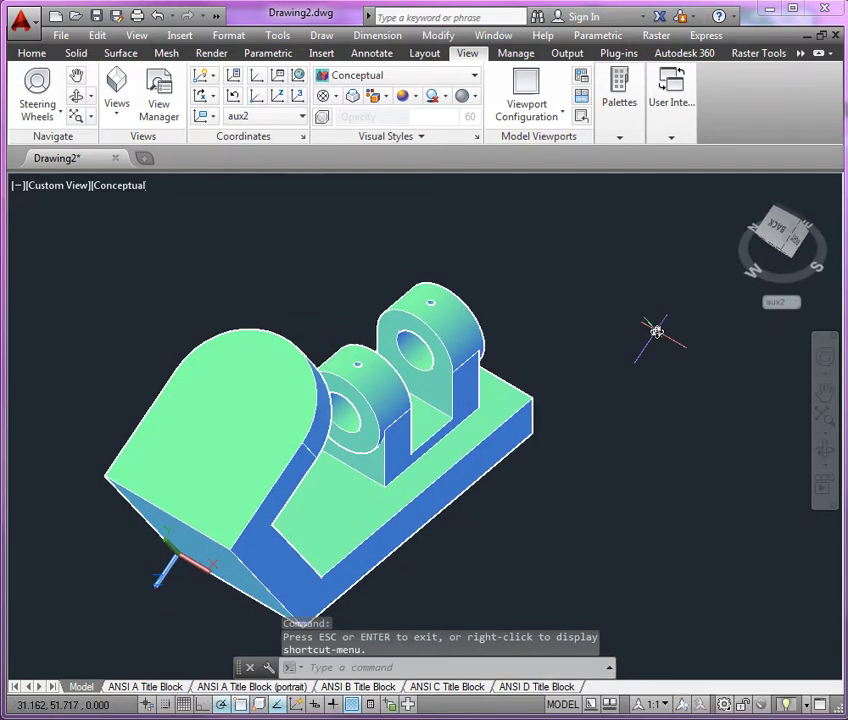
left_click(794, 305)
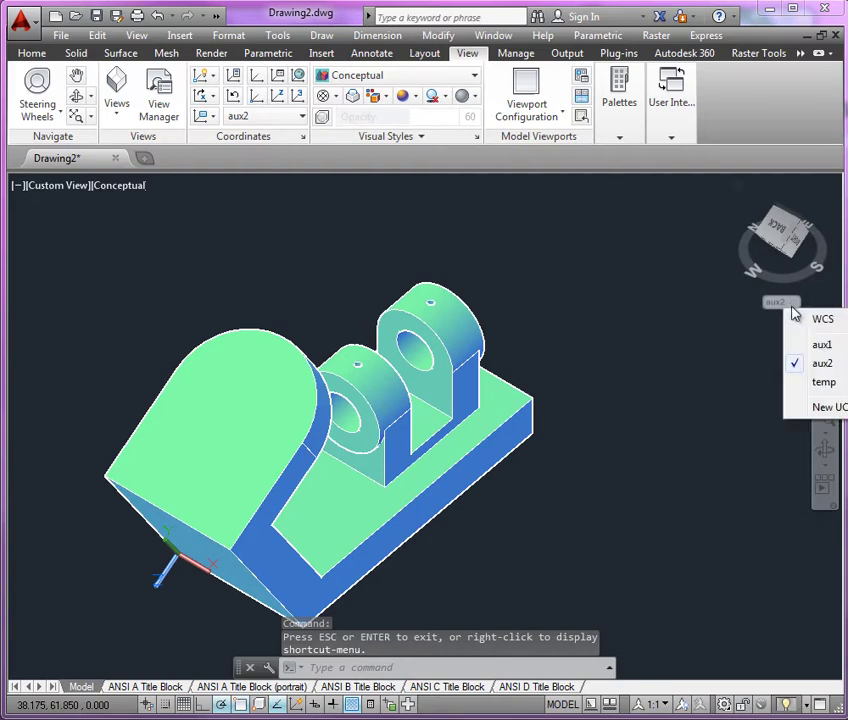
left_click(824, 345)
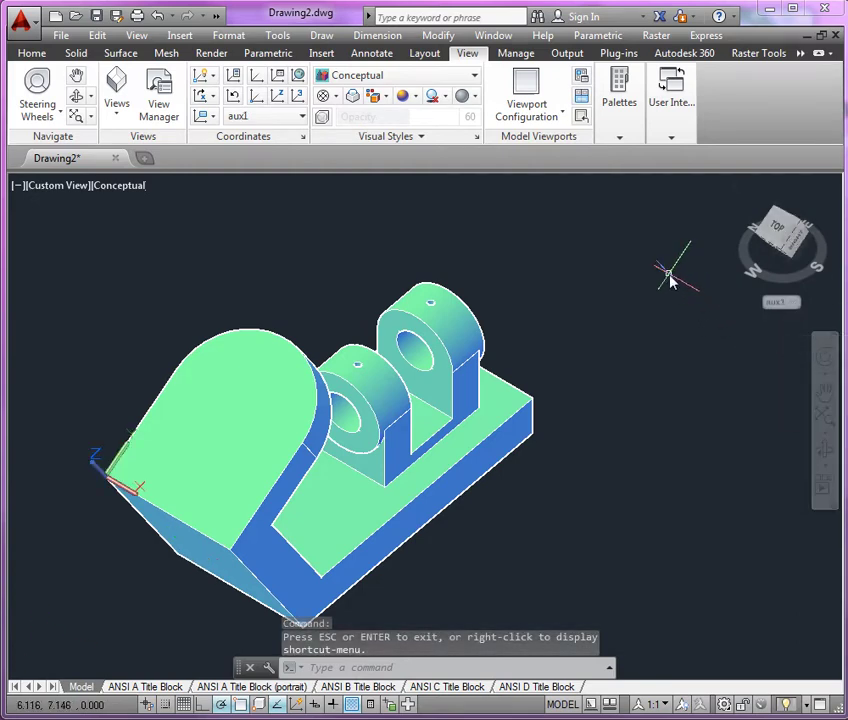
scroll(672, 255, "down", 3)
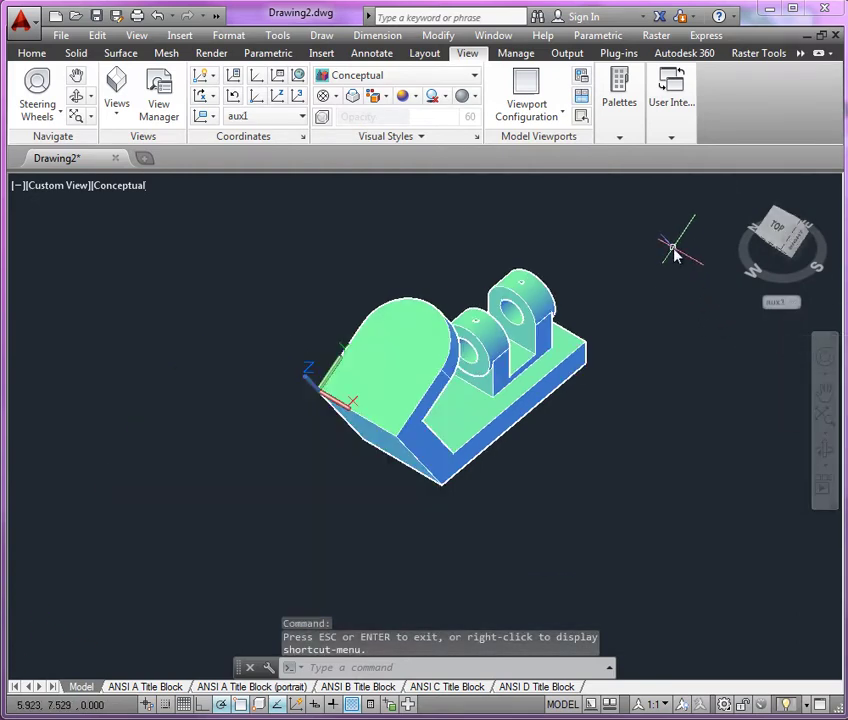
scroll(644, 253, "up", 2)
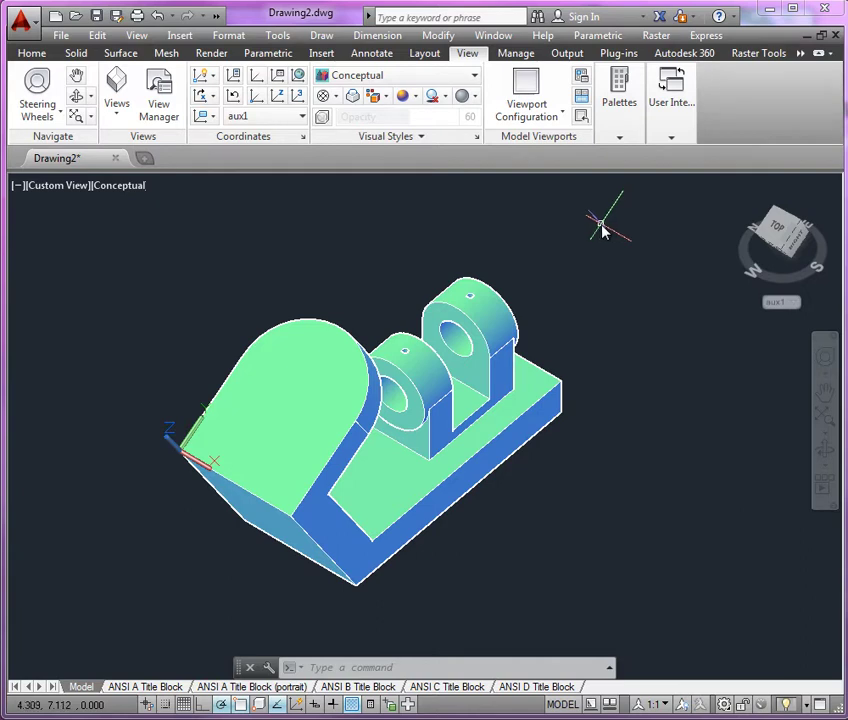
Step: Draw a vertical construction line (XL) through the aux1 origin
type("xl")
key("Return")
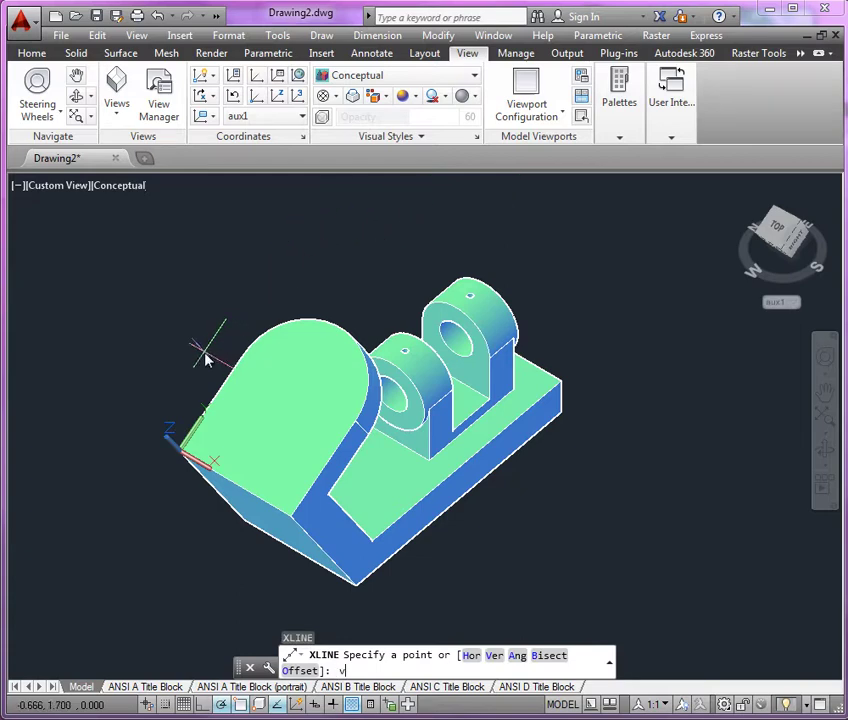
key("Return")
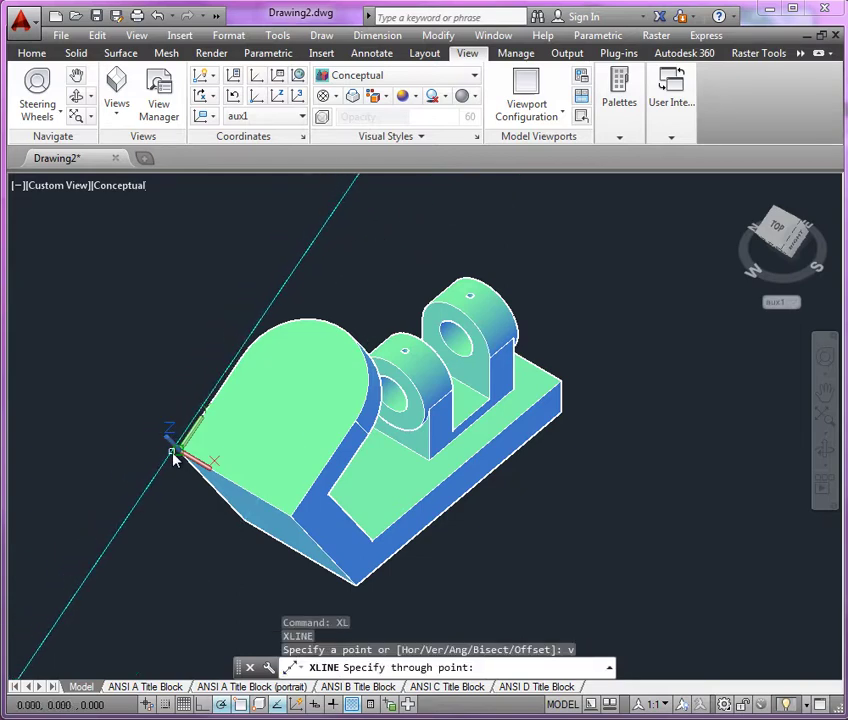
left_click(175, 455)
key("Return")
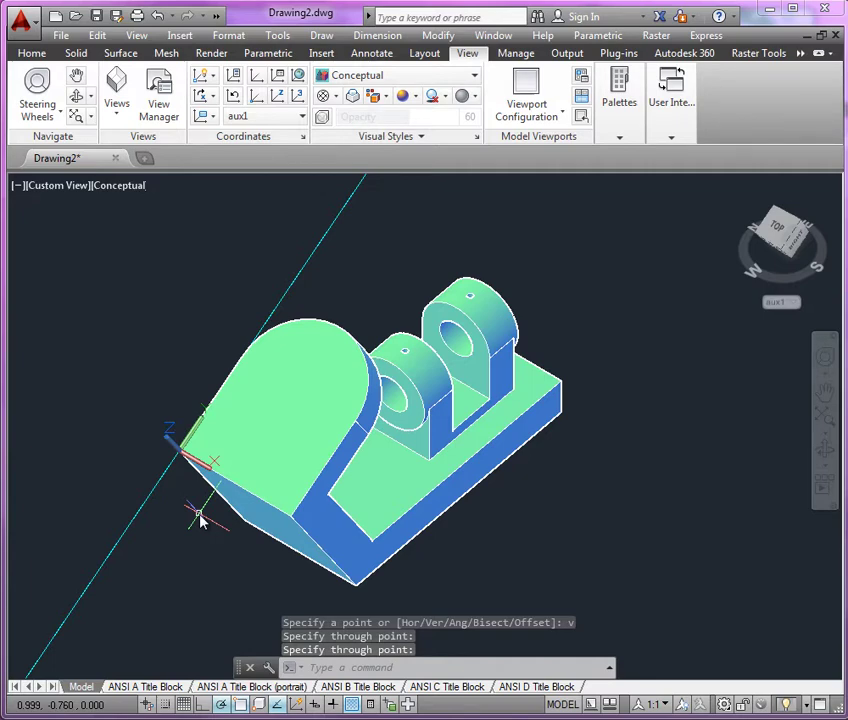
Step: Offset the vertical line 1.25 toward the model and delete the original
type("o")
key("Return")
type("1")
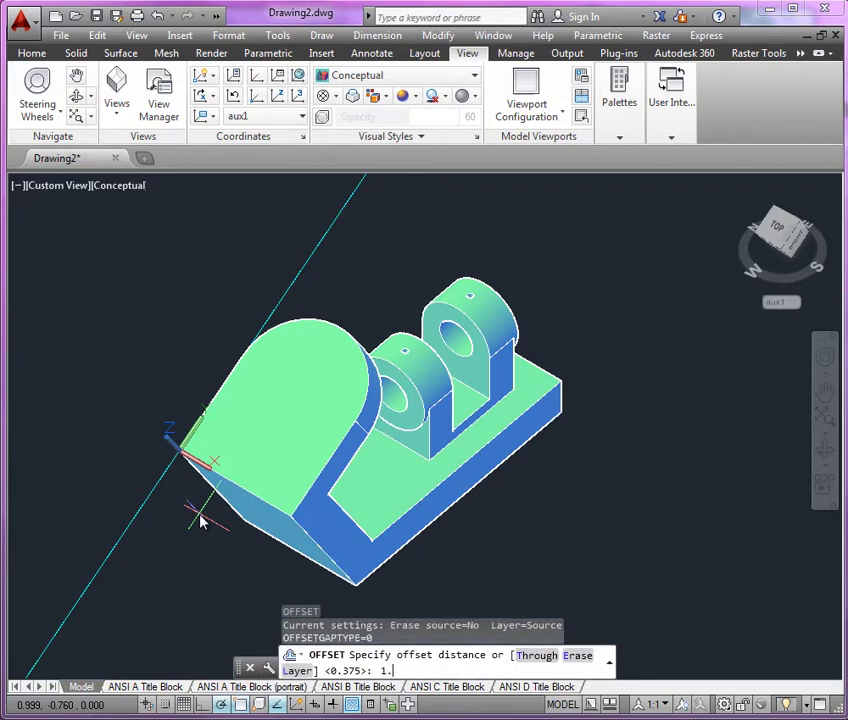
type(".25")
key("Return")
left_click(157, 496)
left_click(174, 563)
key("Return")
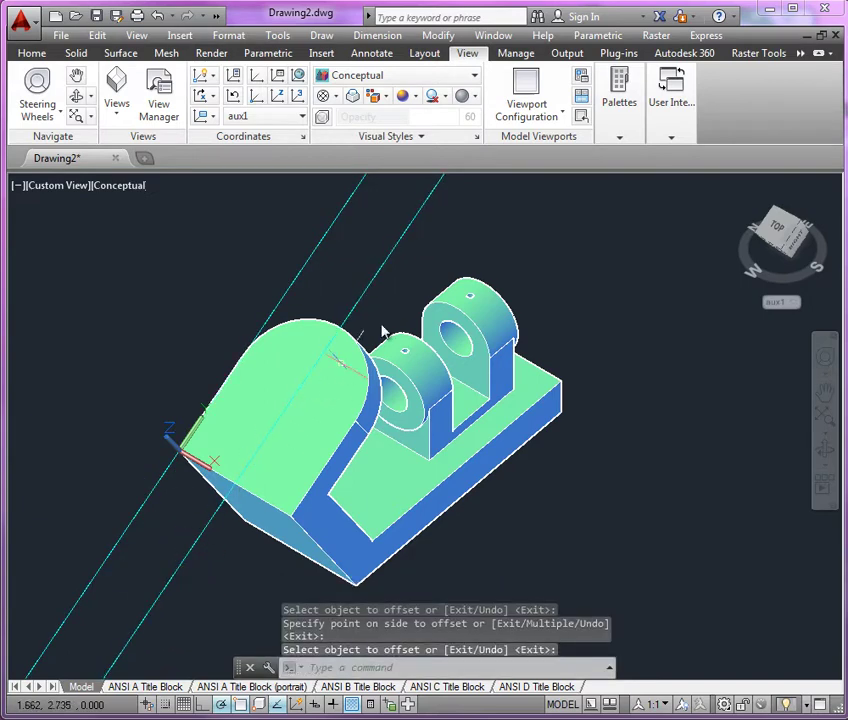
key("Return")
left_click(313, 253)
key("Delete")
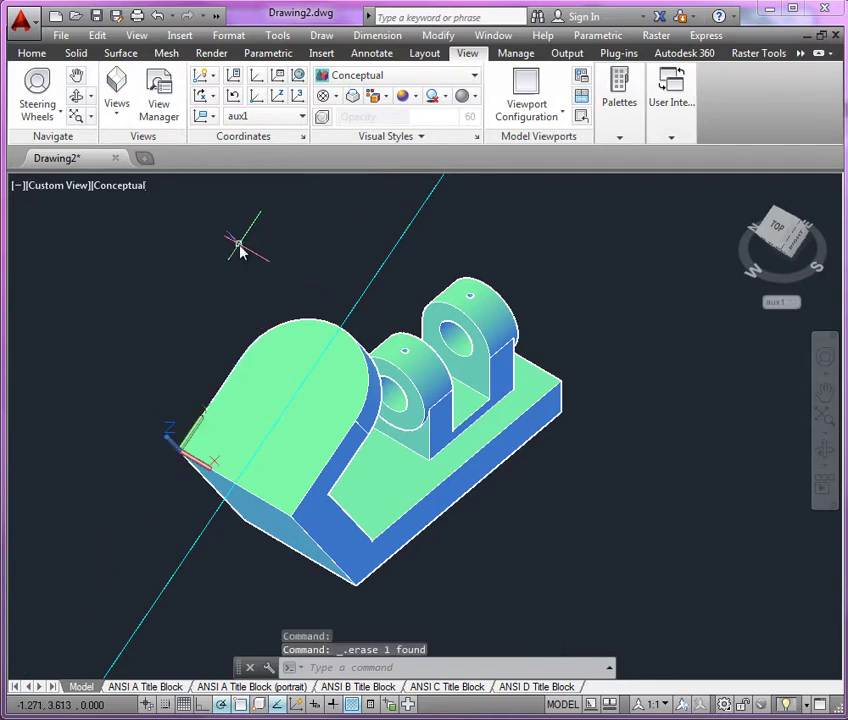
Step: Draw a horizontal construction line through the origin
type("xl")
key("Return")
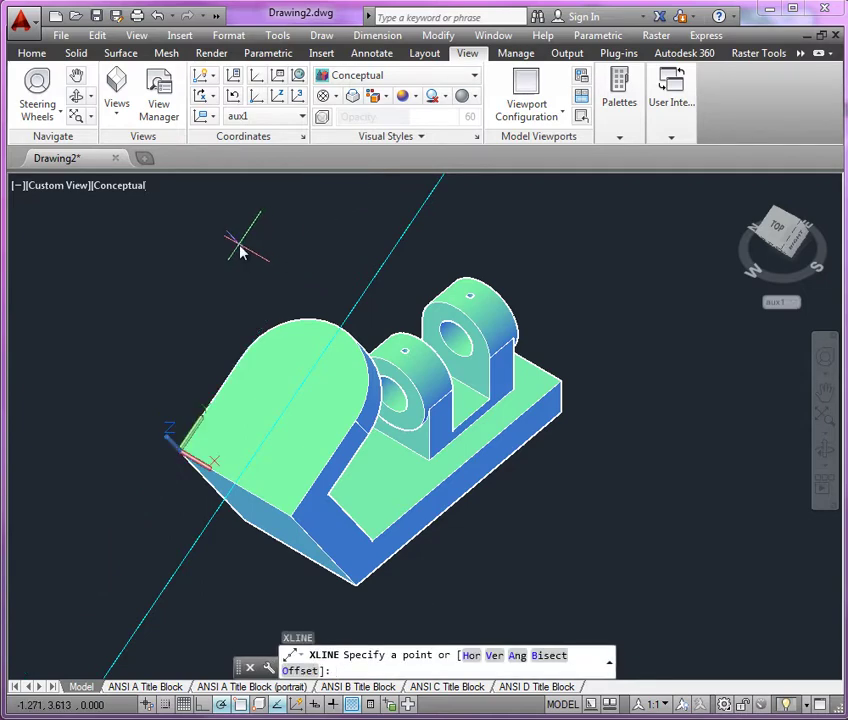
type("h")
key("Return")
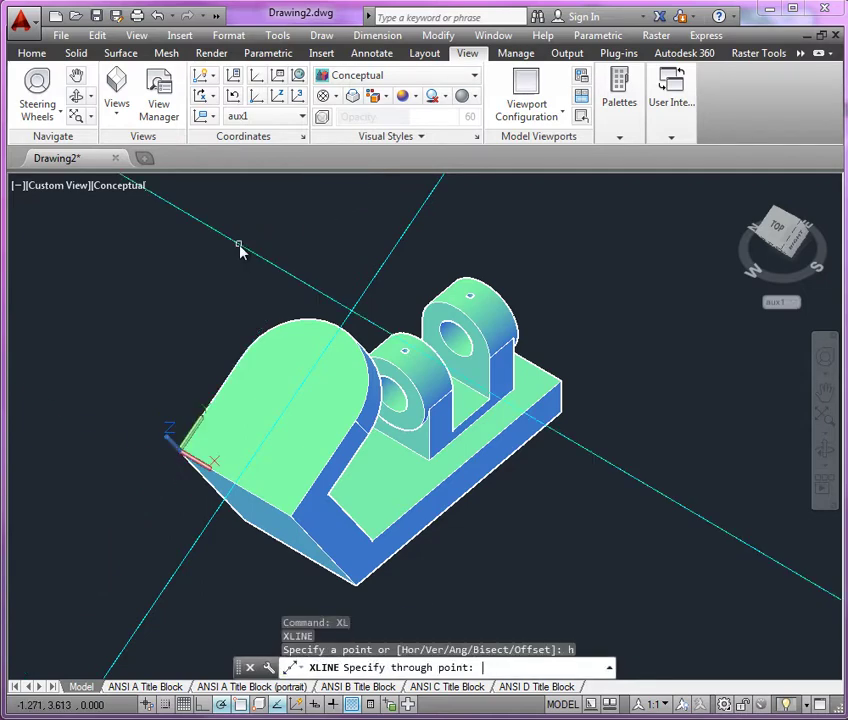
left_click(180, 452)
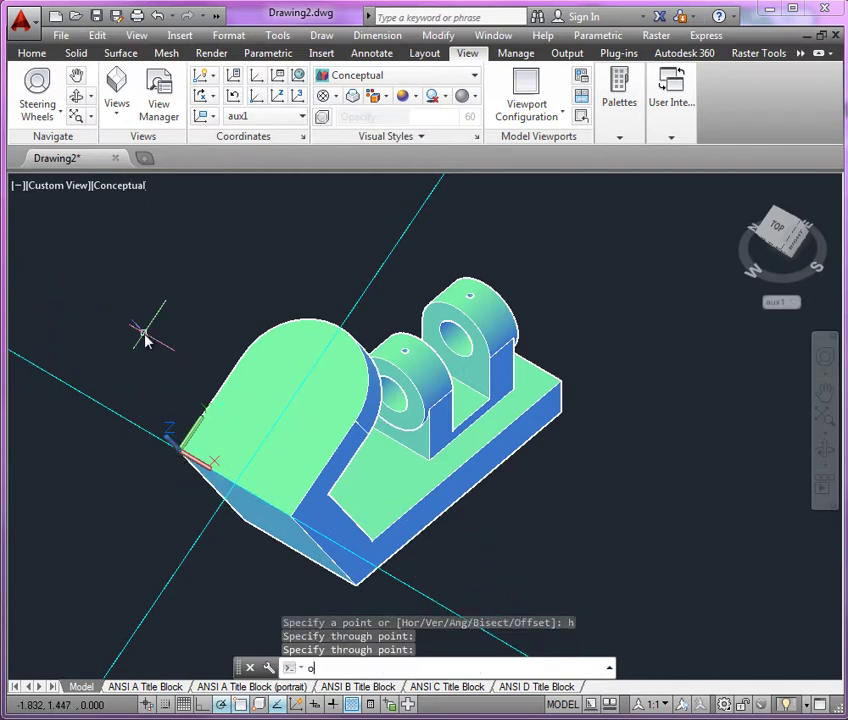
Step: Offset the horizontal construction line 2.0 to one side
type("o")
key("Return")
type("2.0")
key("Return")
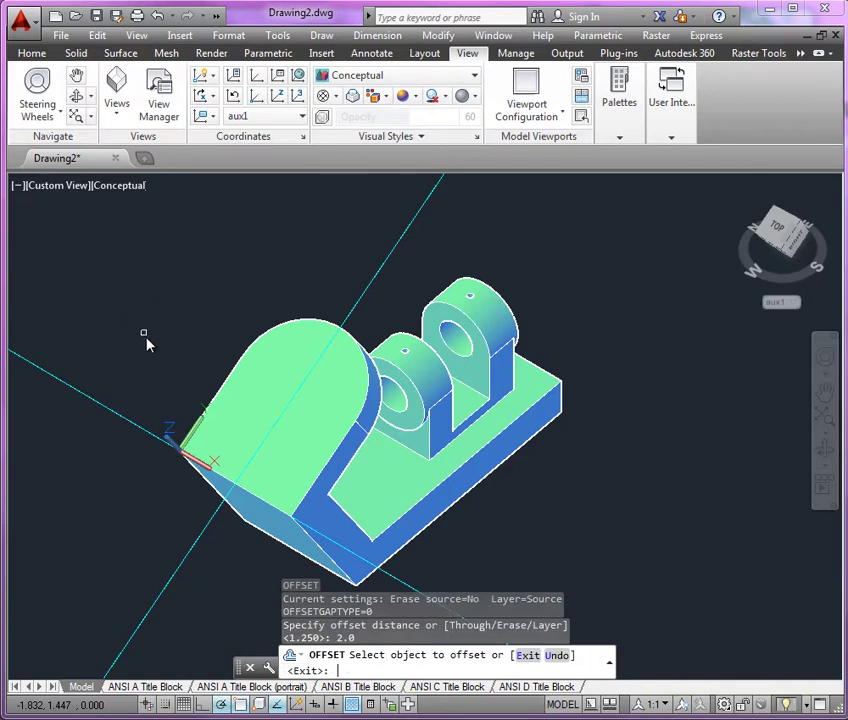
left_click(135, 427)
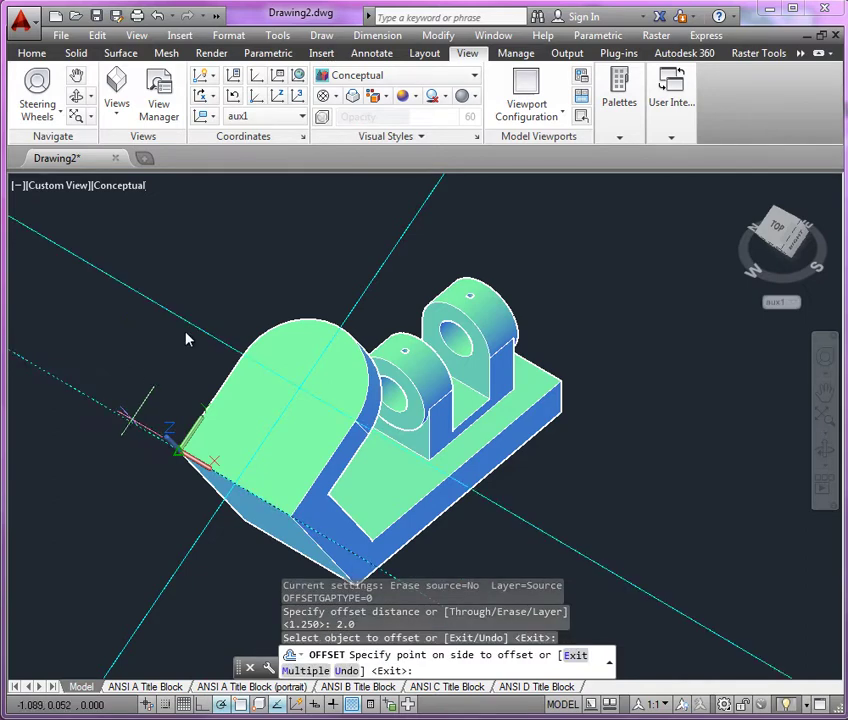
left_click(212, 288)
key("Return")
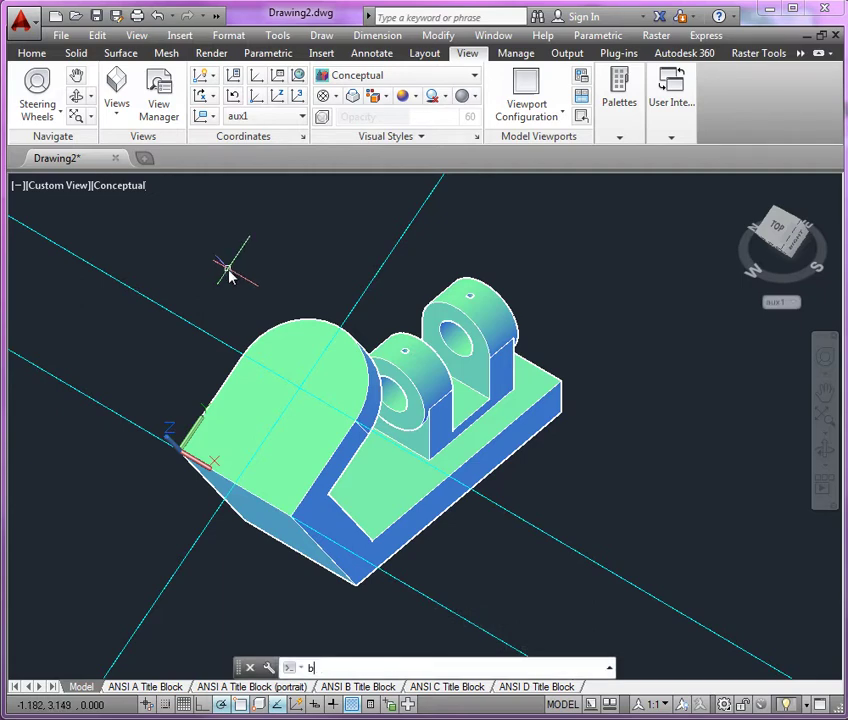
Step: Break gaps into two construction lines, undoing the mistaken second break
type("br")
key("Return")
left_click(356, 315)
left_click(386, 298)
key("Return")
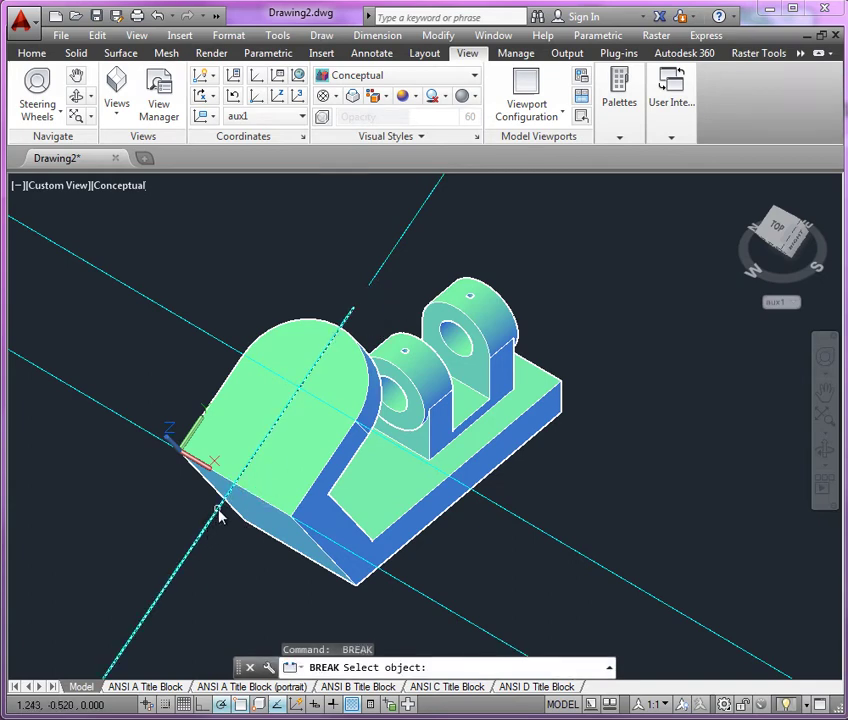
left_click(218, 511)
left_click(196, 537)
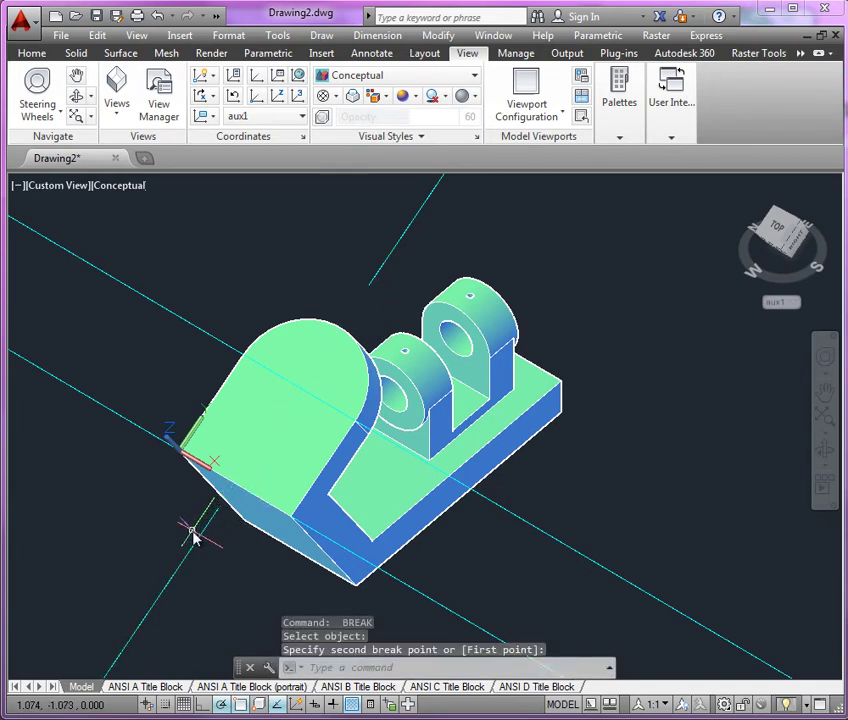
type("z")
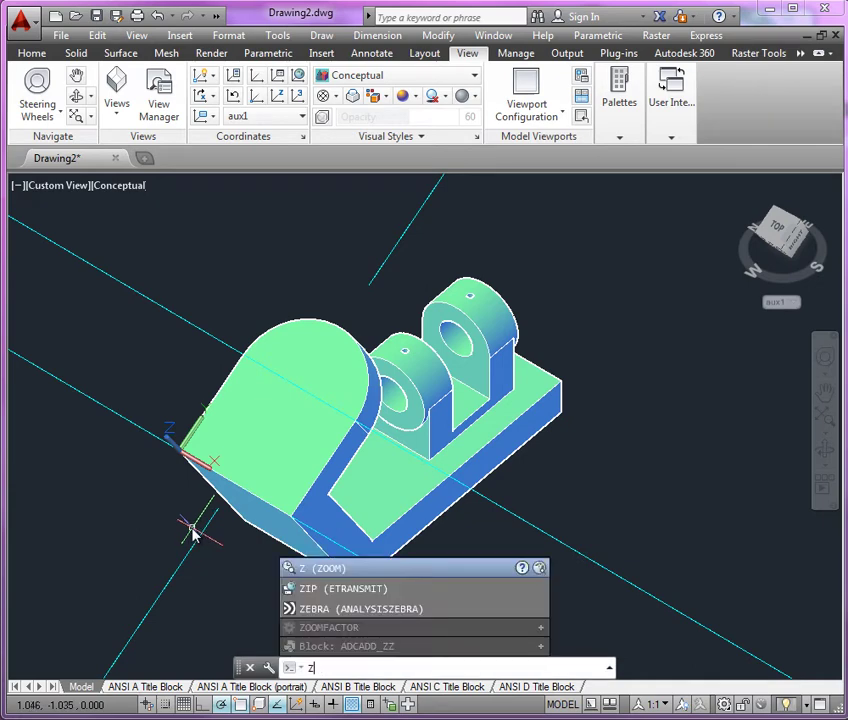
type("_u")
key("Return")
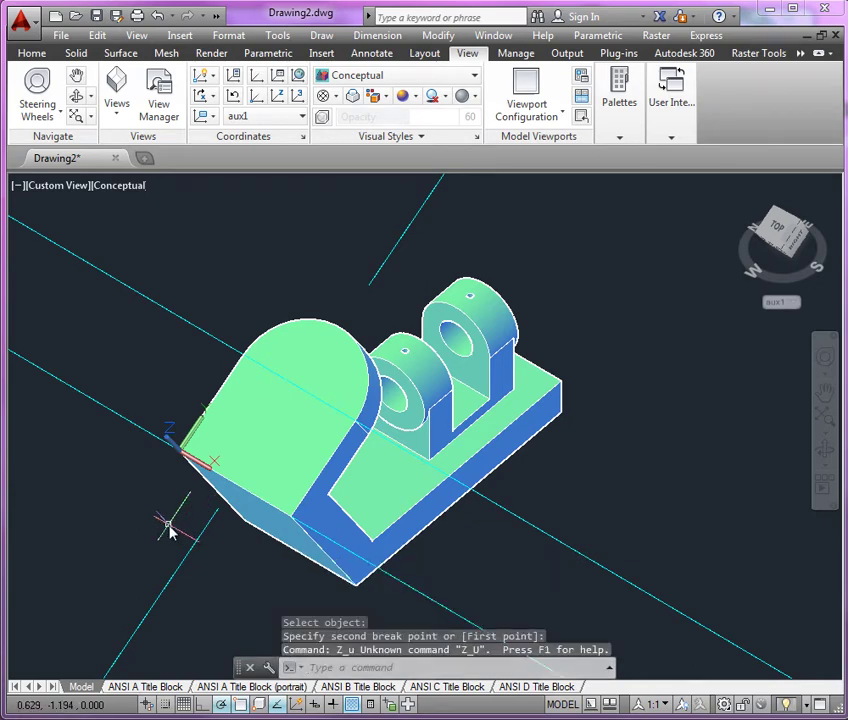
key("ctrl+z")
Step: Break the lower construction line again and delete the leftover outer pieces
type("b")
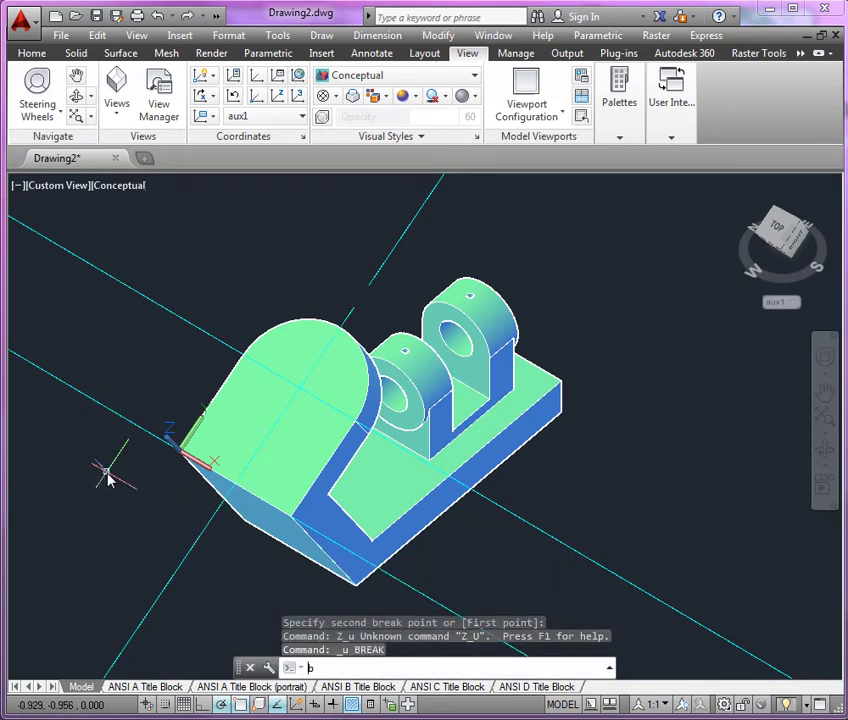
type("r")
key("Return")
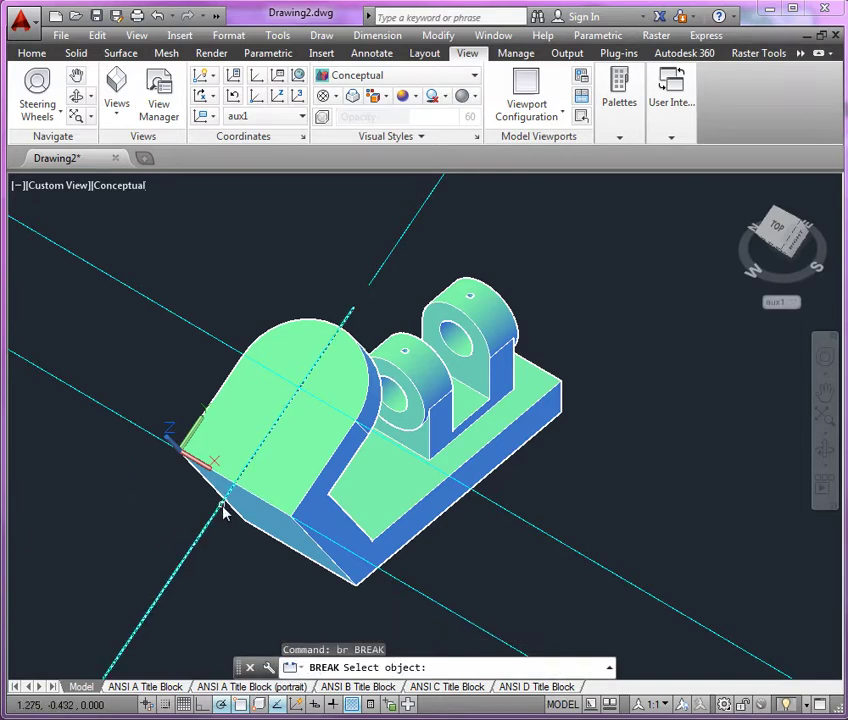
left_click(224, 512)
left_click(210, 578)
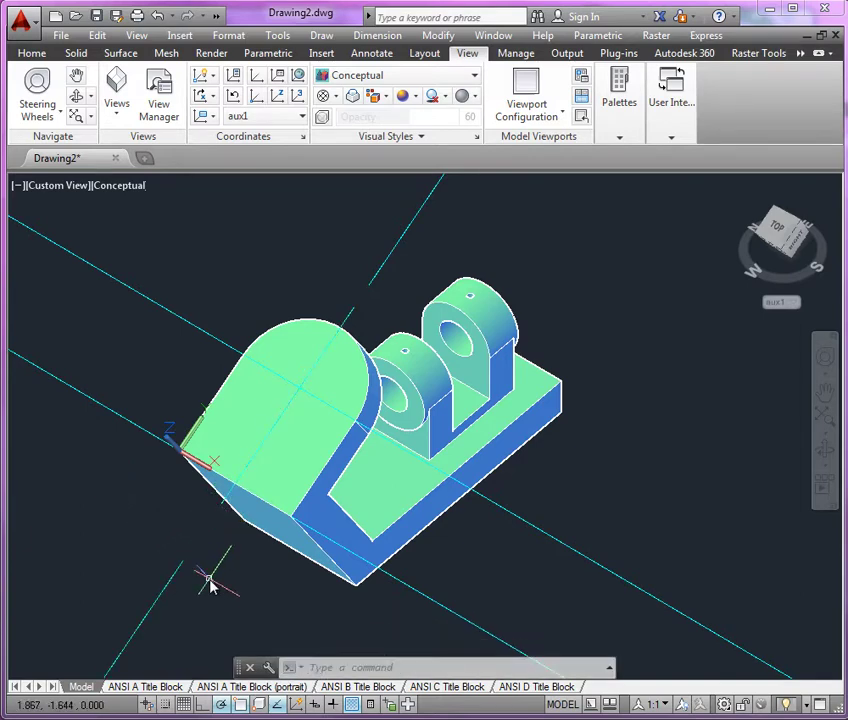
left_click(185, 564)
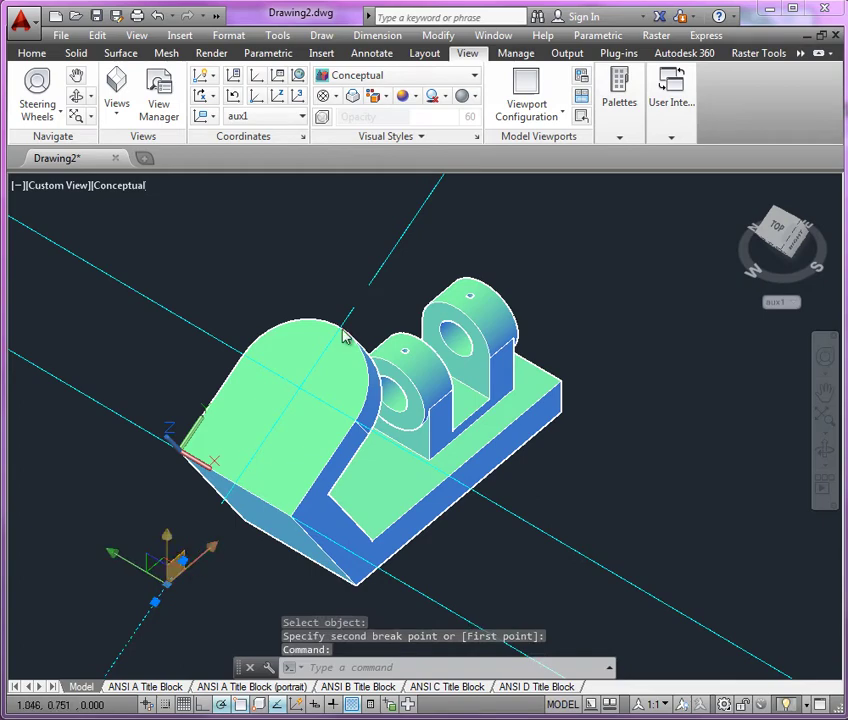
left_click(386, 262)
key("Delete")
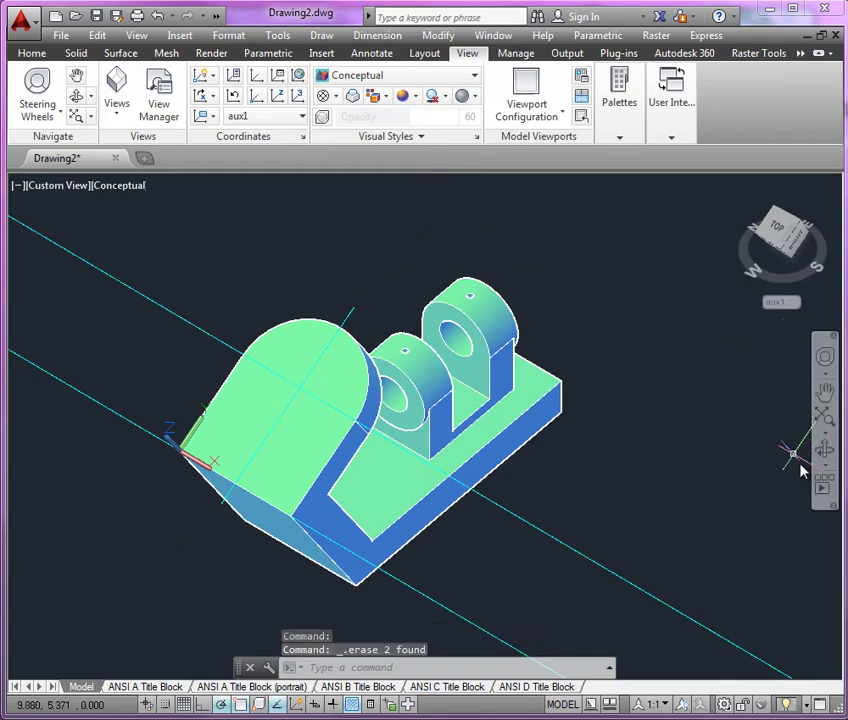
left_click(825, 449)
left_click_drag(760, 458, 726, 438)
key("Escape")
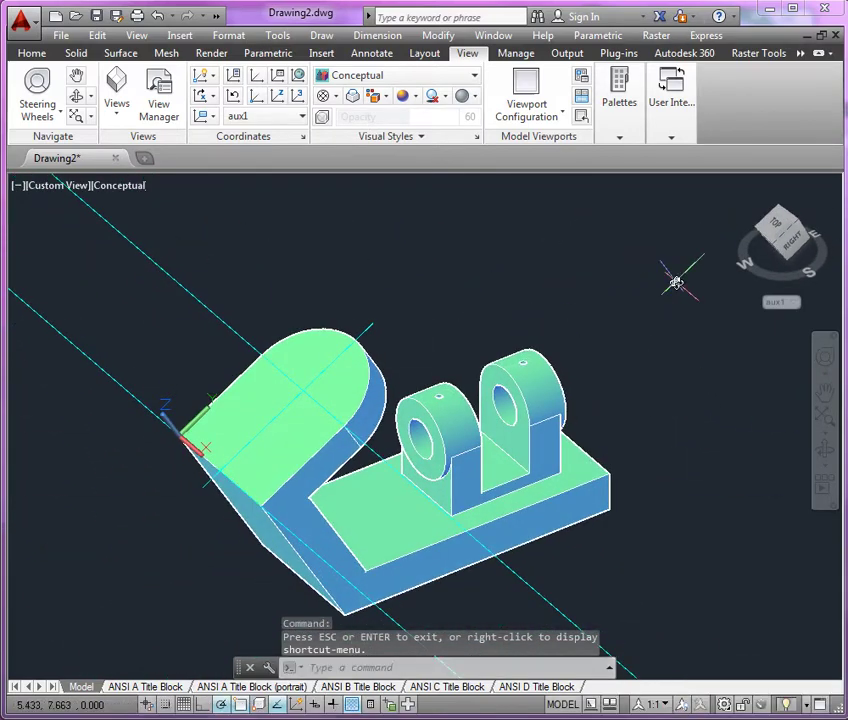
Step: Orbit to face the rounded end and break both crossing construction lines
scroll(661, 322, "down", 3)
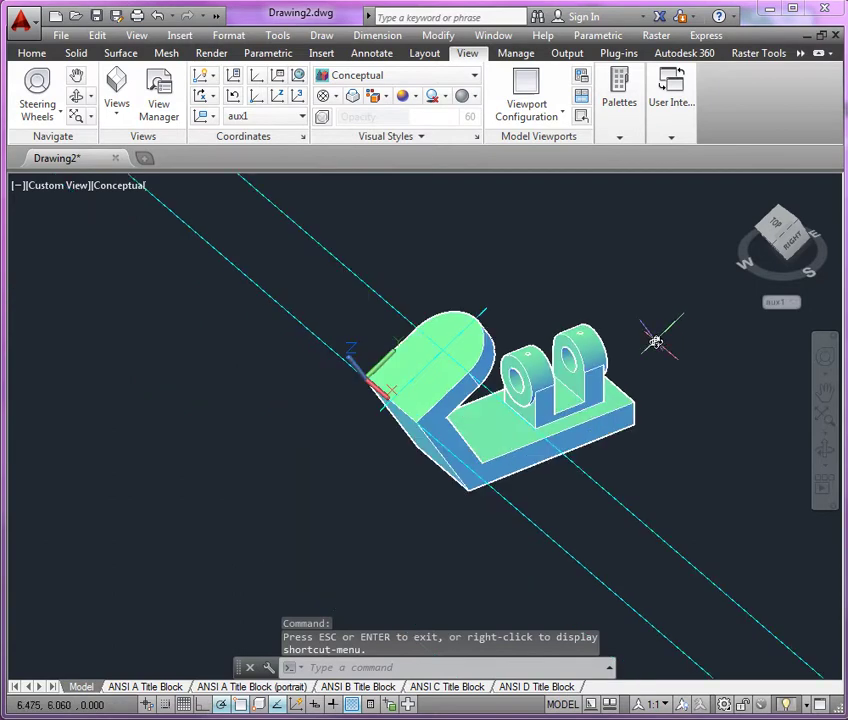
left_click(826, 455)
left_click_drag(670, 439, 707, 459)
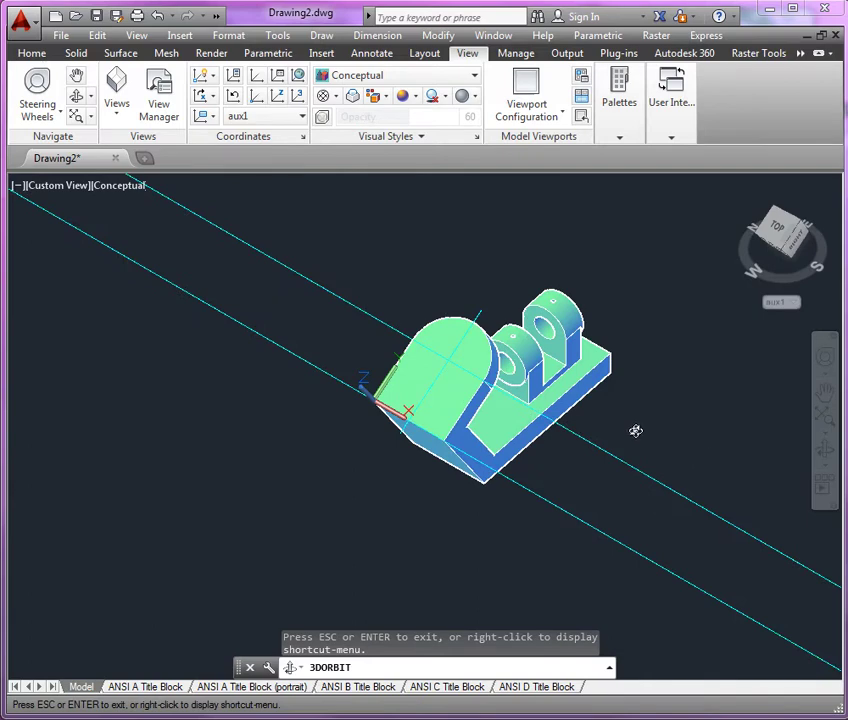
left_click_drag(635, 430, 672, 458)
key("Escape")
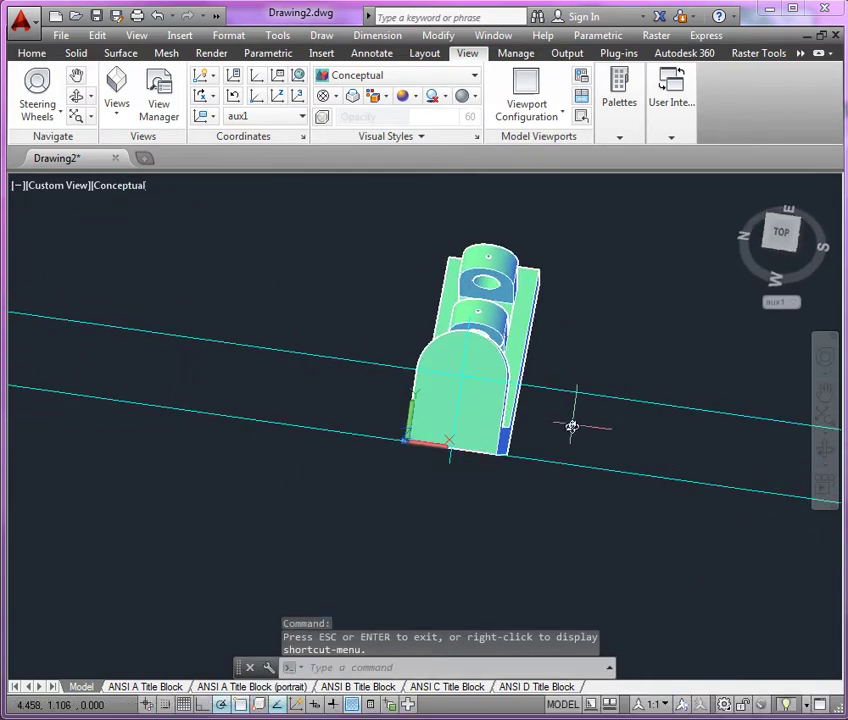
scroll(490, 410, "up", 4)
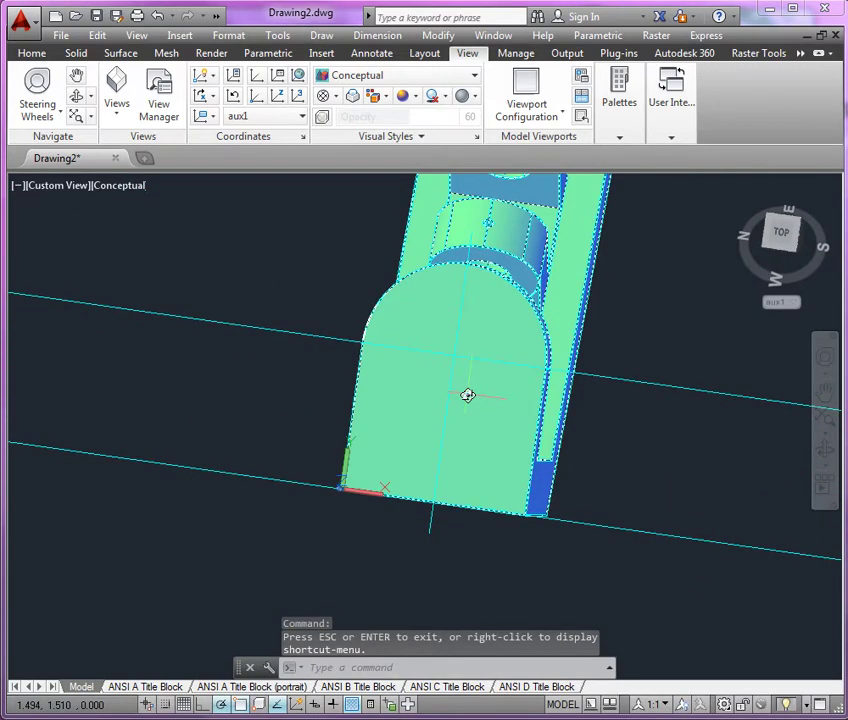
type("br")
key("Return")
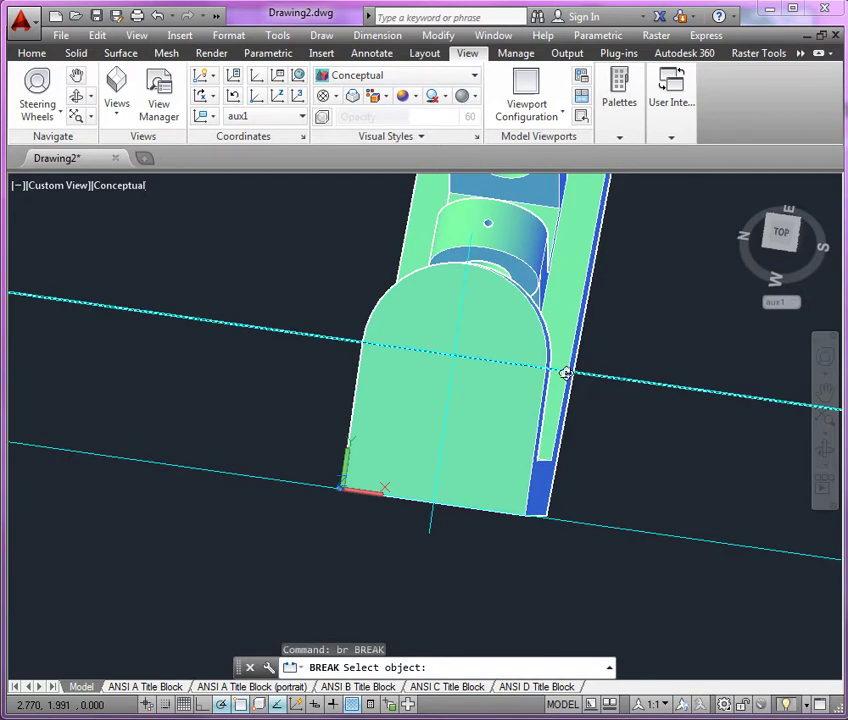
left_click(565, 373)
left_click(618, 430)
key("Return")
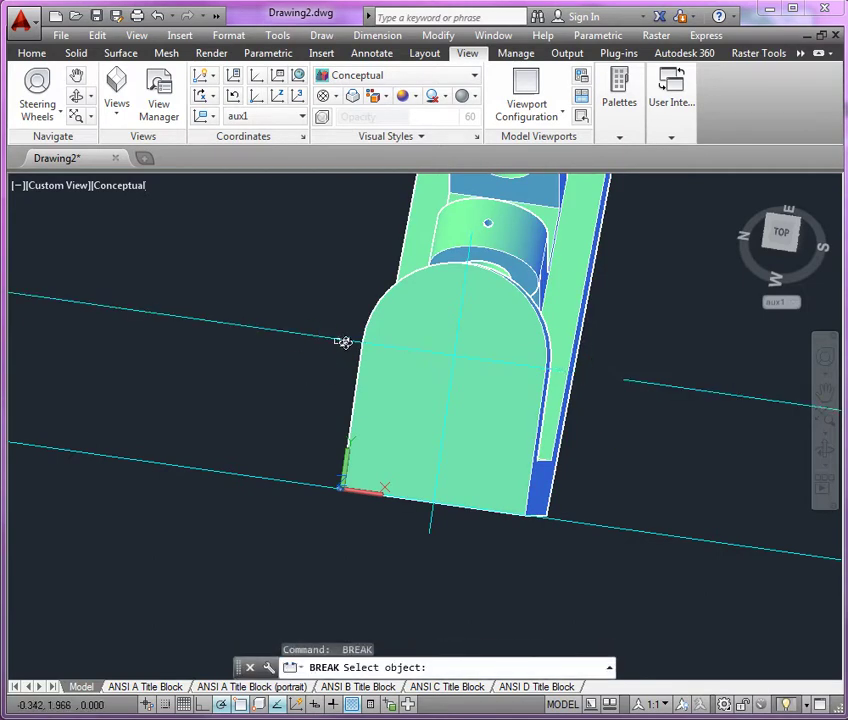
left_click(341, 340)
left_click(275, 359)
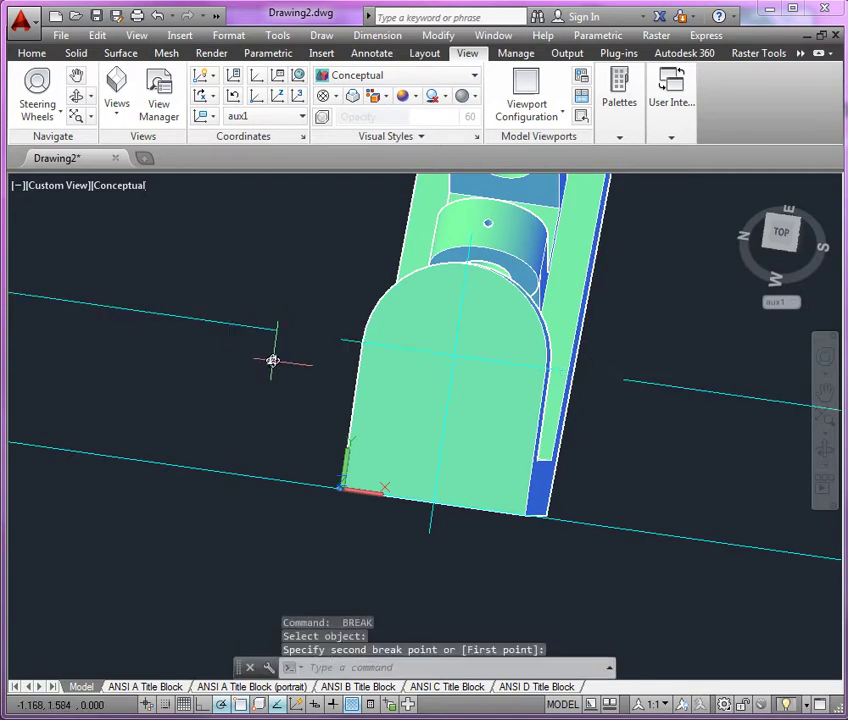
Step: Delete the two leftover line pieces and the long construction line
left_click(256, 325)
left_click(647, 385)
key("Delete")
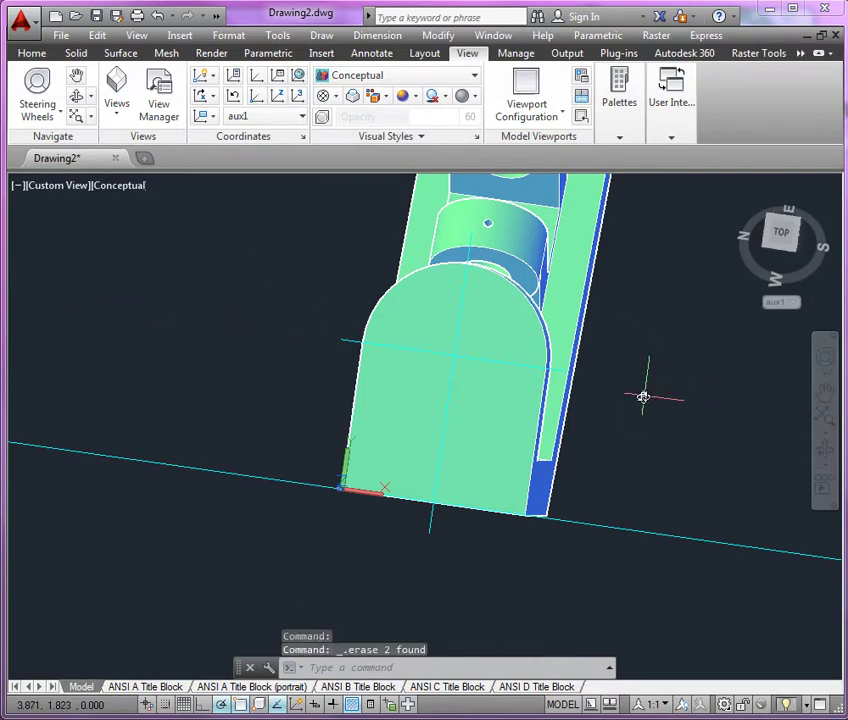
left_click(653, 551)
left_click(645, 521)
key("Delete")
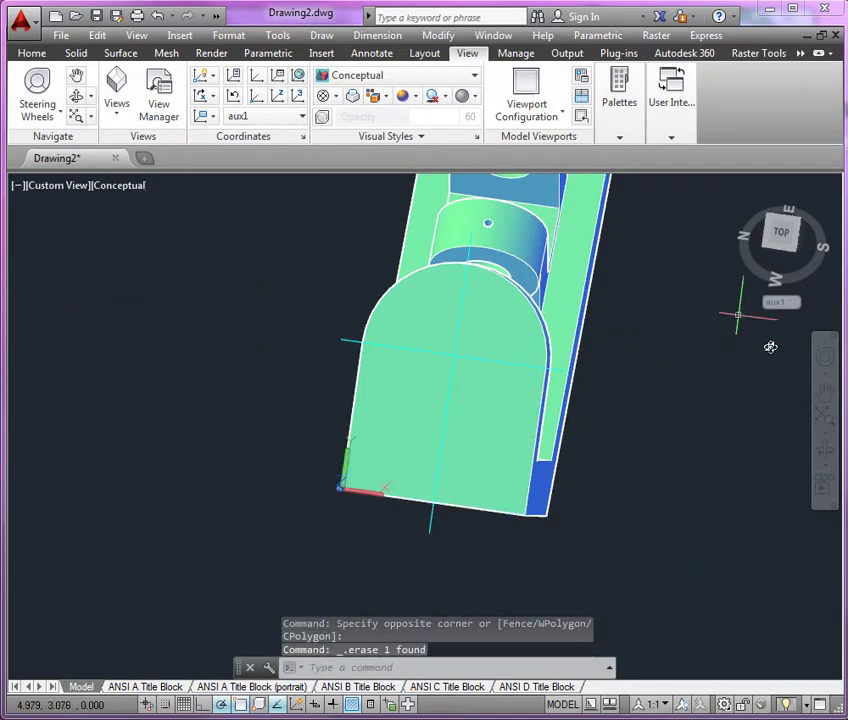
left_click(820, 458)
left_click_drag(731, 485, 399, 416)
Step: Make the aux2 coordinate system current
key("Escape")
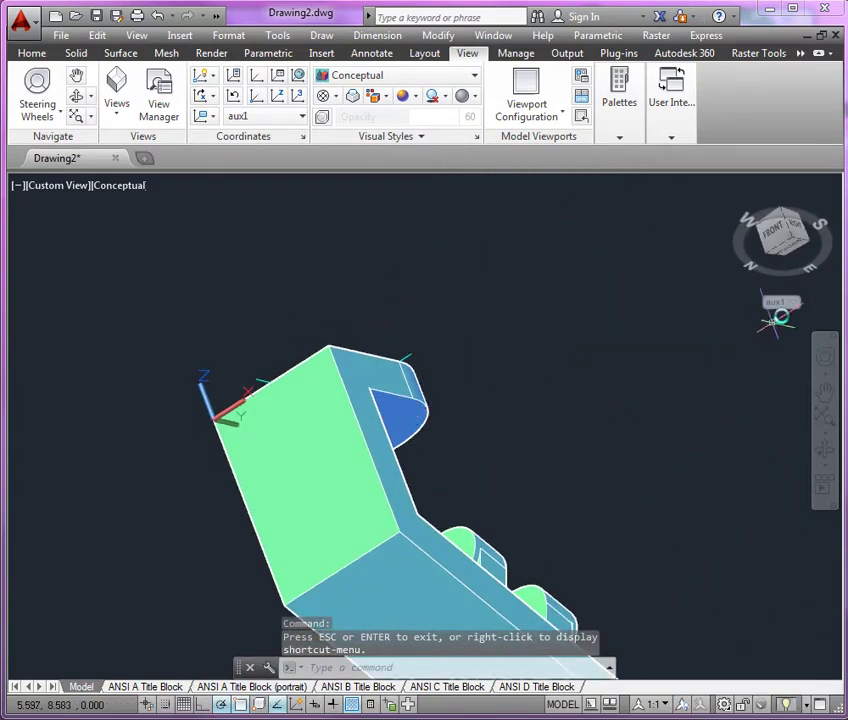
left_click(785, 306)
left_click(820, 365)
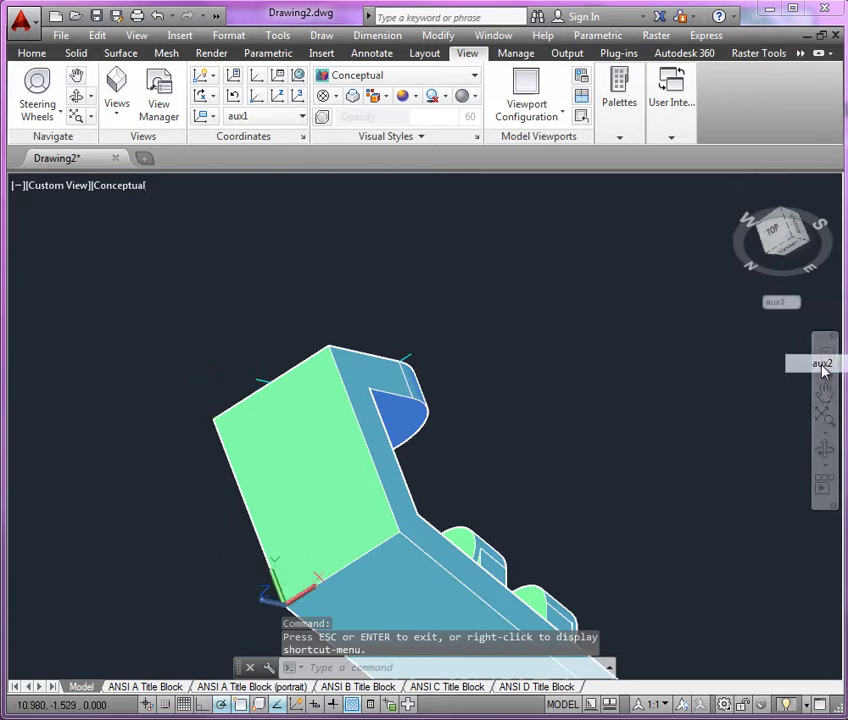
Step: Draw vertical and horizontal construction lines through the aux2 origin with XLINE
type("xl")
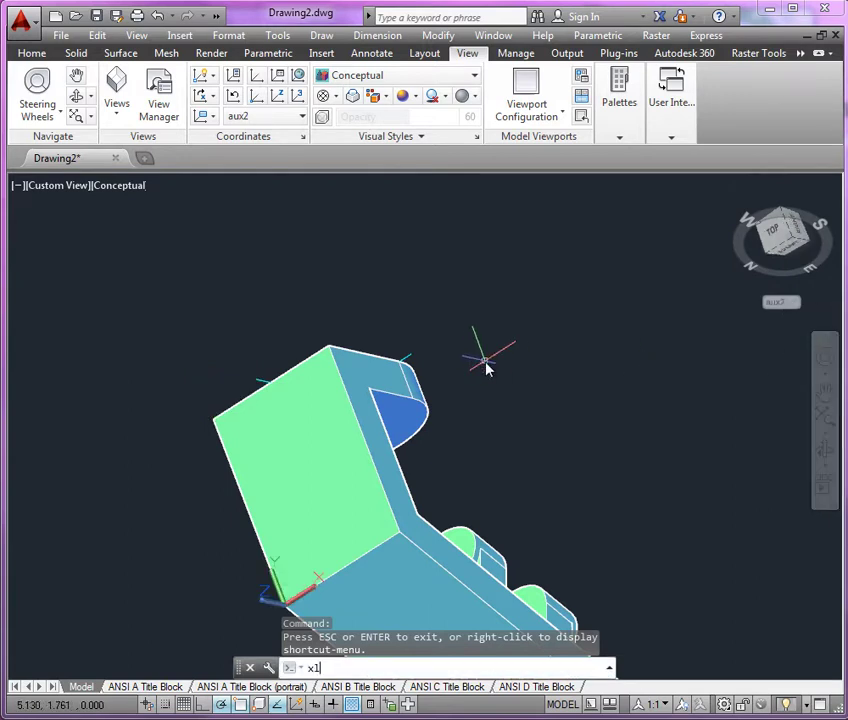
key("Return")
type("v")
key("Return")
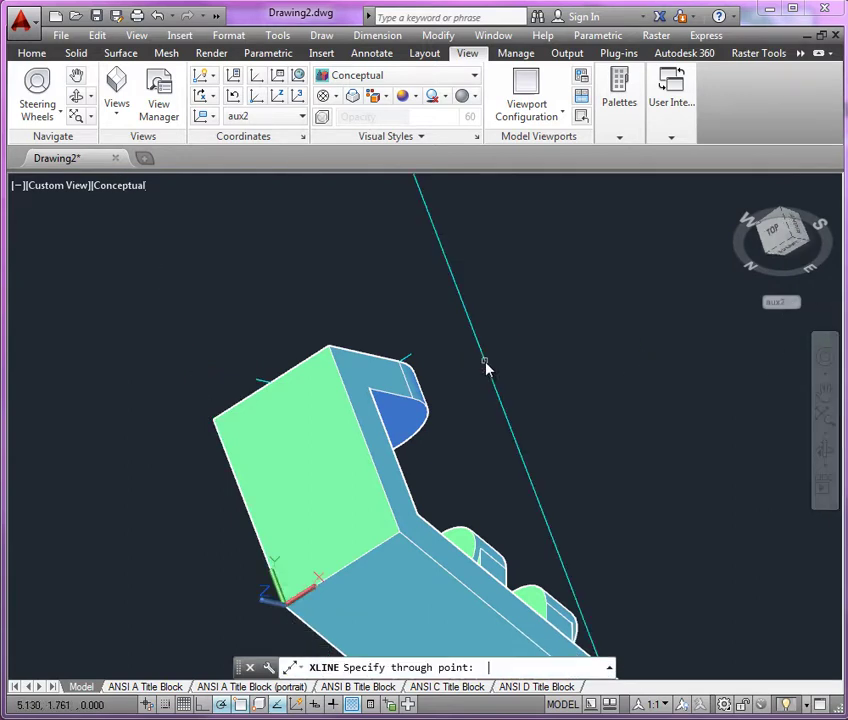
left_click(284, 600)
key("Return")
key("Return")
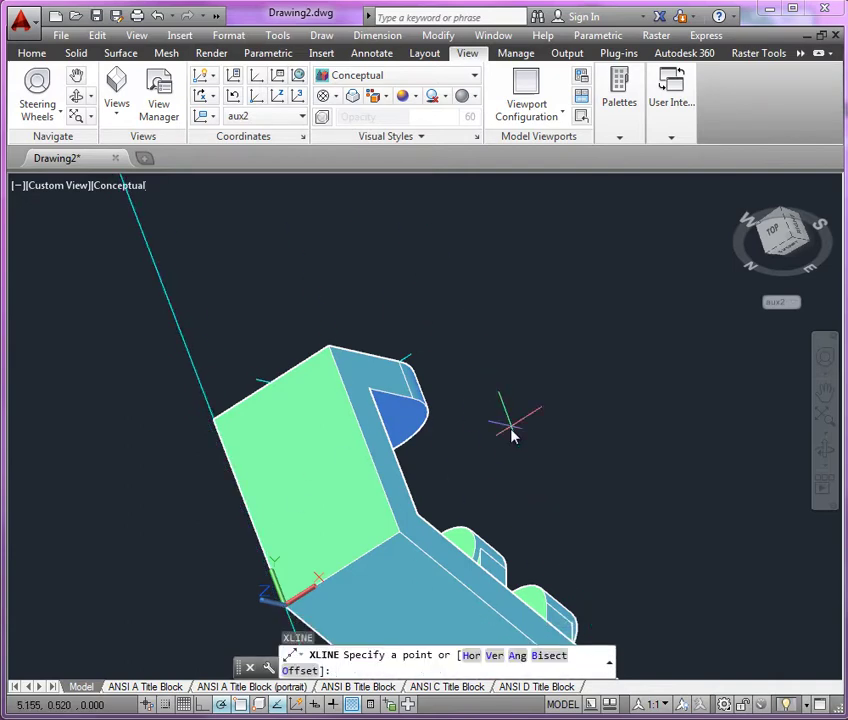
type("h")
key("Return")
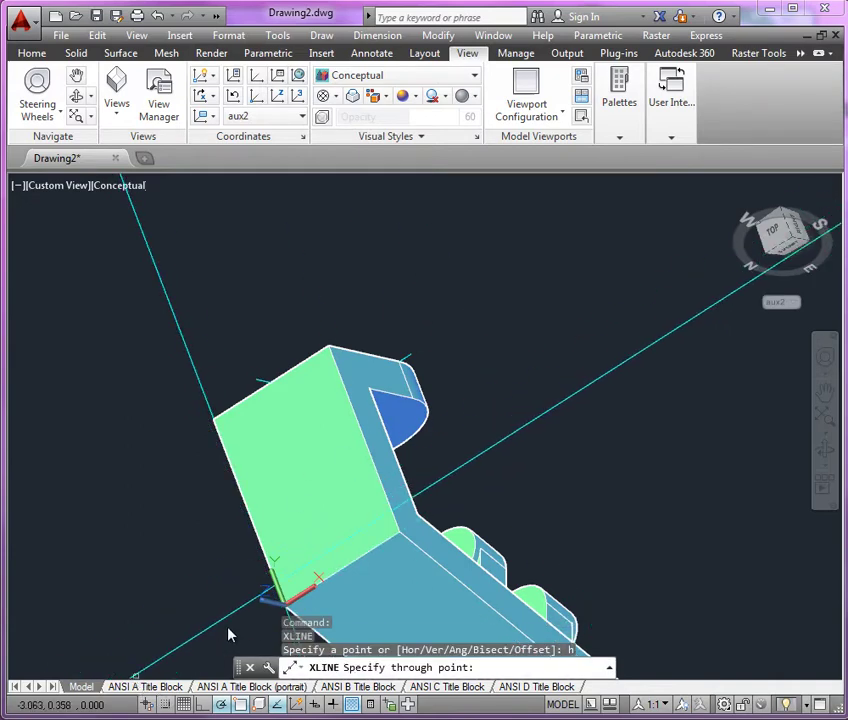
left_click(287, 607)
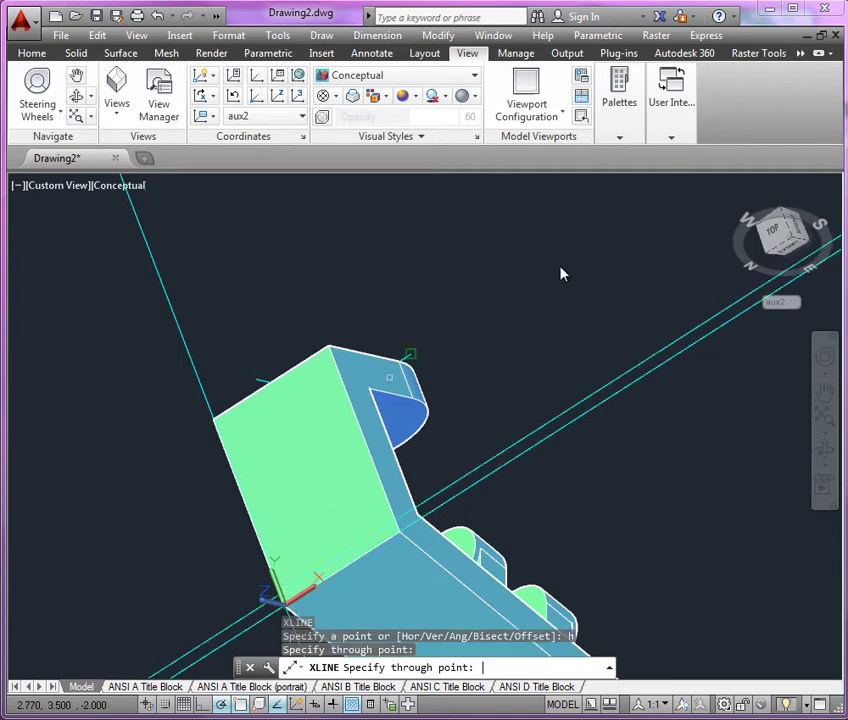
key("Return")
Step: Offset the vertical construction line by 1.25
type("b")
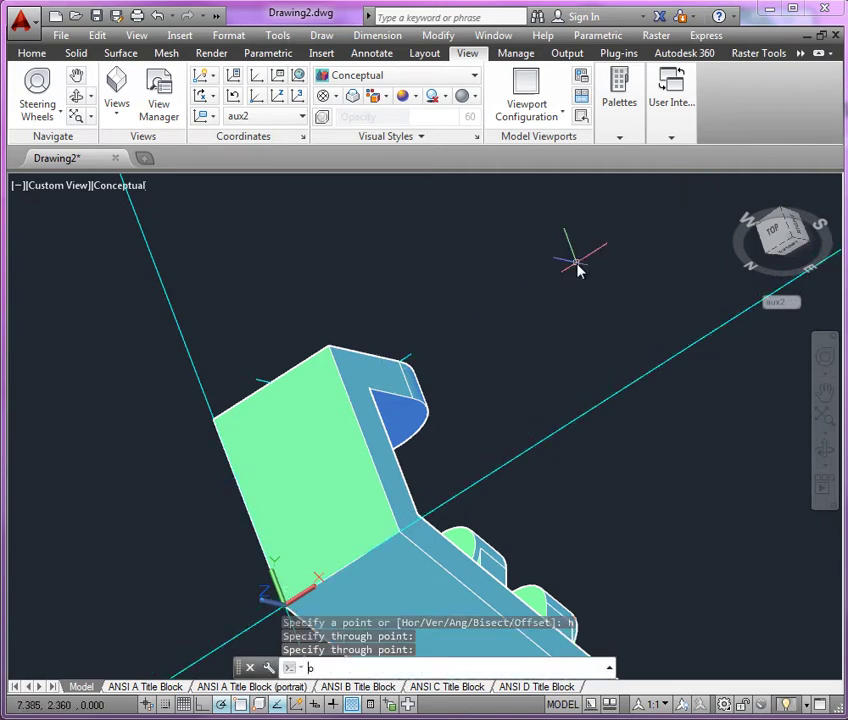
key("Return")
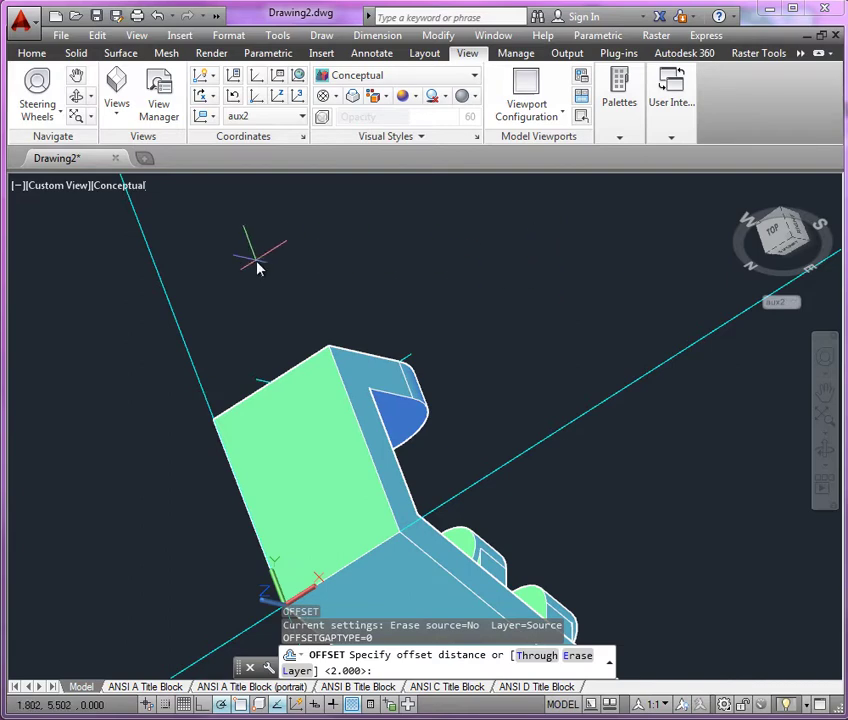
type("1.25")
key("Return")
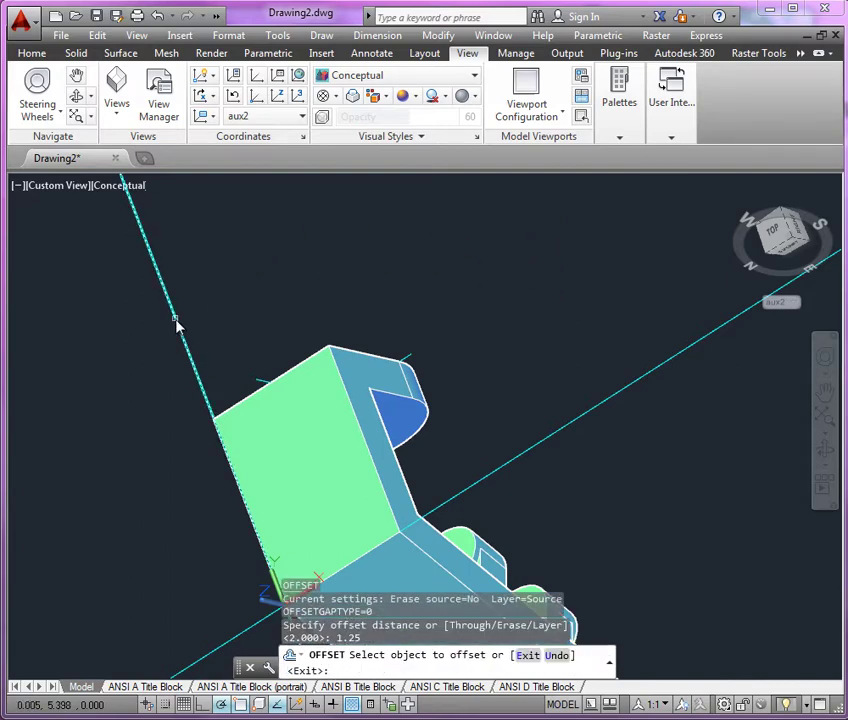
left_click(176, 322)
left_click(260, 288)
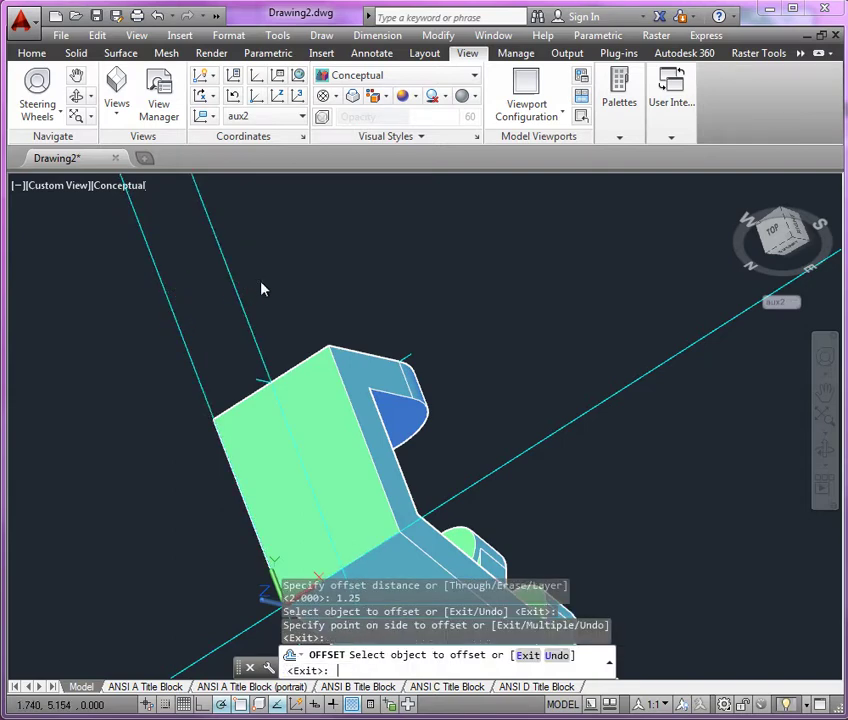
key("Return")
Step: Offset the horizontal construction line 1 unit upward
scroll(372, 287, "down", 2)
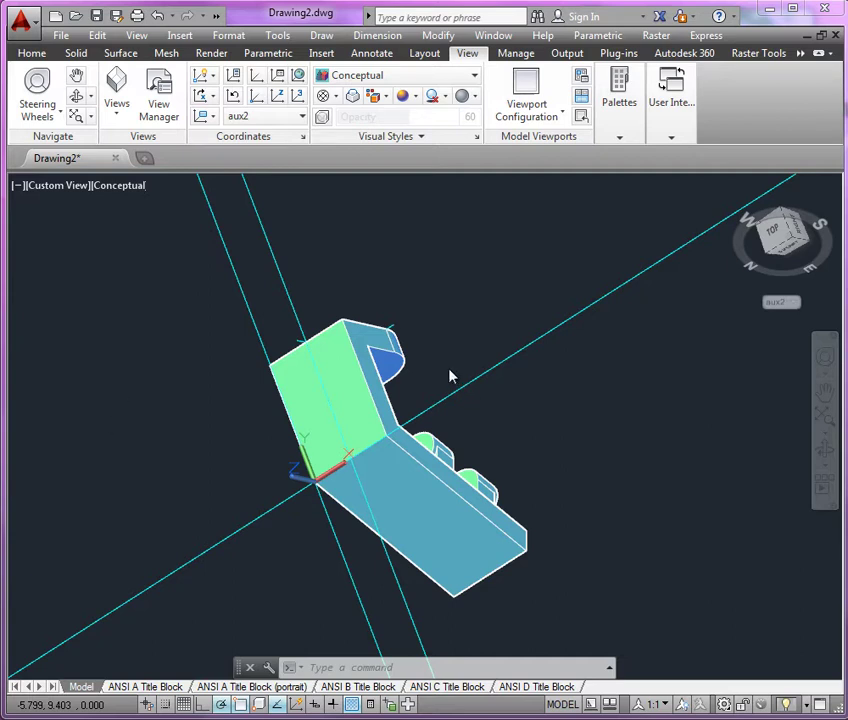
scroll(436, 395, "up", 3)
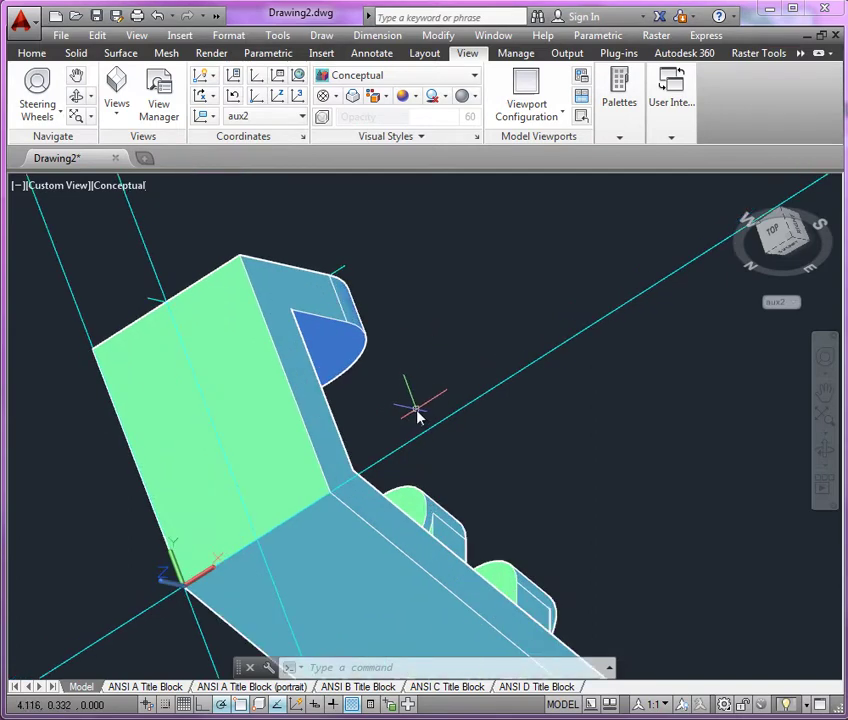
type("o")
key("Return")
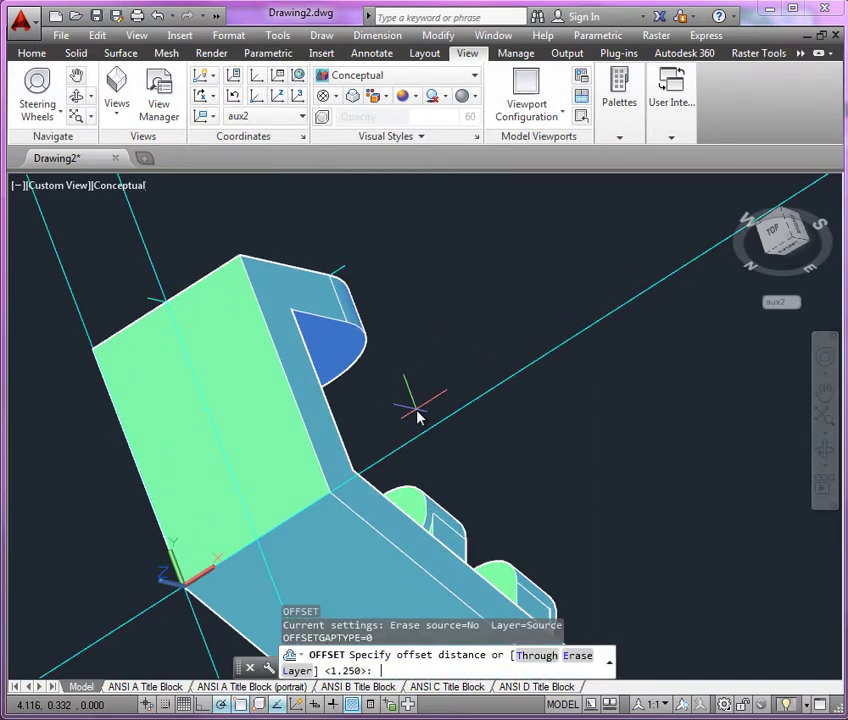
type("1")
key("Return")
left_click(433, 431)
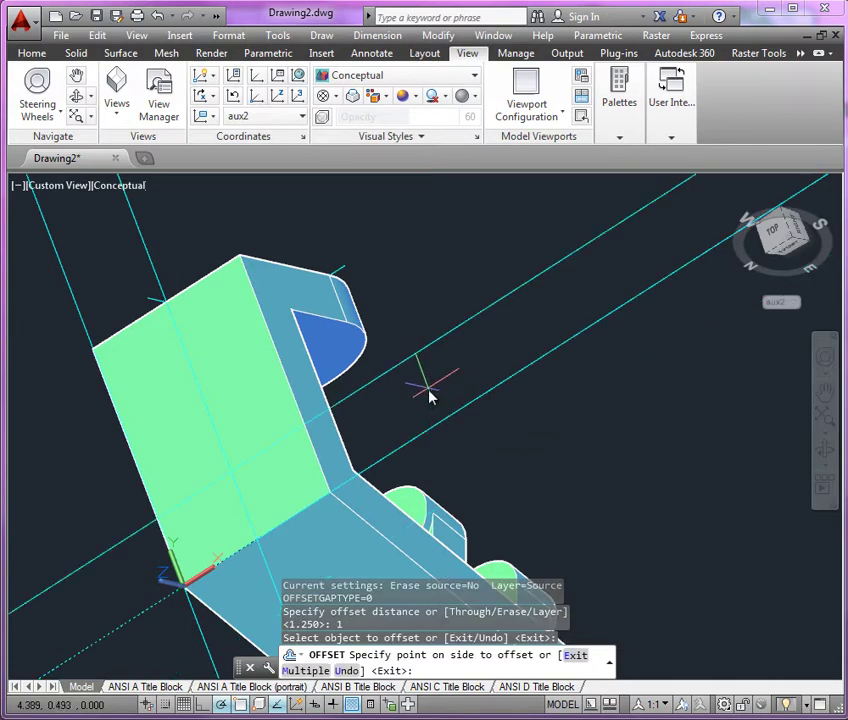
left_click(429, 398)
key("Return")
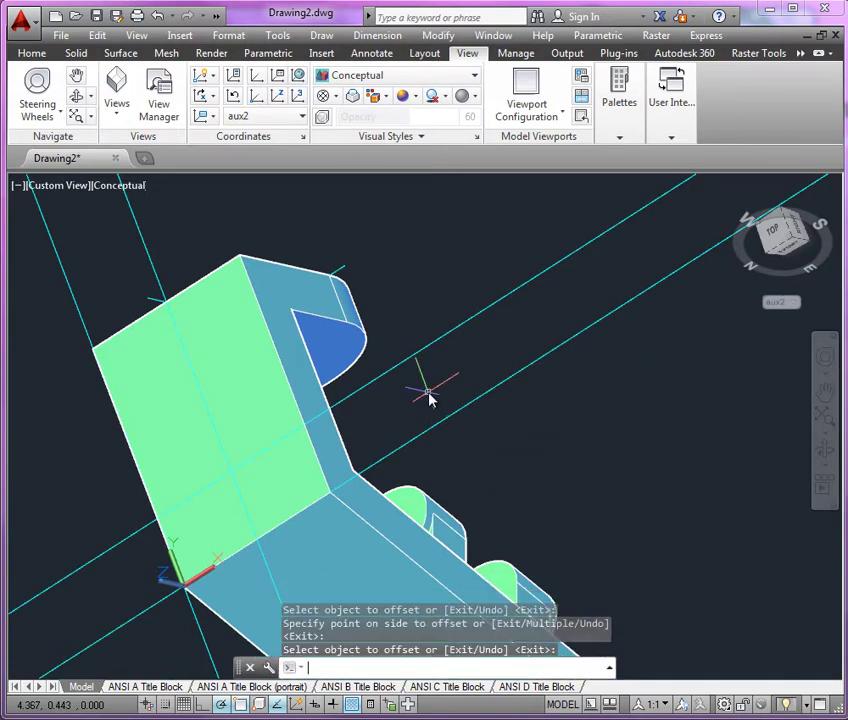
Step: Turn to a near-front view, break the vertical construction line above the bracket and delete the leftover piece
scroll(490, 365, "down", 2)
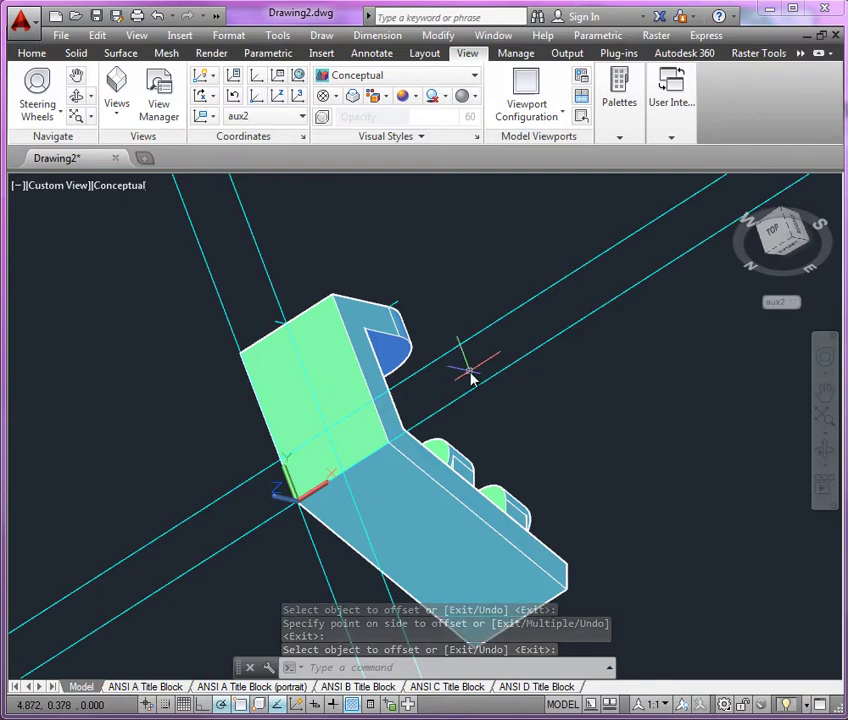
left_click(825, 450)
left_click_drag(576, 429, 467, 438)
key("Escape")
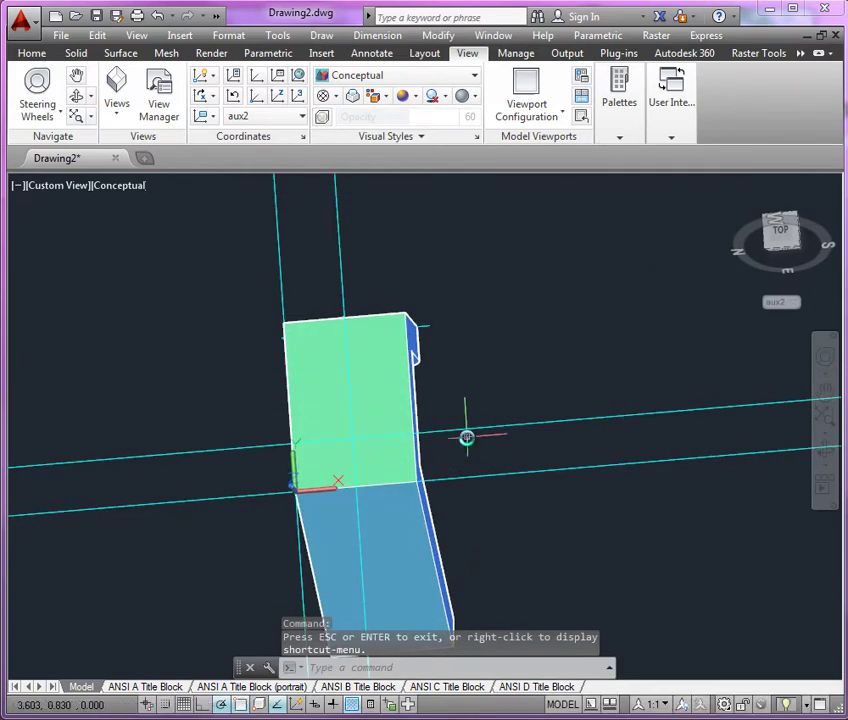
type("br")
key("Return")
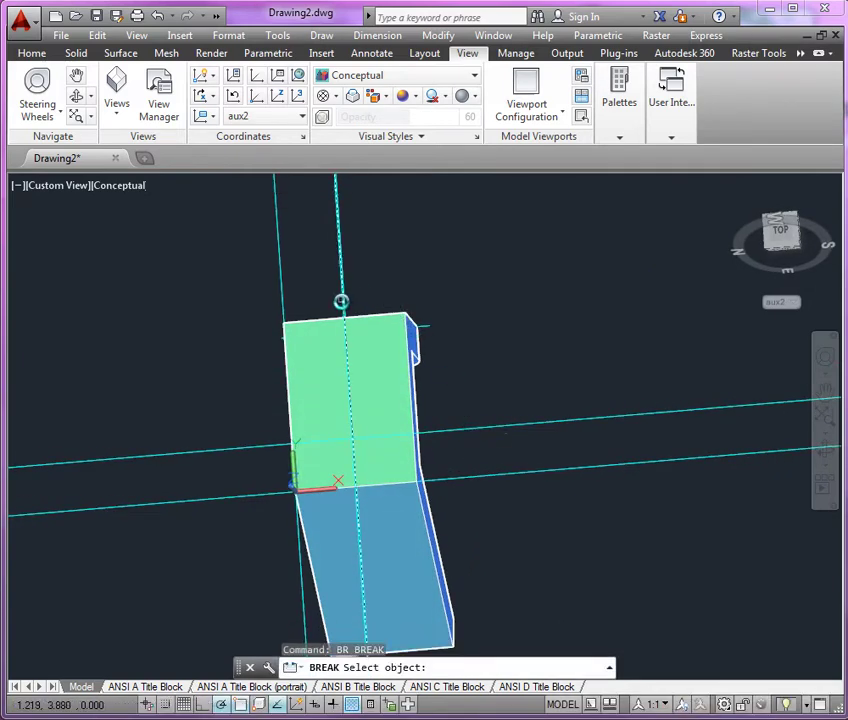
left_click(341, 302)
left_click(350, 288)
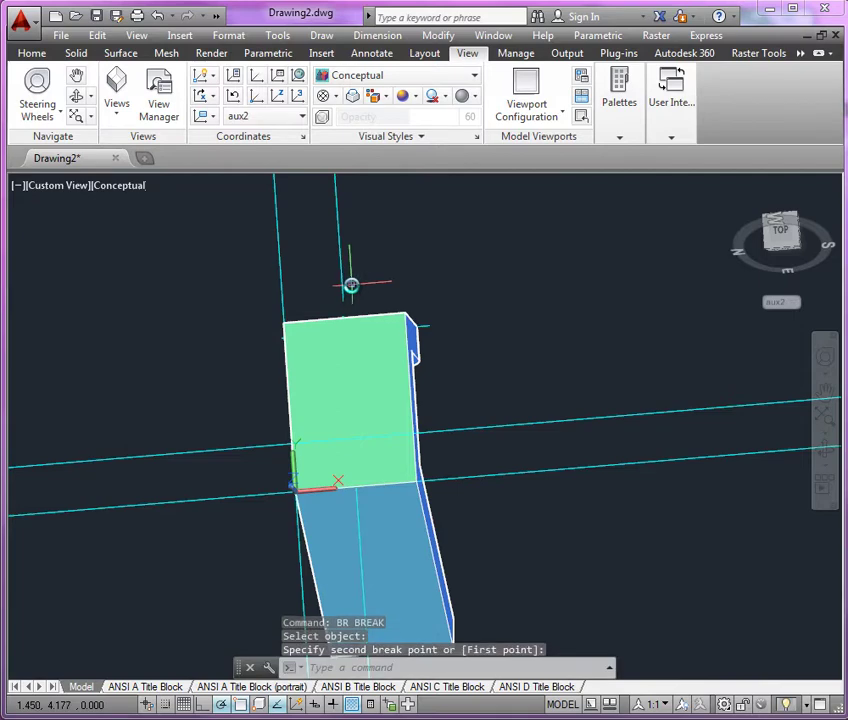
left_click(337, 284)
left_click(339, 288)
key("Delete")
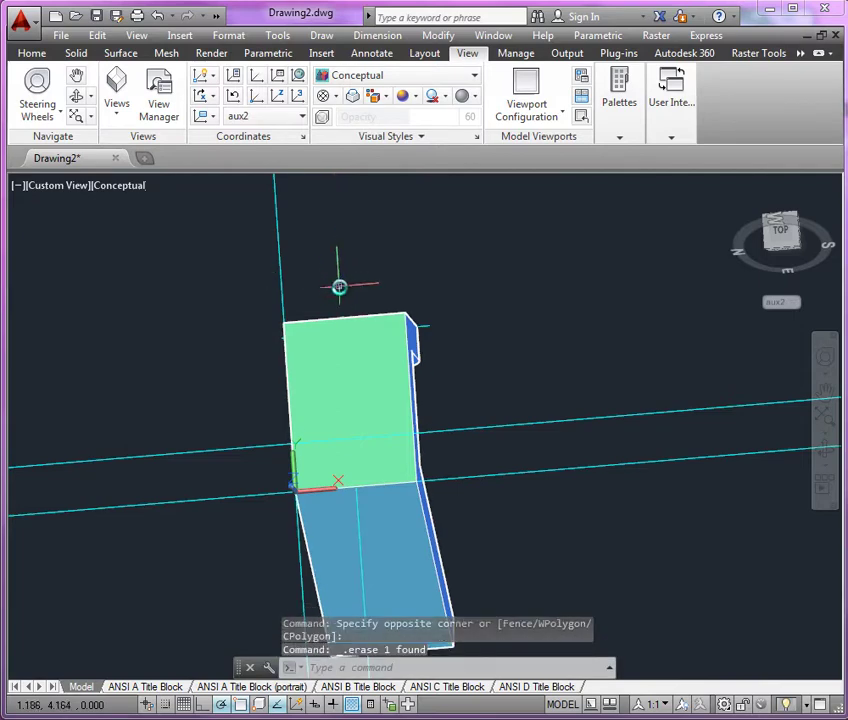
Step: Break another cyan line and delete the vertical line through the solid
type("br")
key("Return")
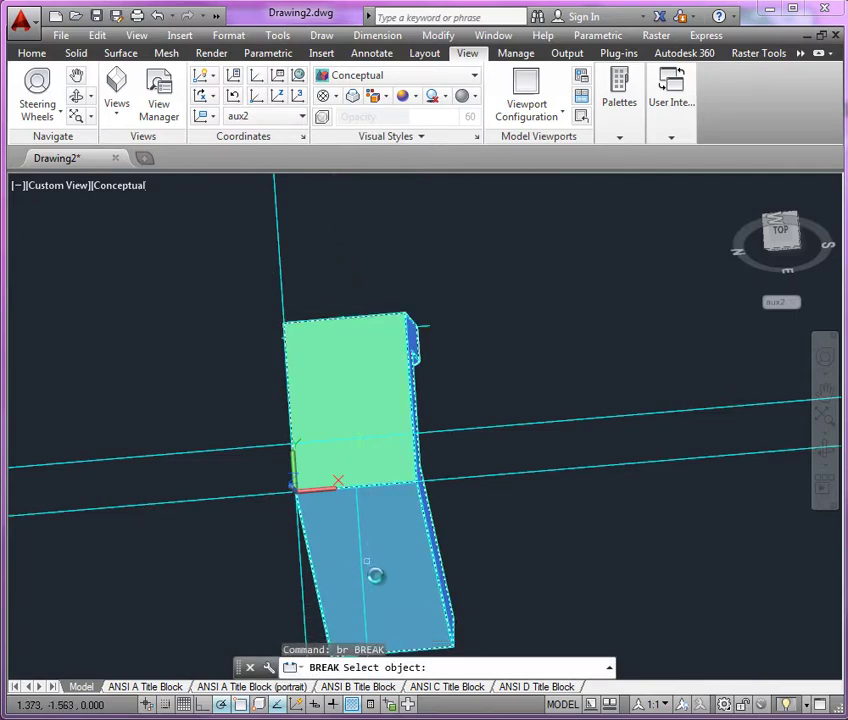
left_click(359, 510)
left_click(369, 534)
left_click(363, 545)
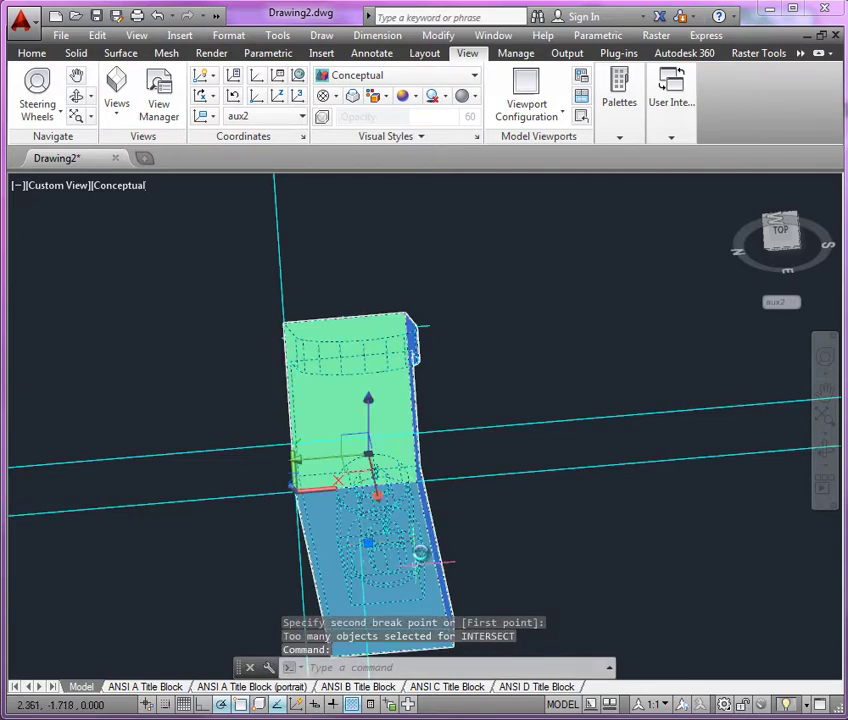
key("Escape")
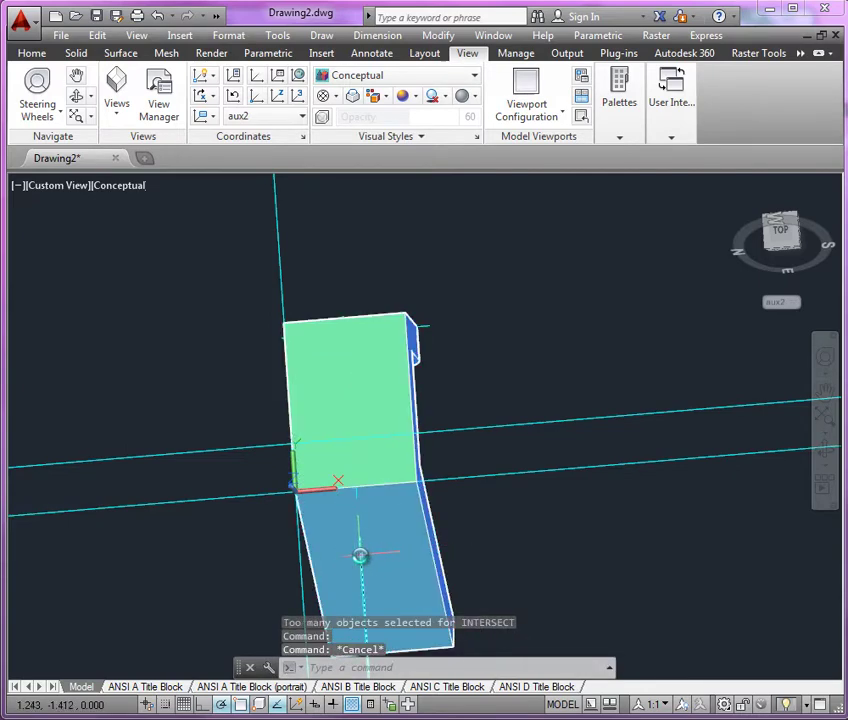
key("Delete")
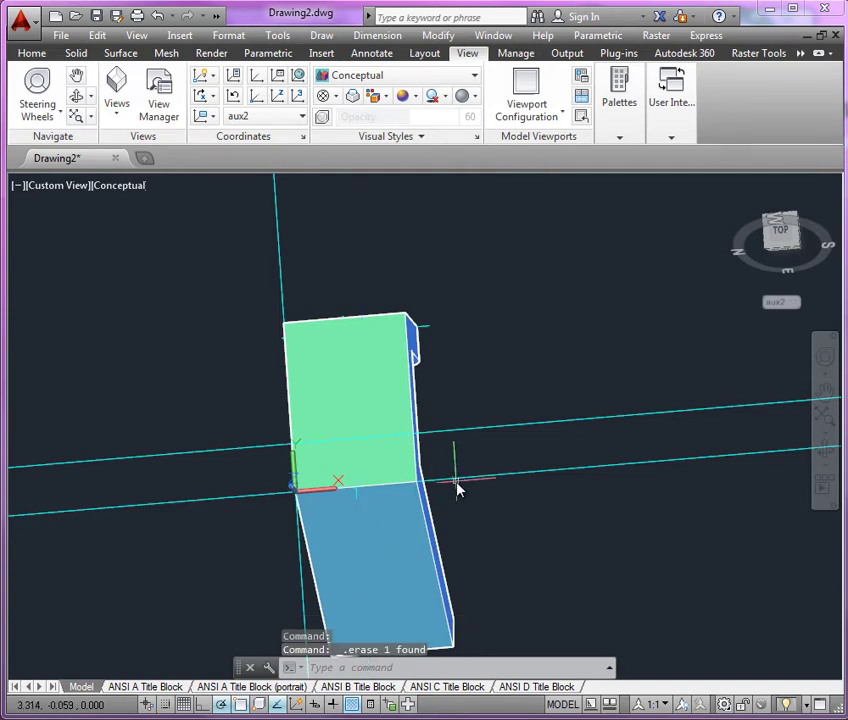
Step: Break the right and left cyan lines where they meet the solid
type("br")
key("Return")
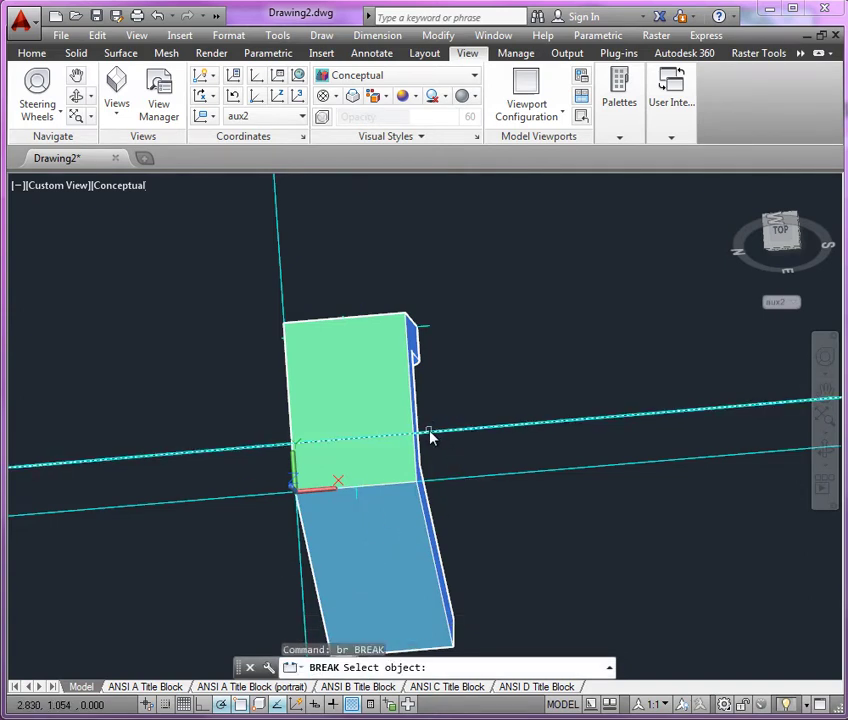
left_click(430, 437)
left_click(464, 449)
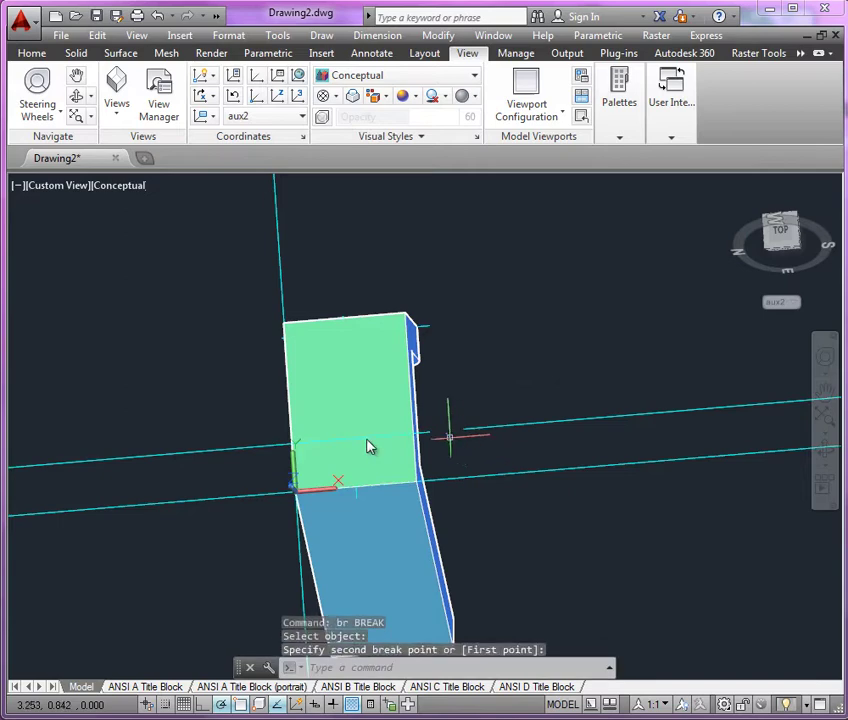
key("Return")
left_click(276, 451)
left_click(252, 457)
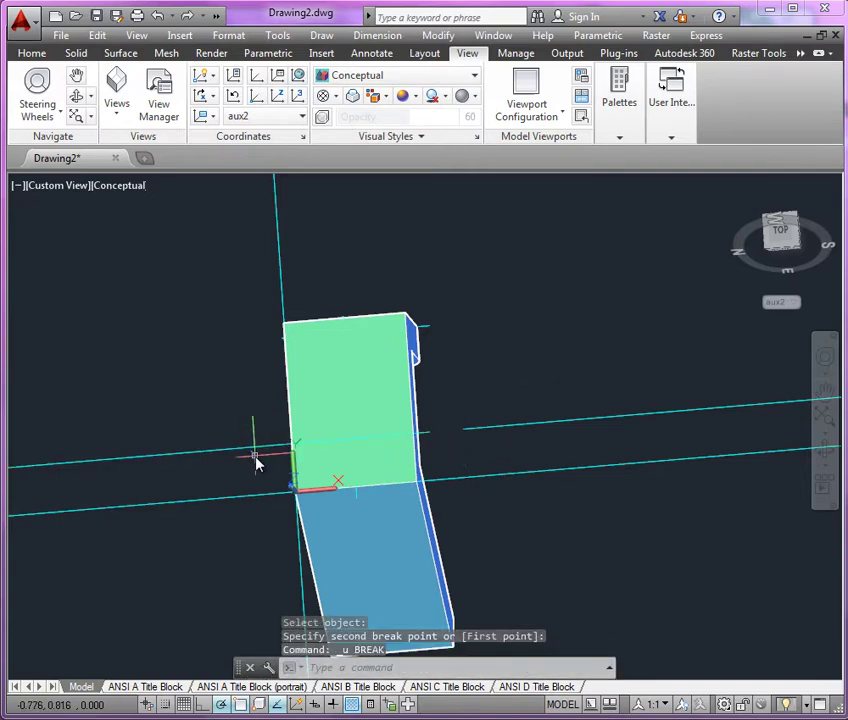
Step: Cut the left line again and delete the leftover left, right and lower pieces
type("br")
key("Return")
left_click(277, 450)
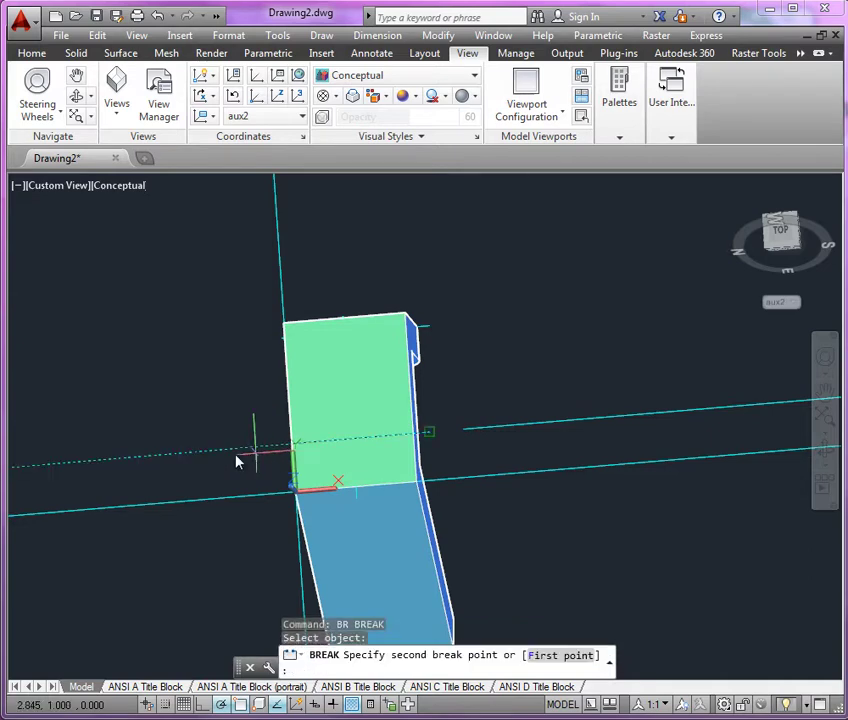
left_click(227, 481)
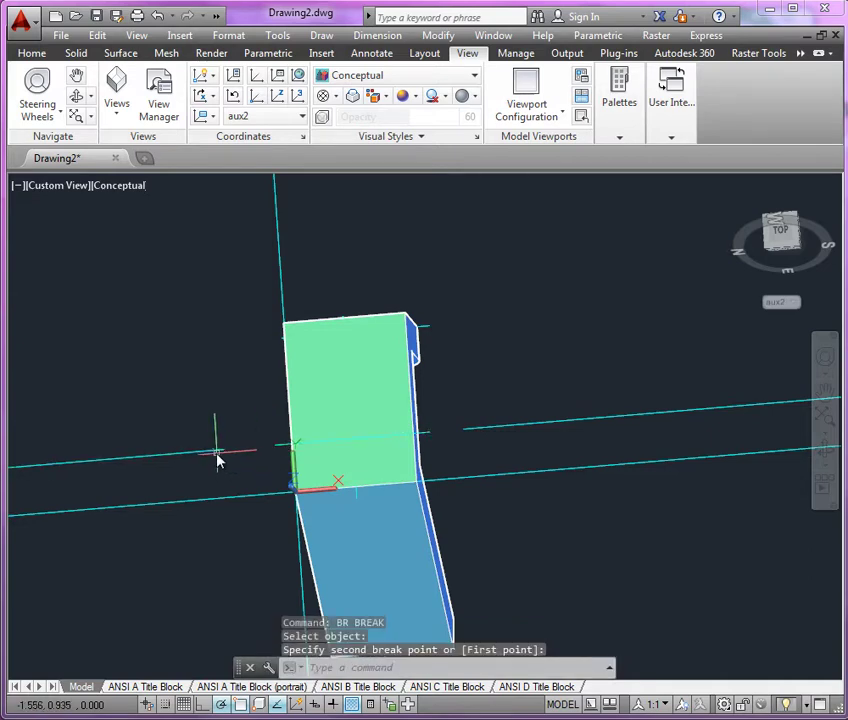
left_click(218, 458)
key("Delete")
left_click(546, 428)
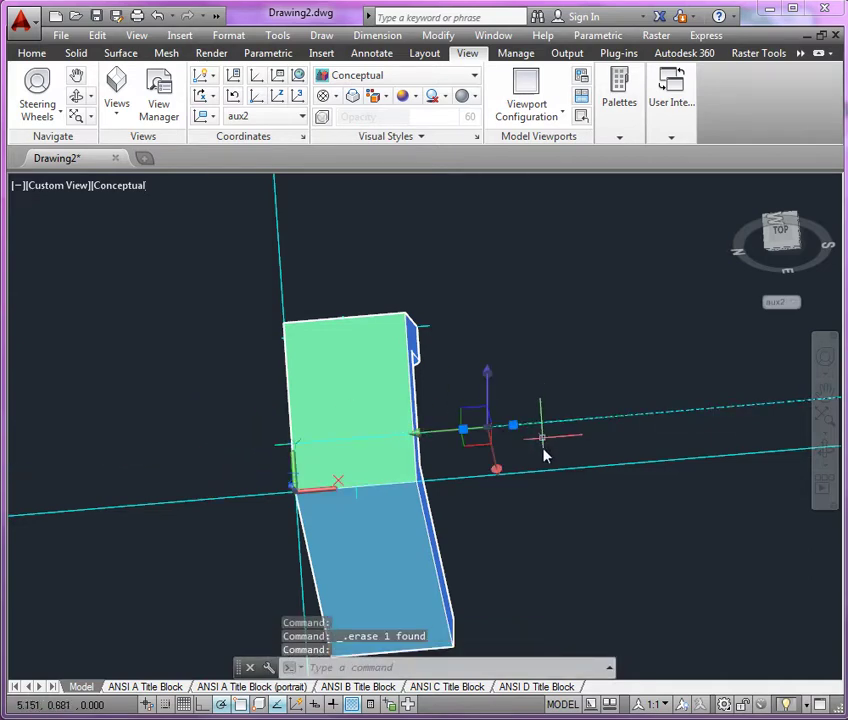
left_click(545, 470)
key("Delete")
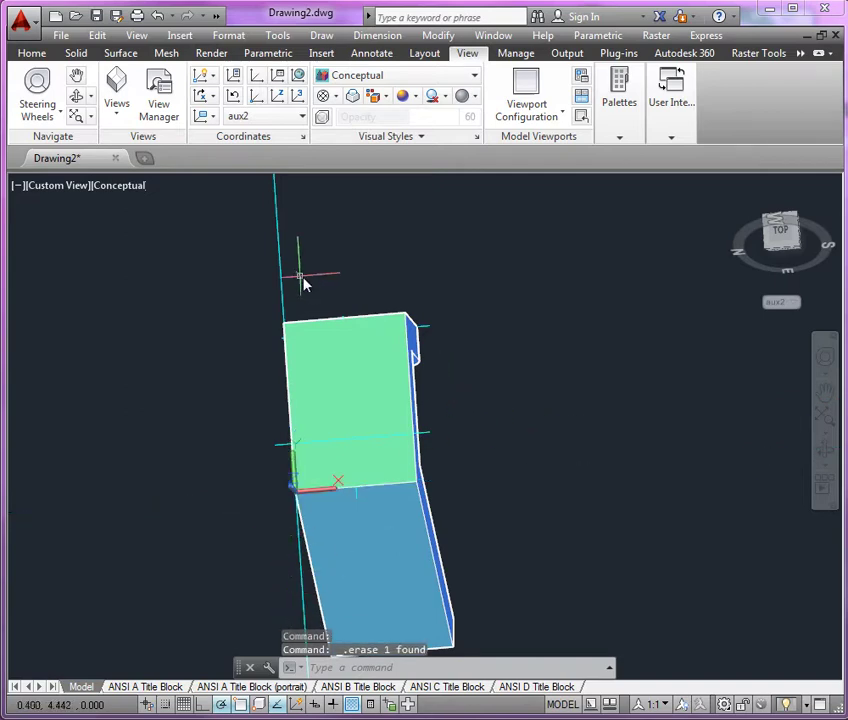
Step: Delete the long diagonal construction line past the bracket and recentre the view
left_click(826, 448)
left_click_drag(594, 322, 521, 445)
key("Escape")
left_click(222, 320)
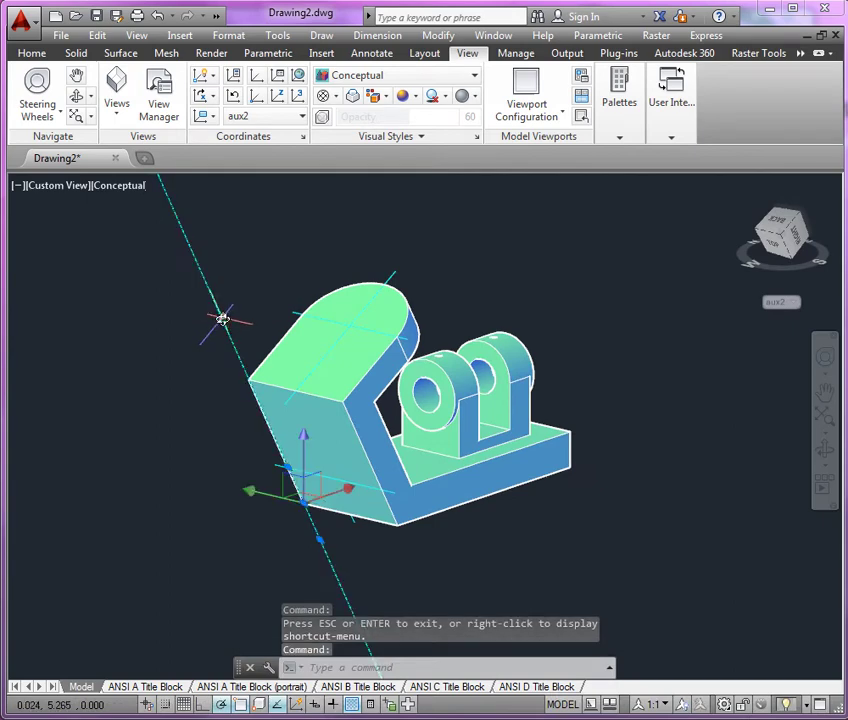
key("Delete")
mouse_move(477, 530)
middle_mouse_down()
mouse_move(530, 527)
mouse_move(488, 549)
mouse_move(368, 545)
middle_mouse_up()
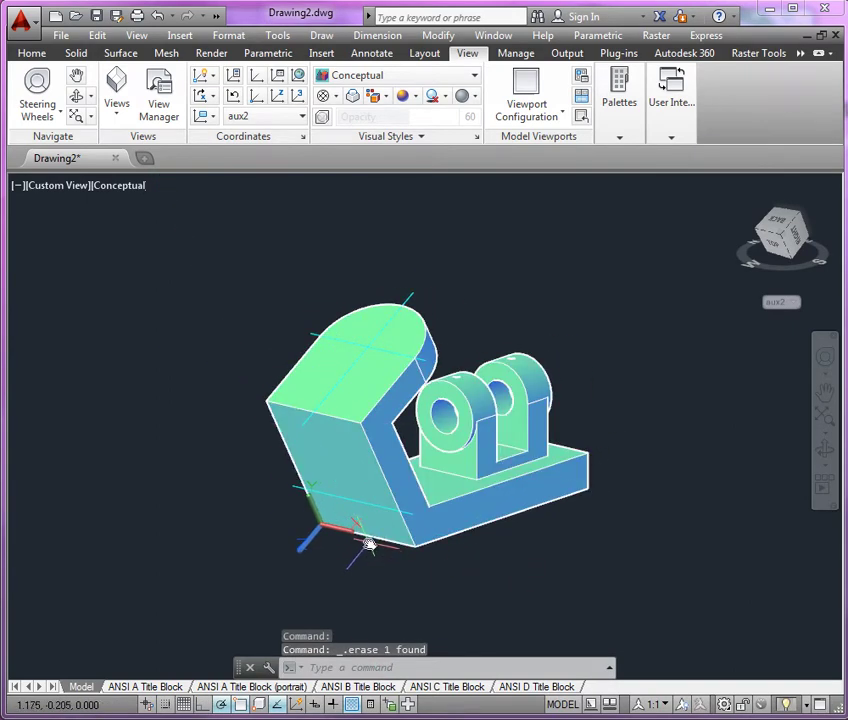
key("Escape")
scroll(346, 517, "up", 5)
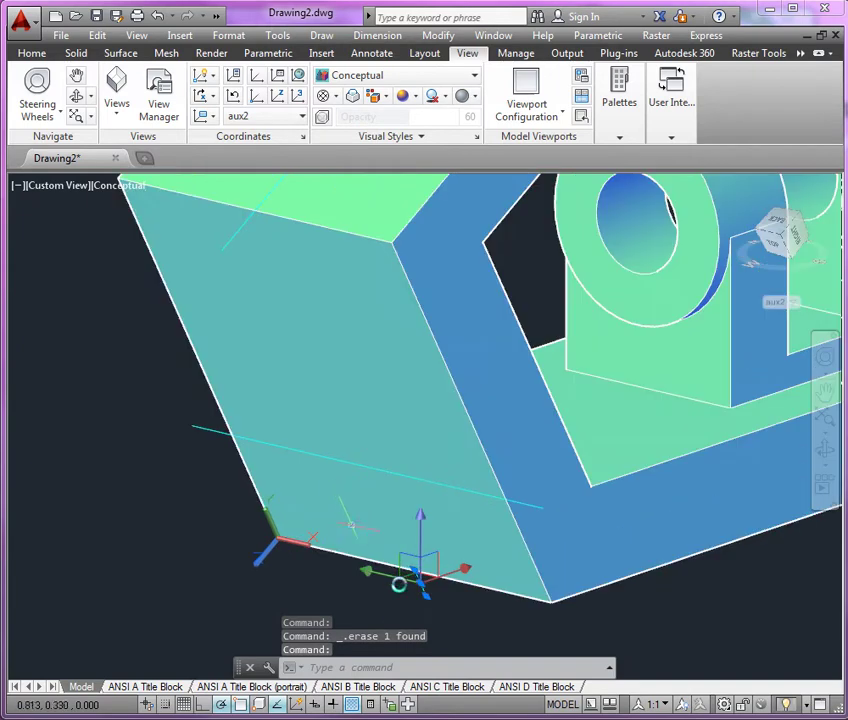
scroll(424, 591, "down", 3)
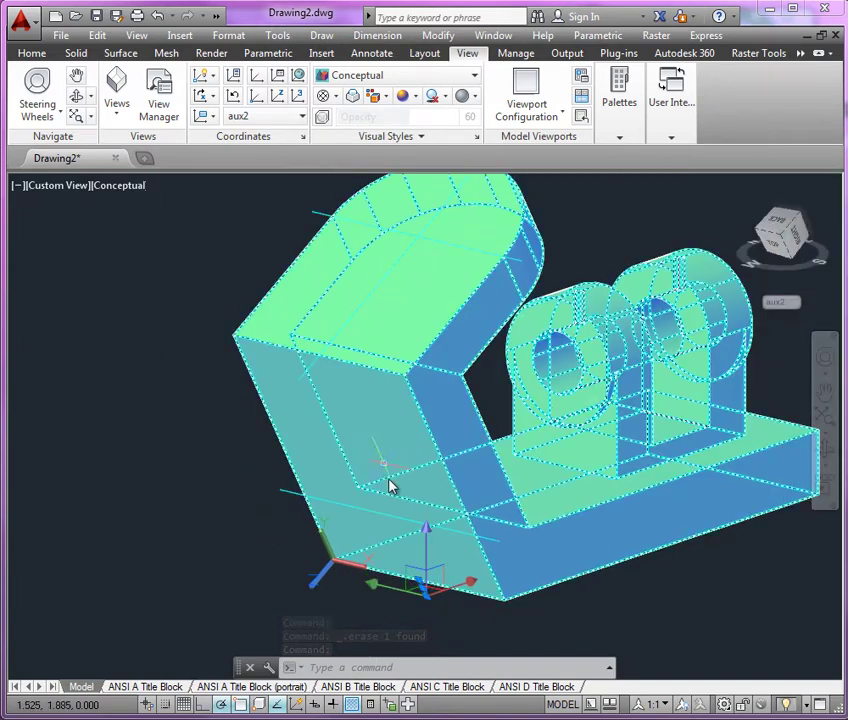
scroll(340, 520, "down", 3)
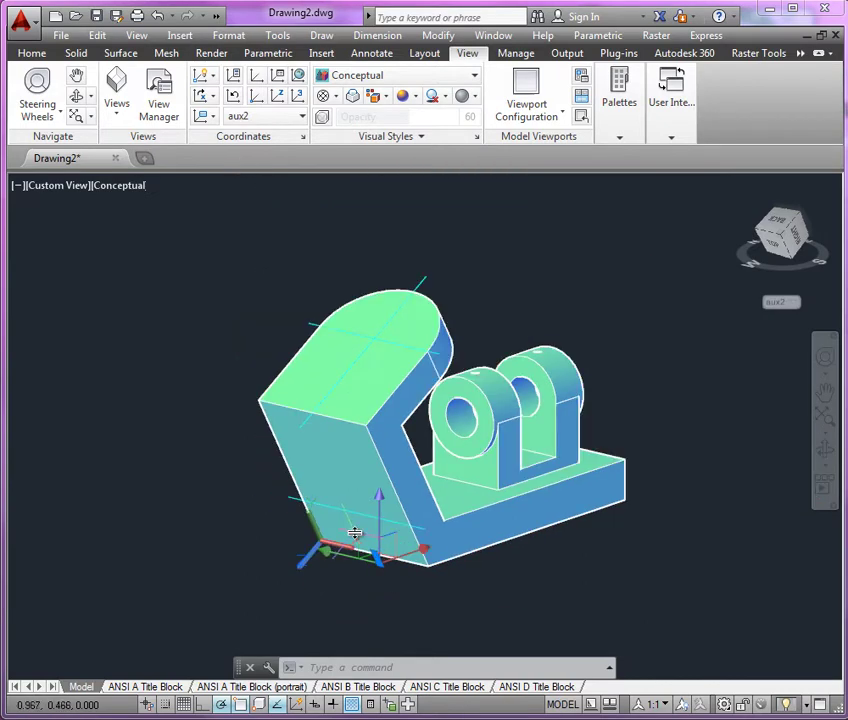
scroll(365, 545, "up", 2)
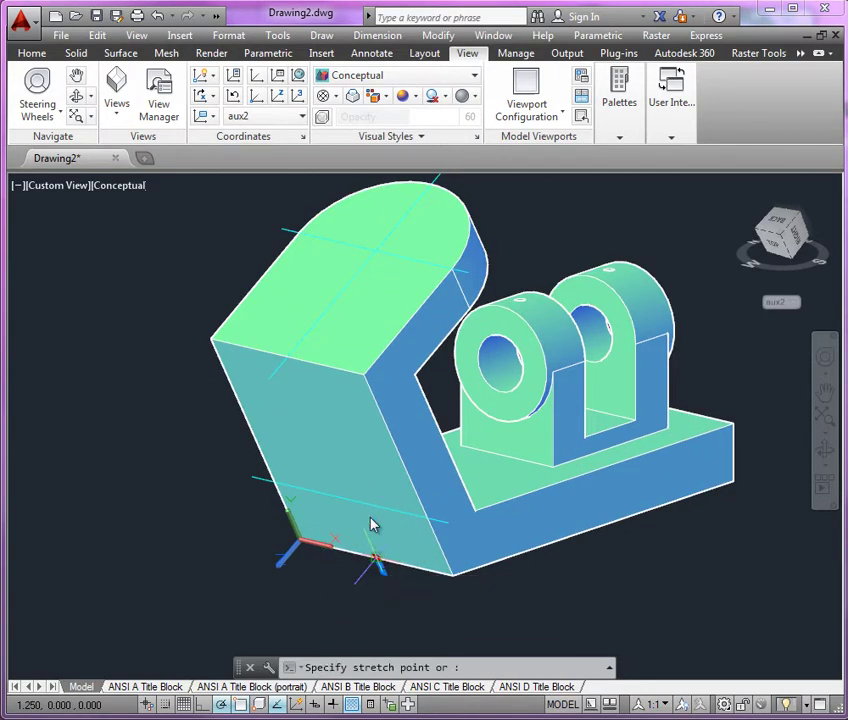
left_click(378, 563)
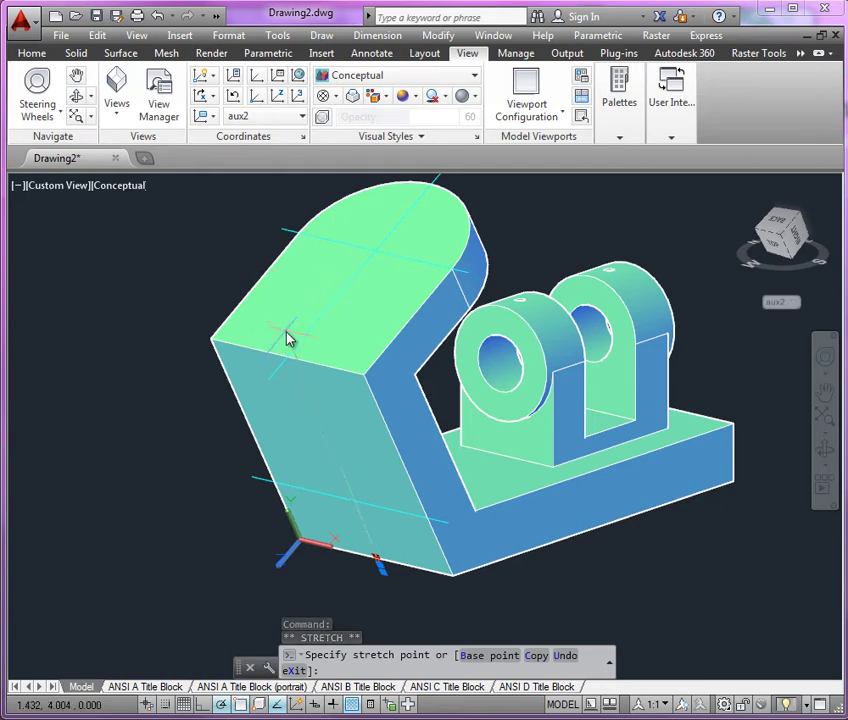
scroll(286, 337, "up", 3)
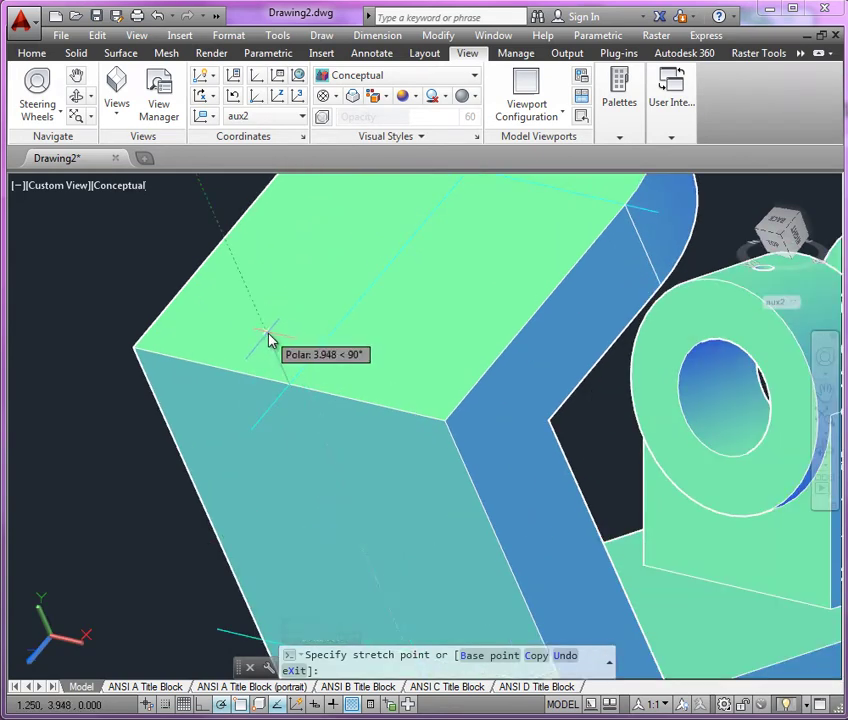
key("Escape")
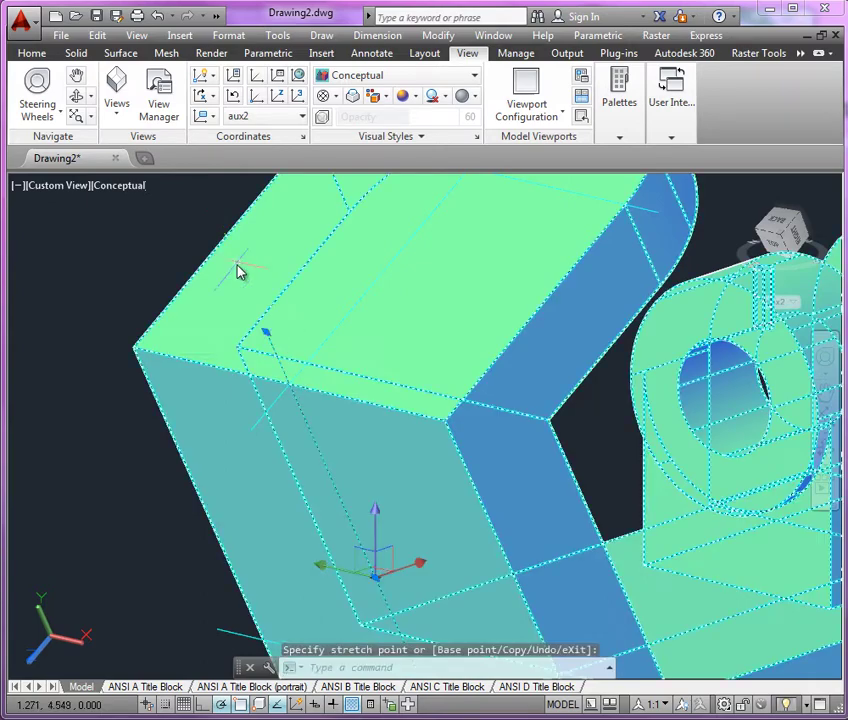
key("Escape")
scroll(287, 306, "down", 4)
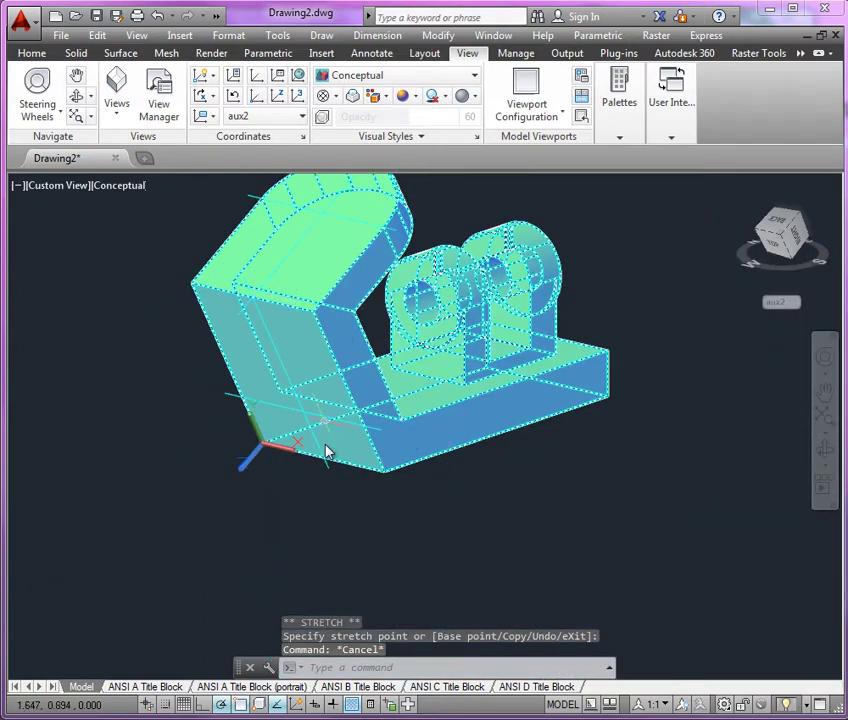
key("Escape")
left_click(282, 370, "ctrl")
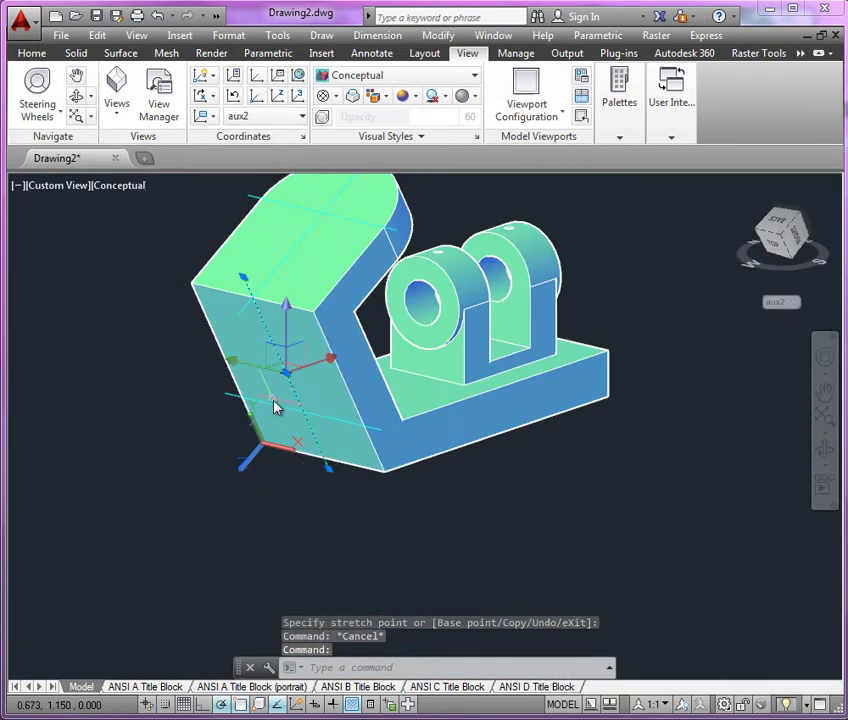
left_click(277, 408)
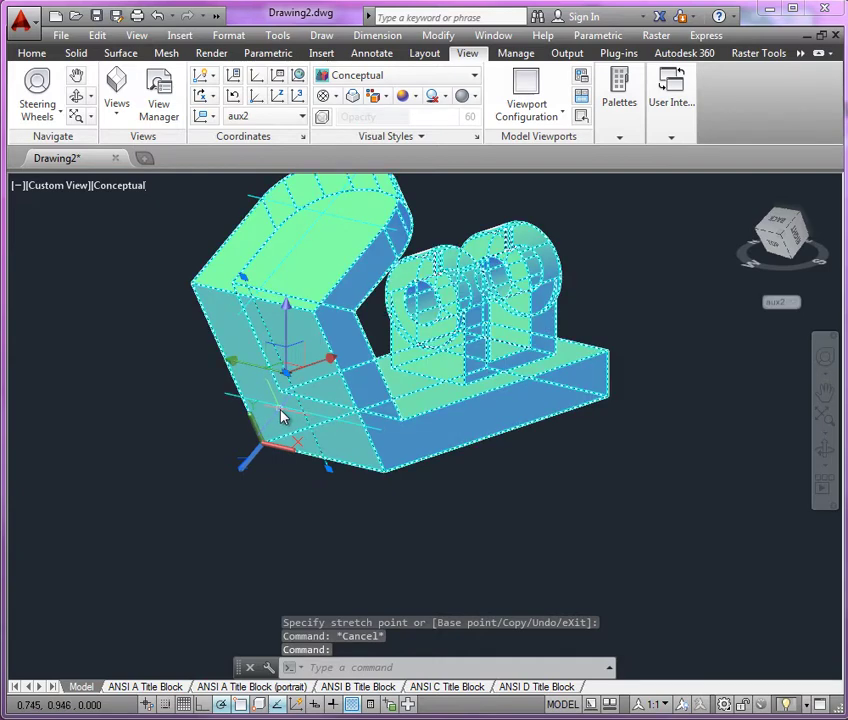
scroll(285, 375, "down", 3)
scroll(285, 375, "up", 3)
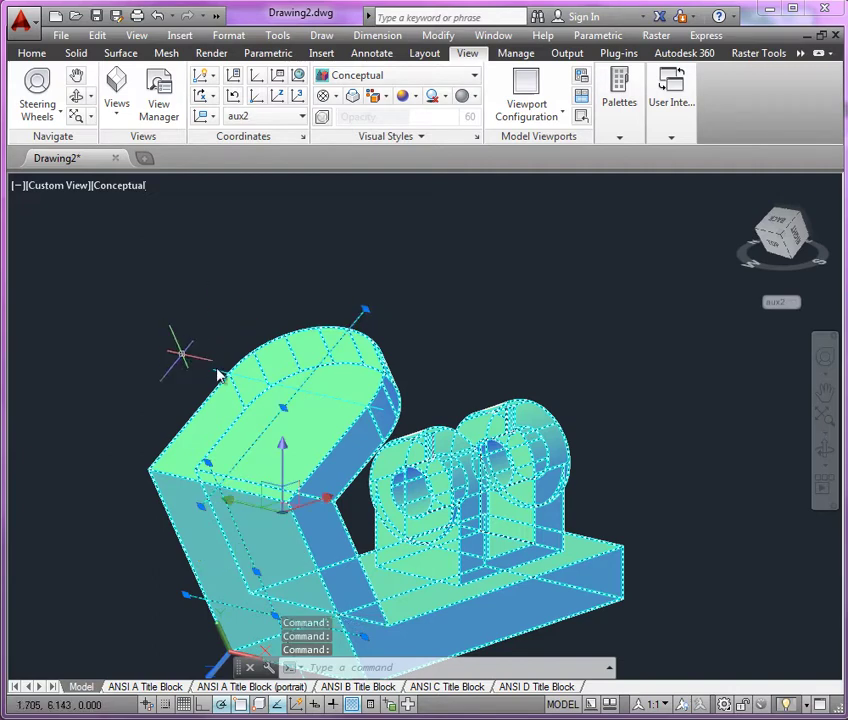
Step: Assign the selected construction lines to the HATCH layer, orbit, and check the reference drawing
left_click(31, 53)
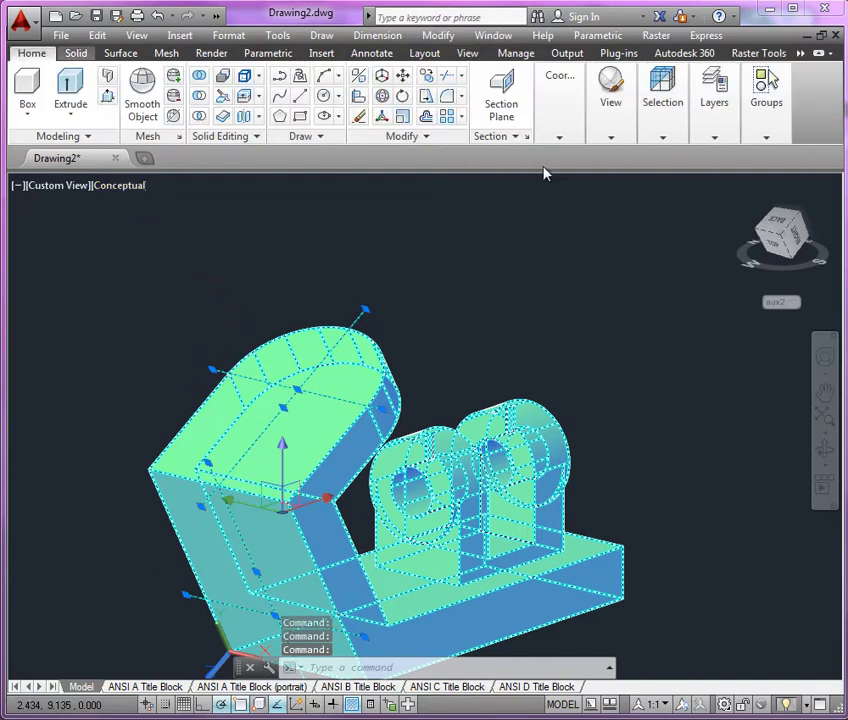
left_click(725, 133)
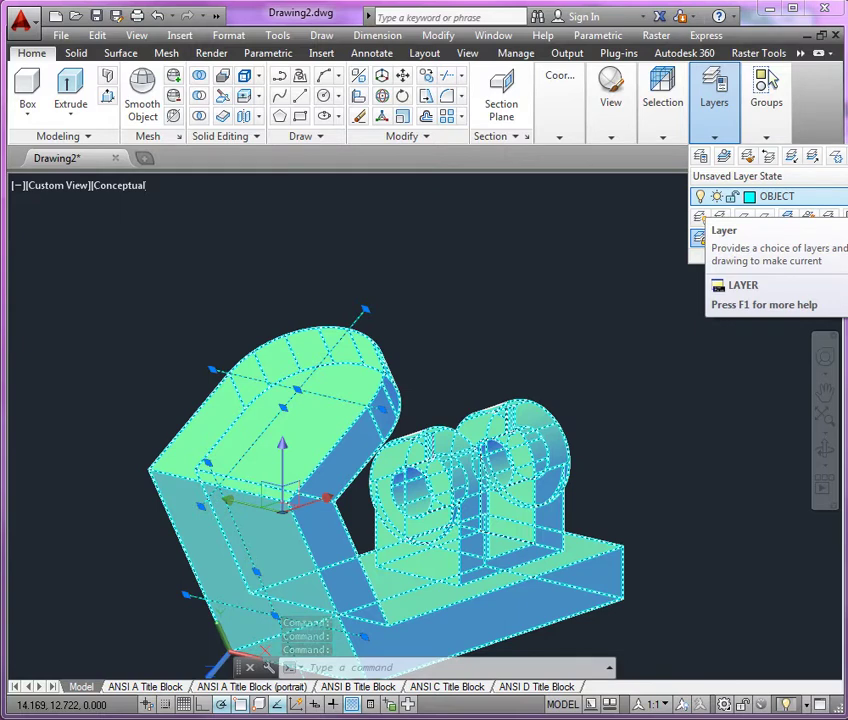
left_click(835, 198)
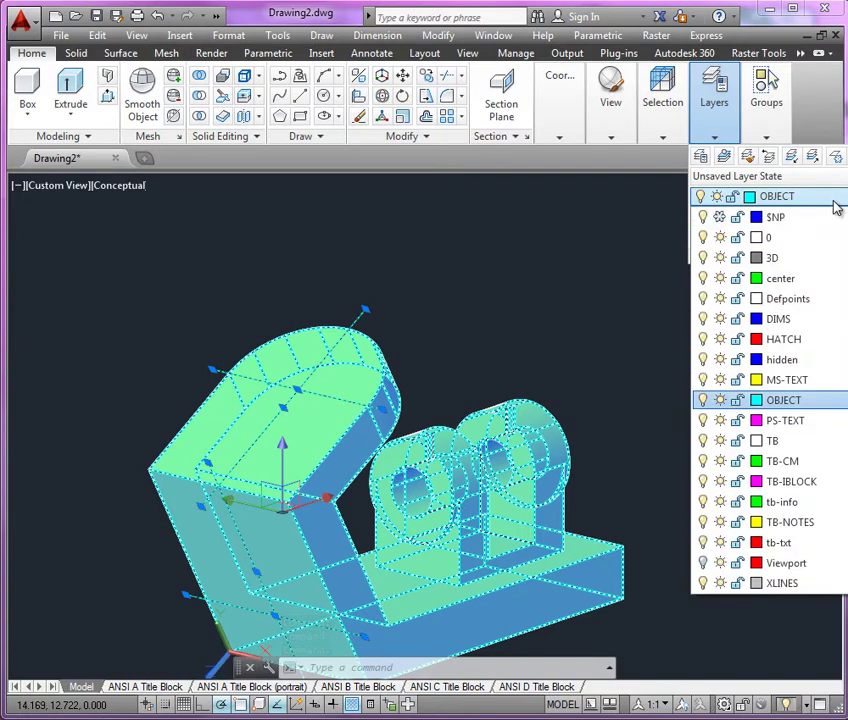
left_click(774, 344)
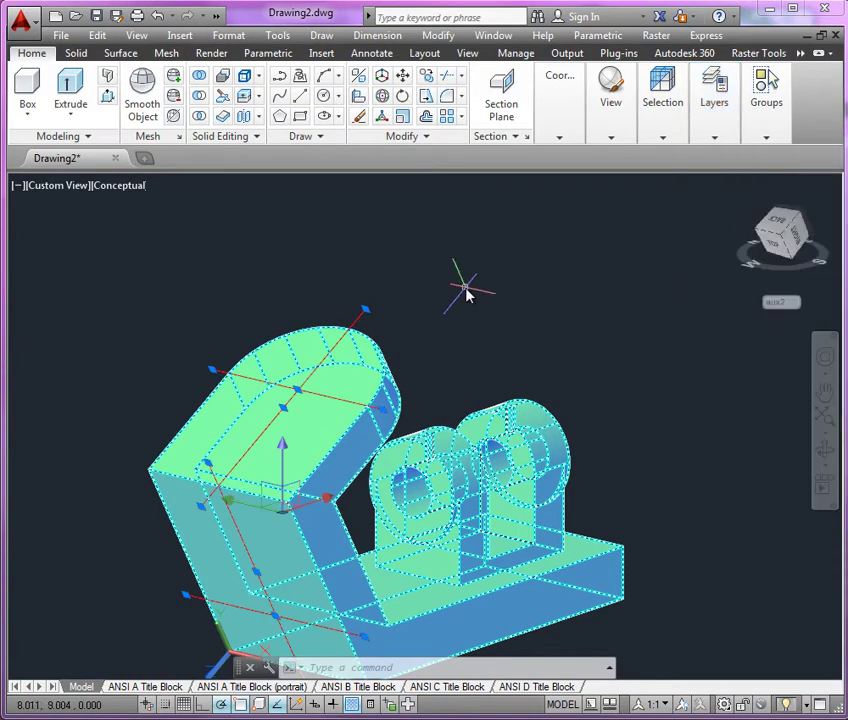
key("Escape")
key("Escape")
scroll(487, 262, "down", 3)
mouse_move(500, 277)
middle_mouse_down("shift")
mouse_move(507, 295)
mouse_move(513, 287)
middle_mouse_up("shift")
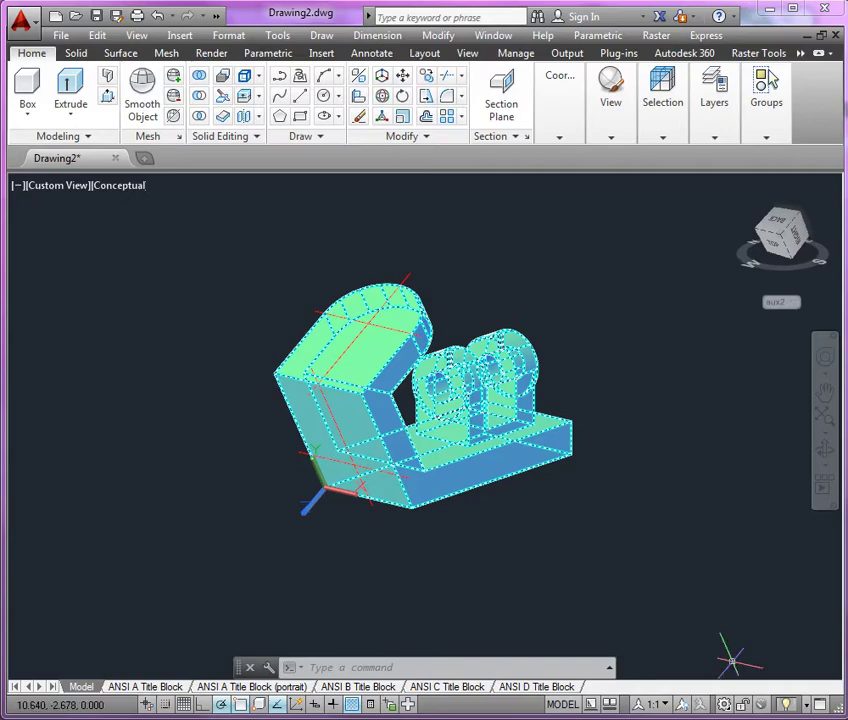
key("alt+Tab")
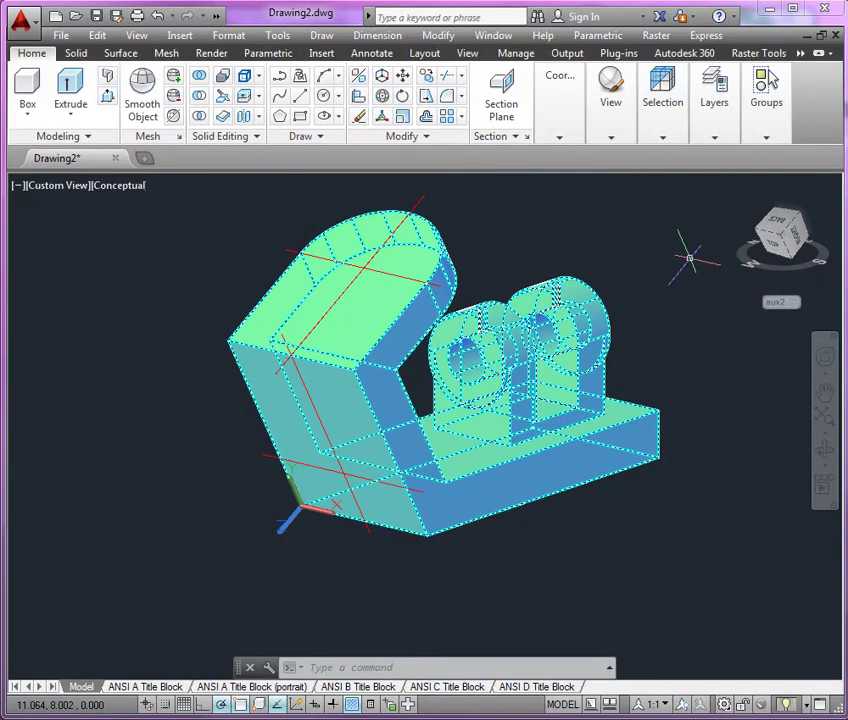
Step: Switch to aux1 and draw a horizontal construction line through the bracket corner
left_click(792, 303)
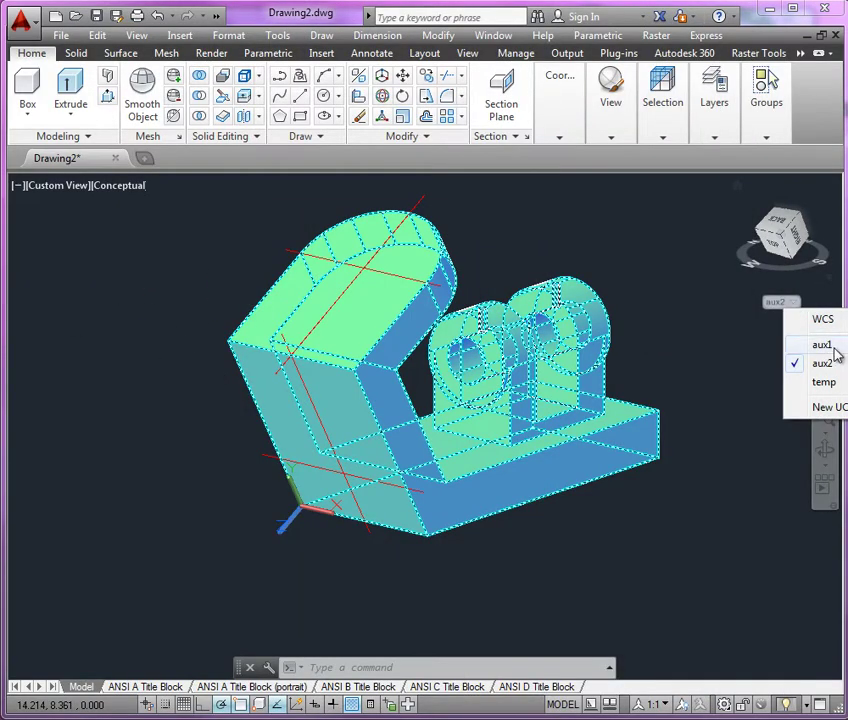
left_click(821, 345)
scroll(290, 291, "up", 5)
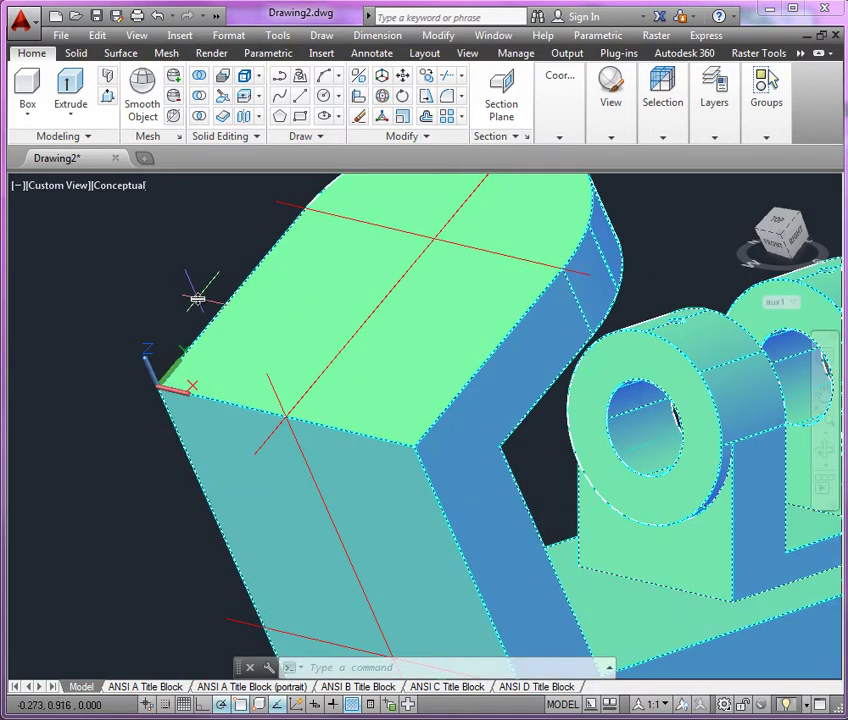
type("xl")
key("Return")
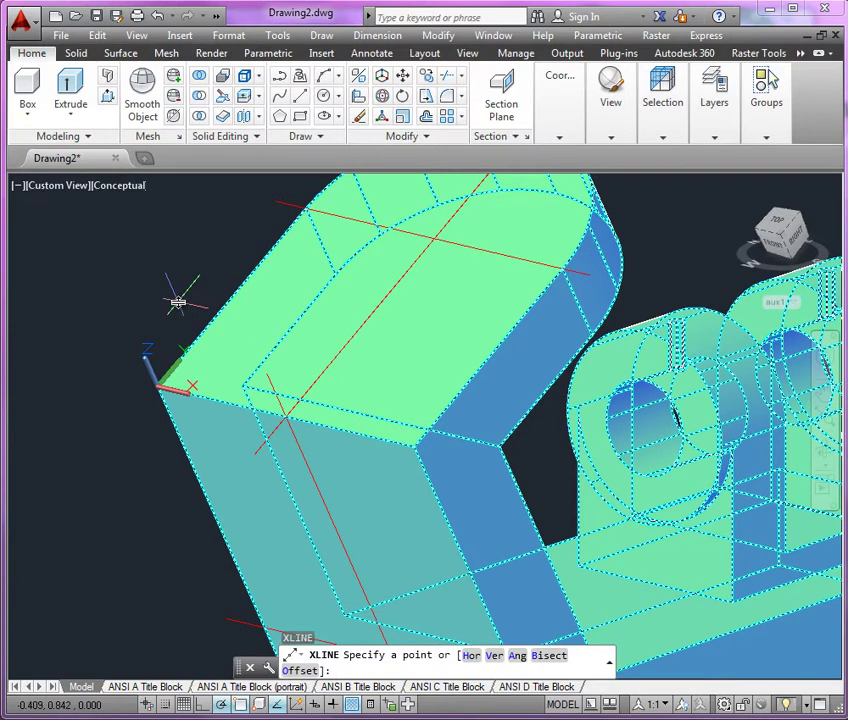
type("h")
key("Return")
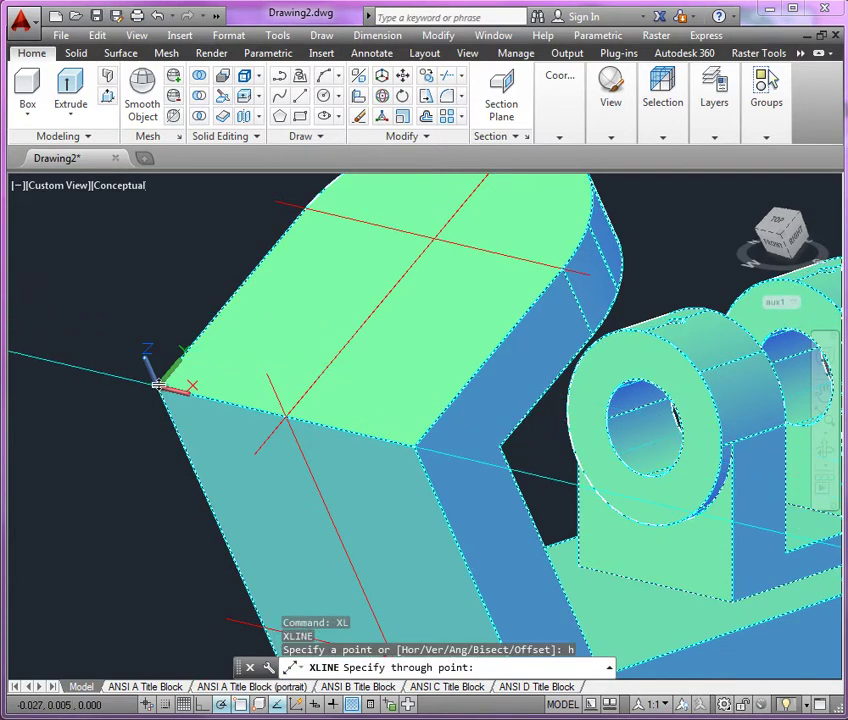
left_click(156, 387)
key("Return")
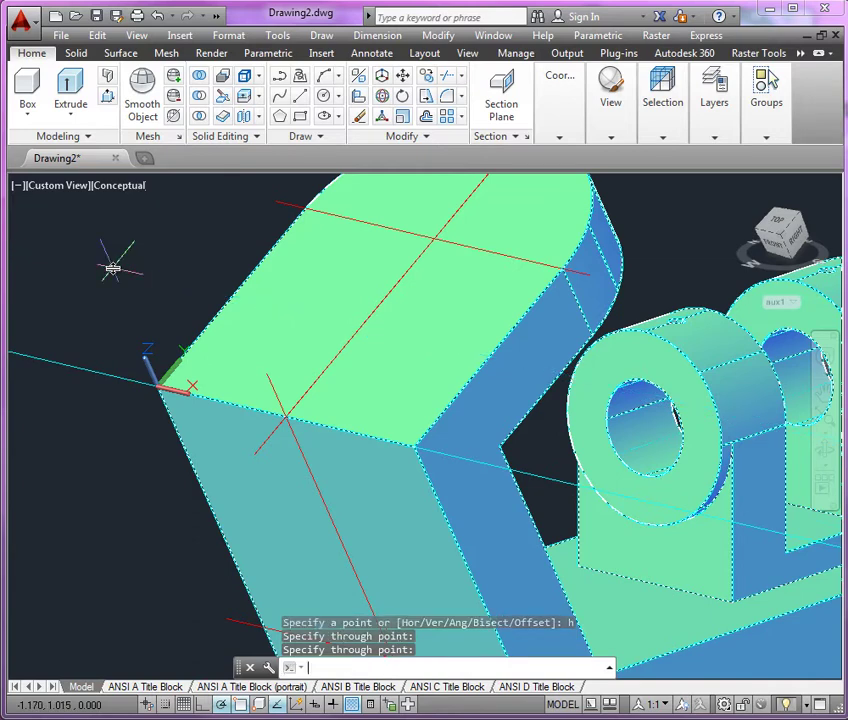
Step: Offset the horizontal construction line 0.25 upward
type("o")
key("Return")
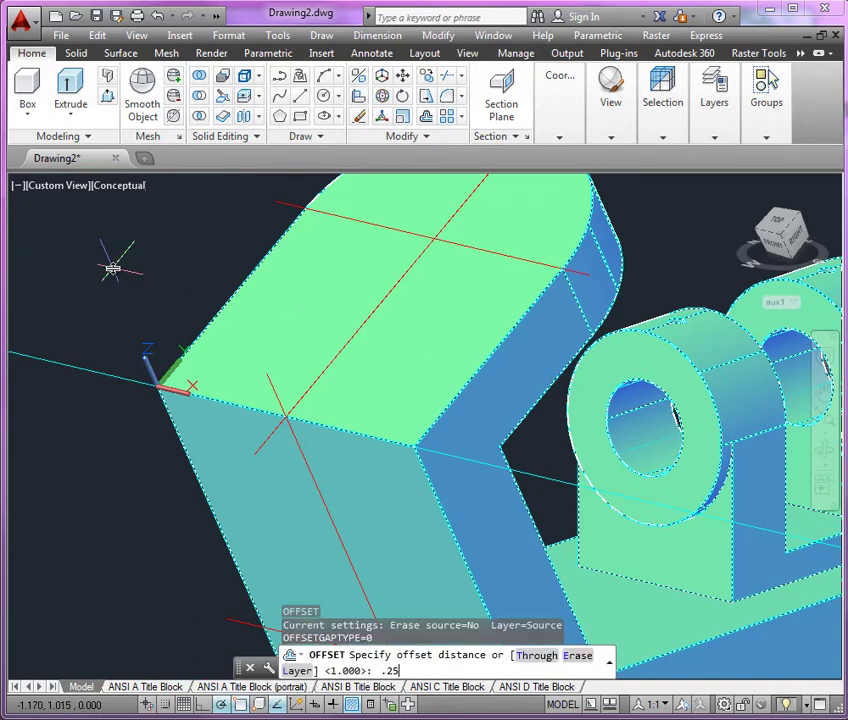
type(".250")
key("Return")
left_click(95, 372)
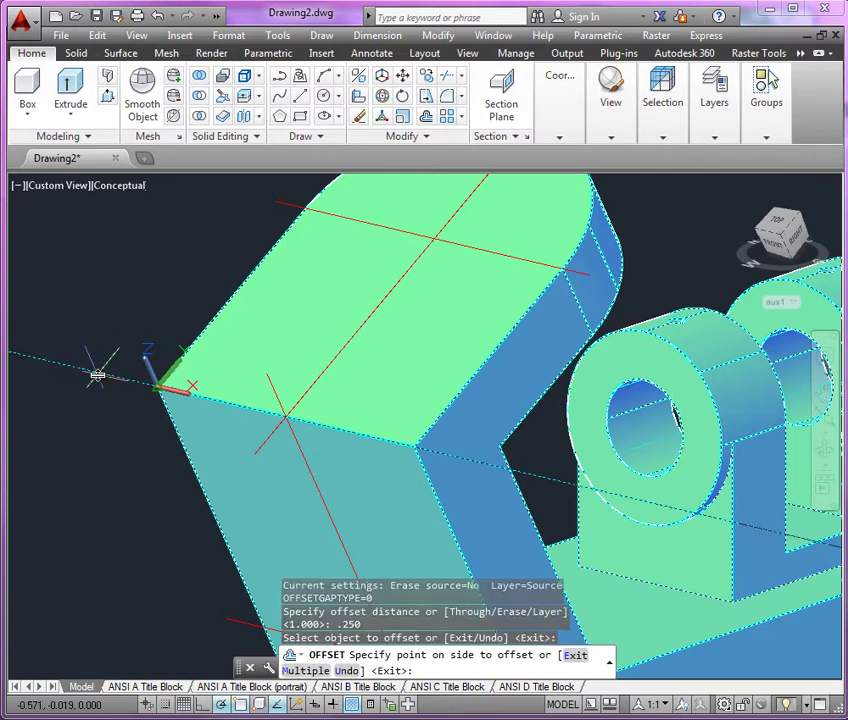
left_click(148, 330)
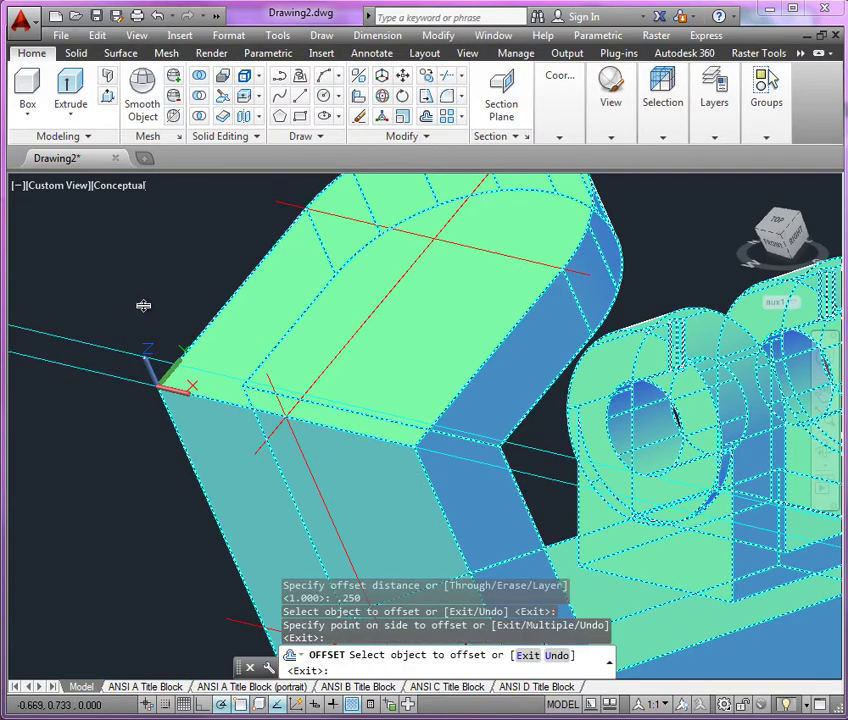
key("Return")
key("Return")
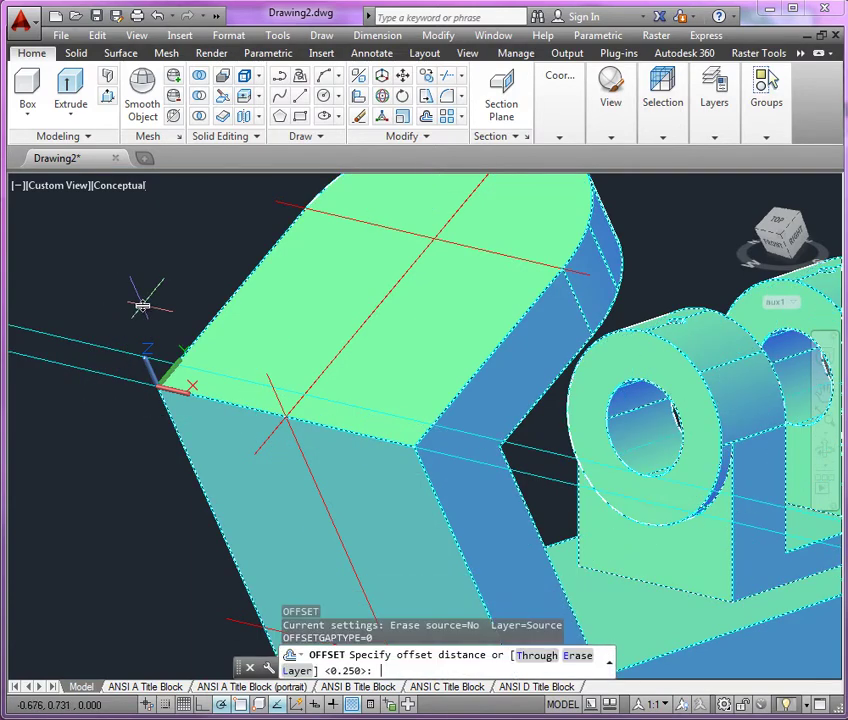
type("v")
key("Return")
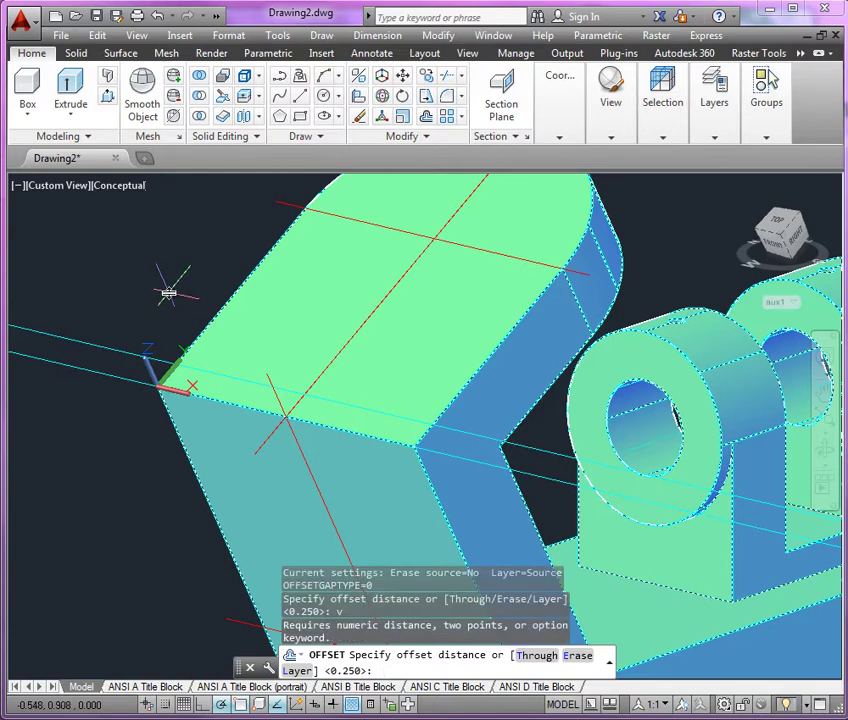
key("Escape")
Step: Draw a vertical construction line through the box corner
type("xl")
key("Return")
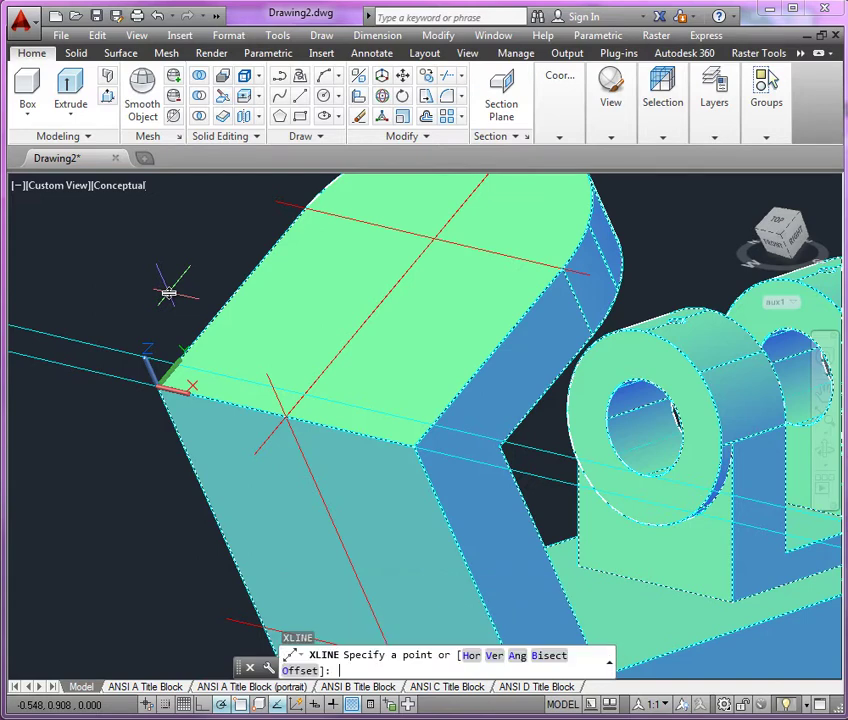
key("Return")
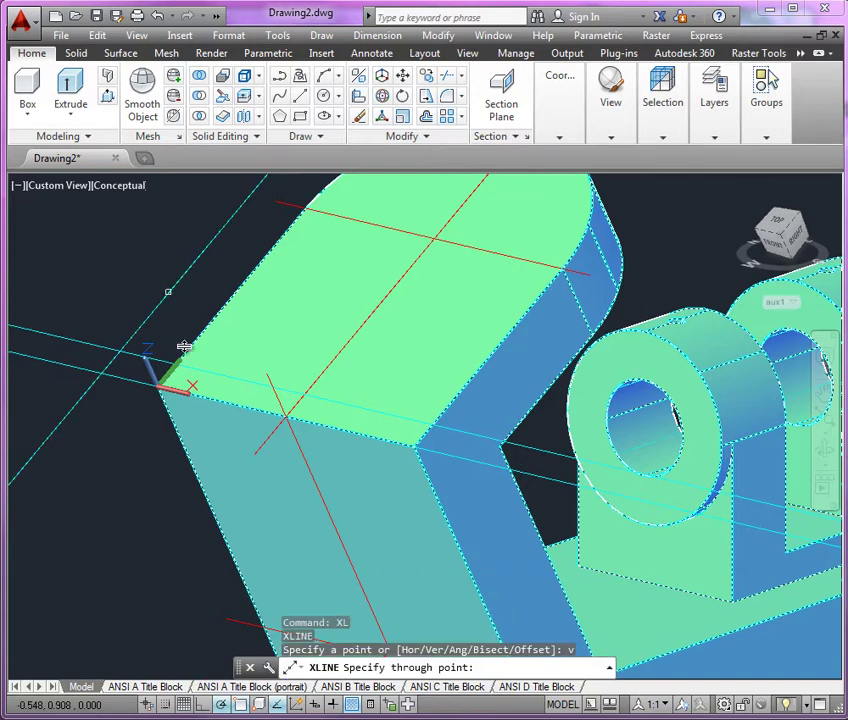
left_click(416, 448)
key("Return")
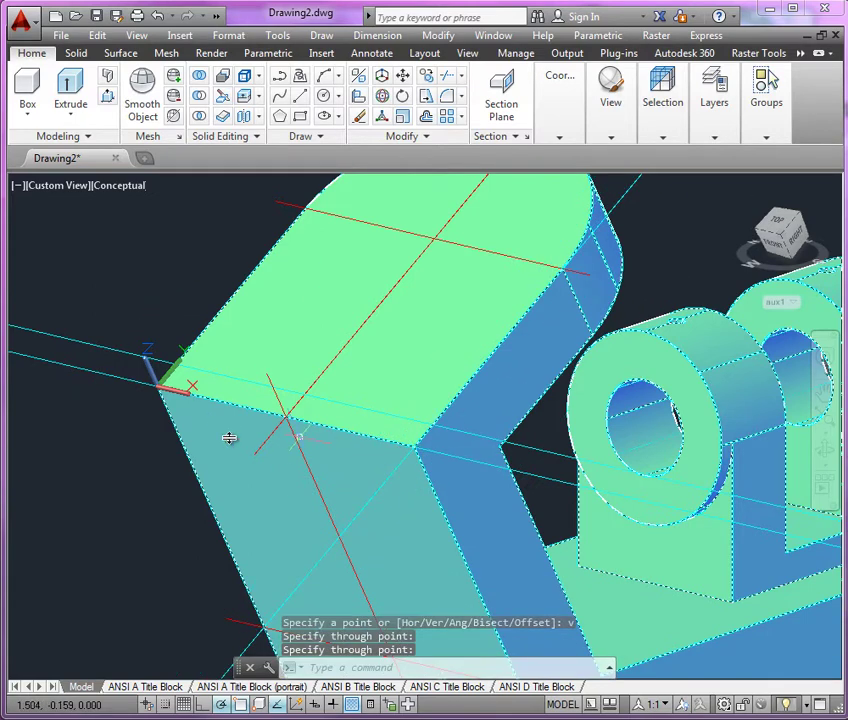
Step: Offset the vertical construction line by 0.437
type("o")
key("Return")
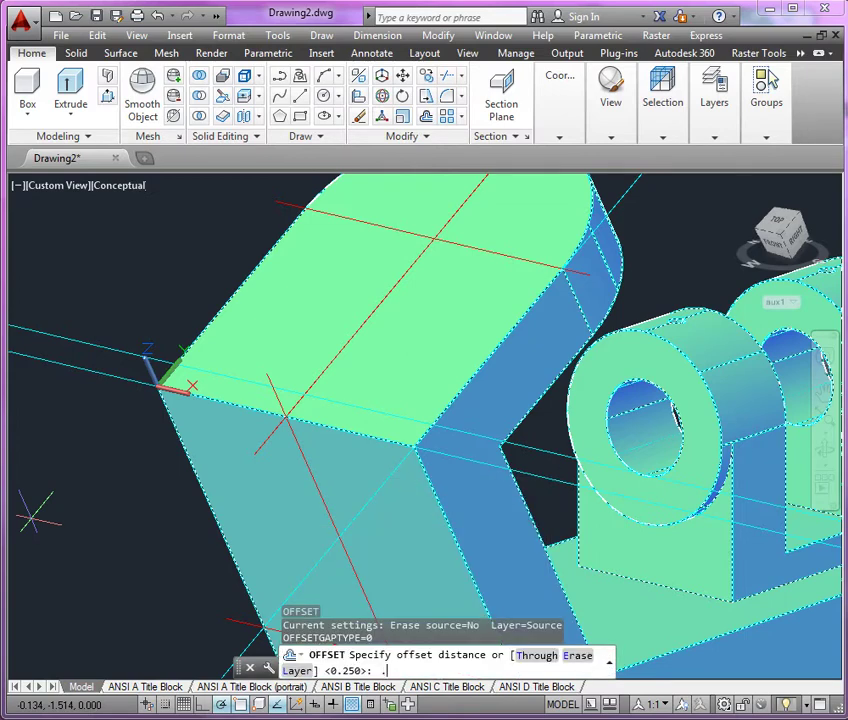
type(".437")
key("Return")
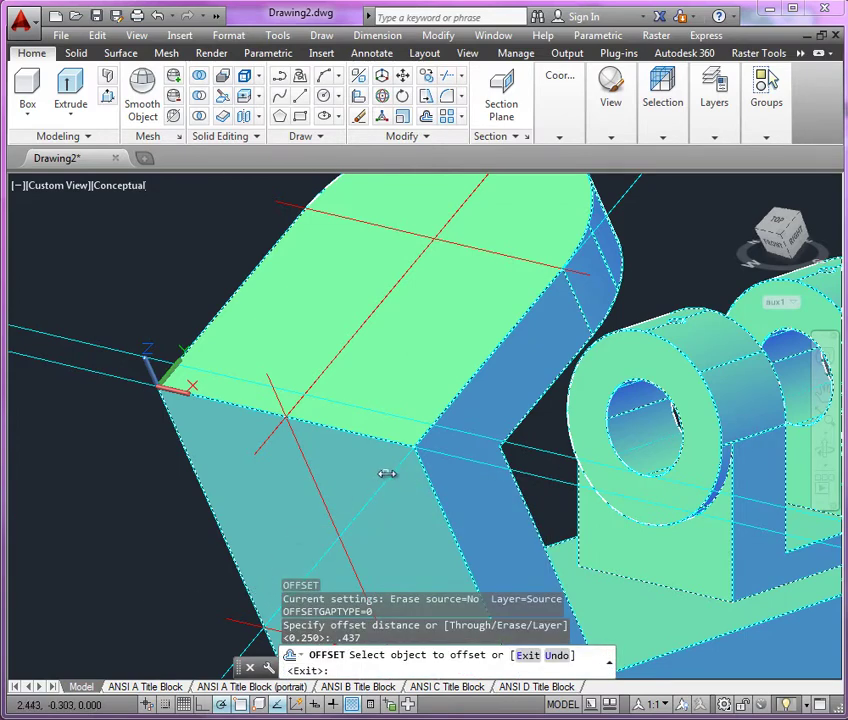
left_click(354, 463)
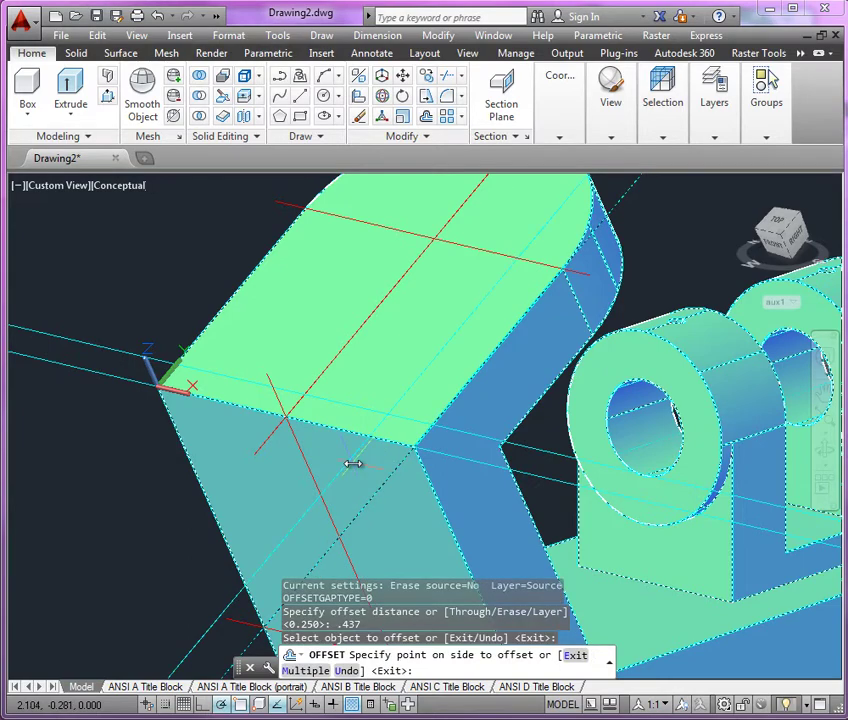
left_click(352, 461)
key("Return")
middle_click_drag(411, 390, 414, 467)
scroll(414, 467, "up", 3)
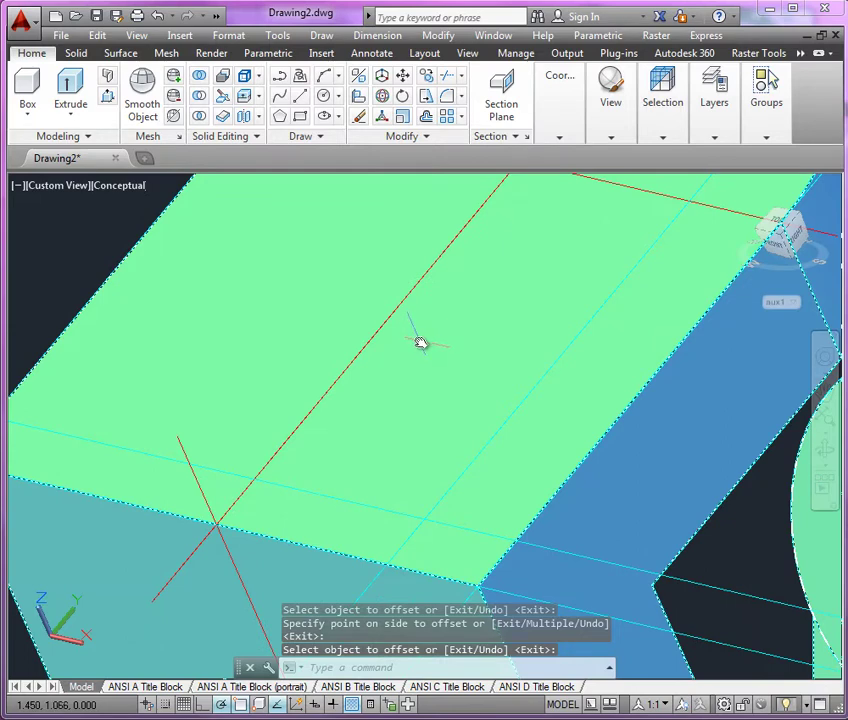
scroll(420, 343, "down", 3)
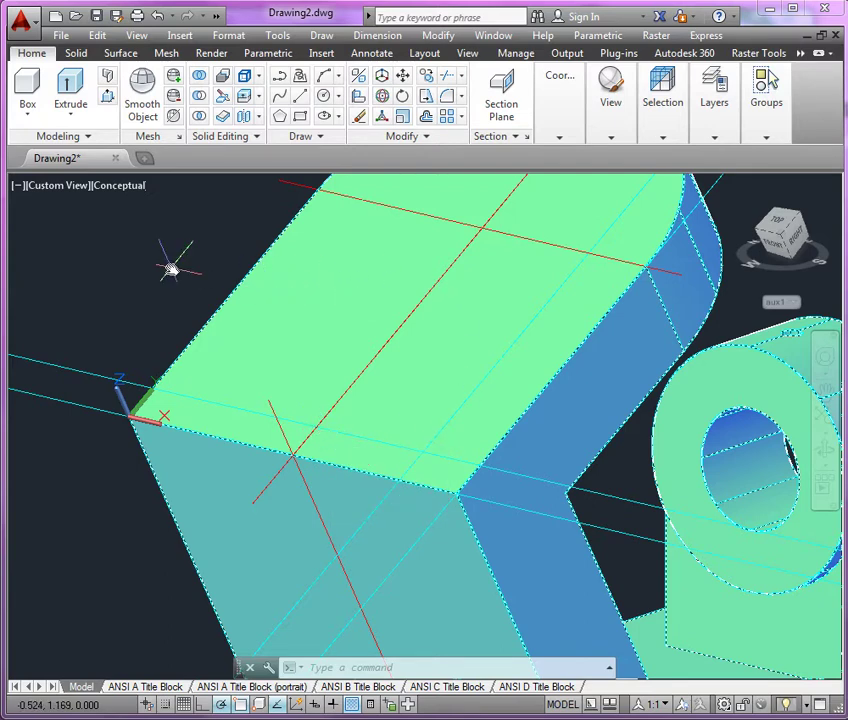
Step: Trace a three-point polyline through the construction-line intersections along the aux1 face edge
type("pl")
key("Return")
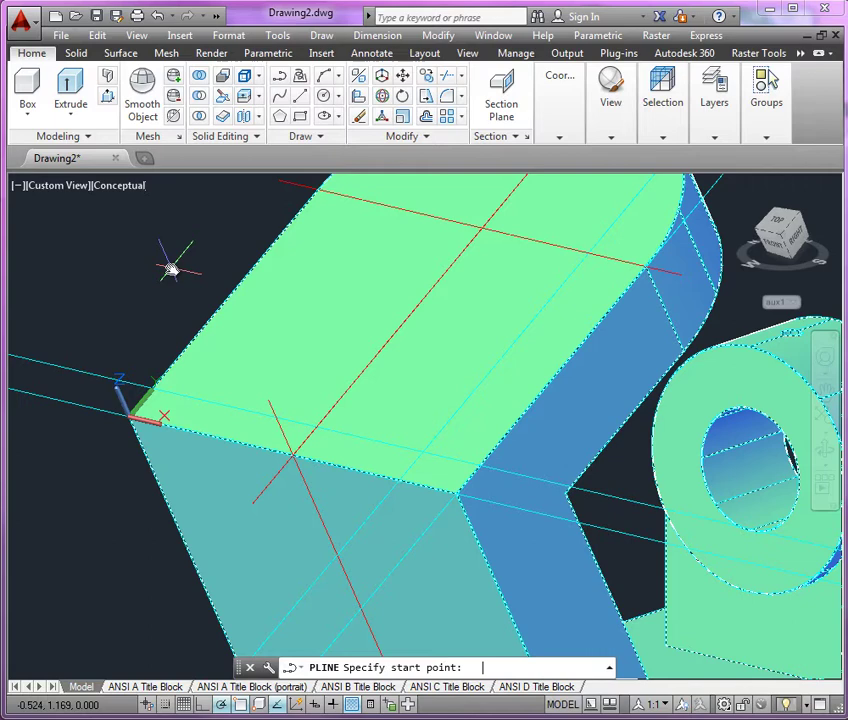
left_click(400, 482)
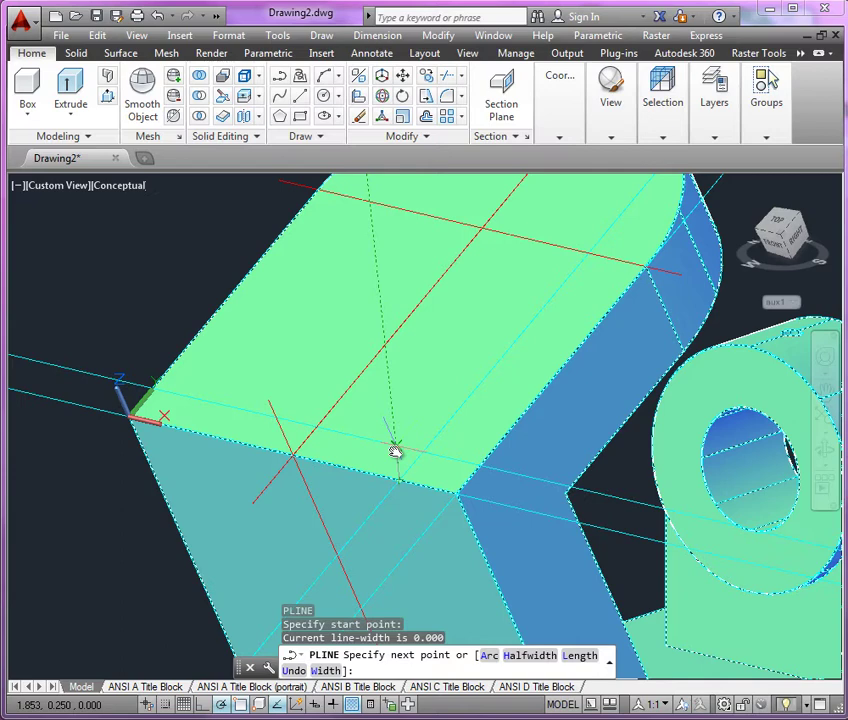
scroll(397, 452, "up", 2)
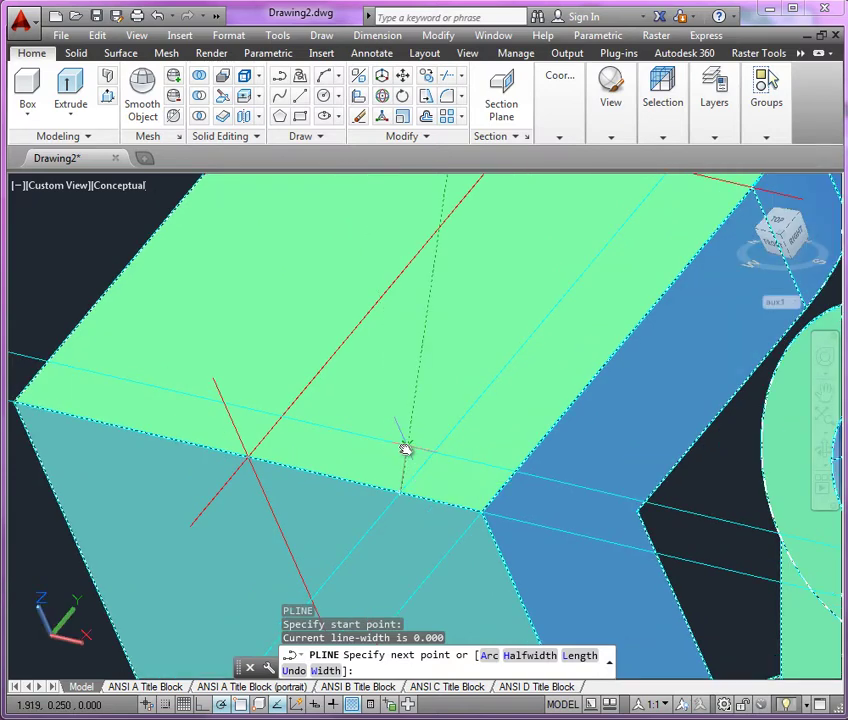
left_click(406, 447)
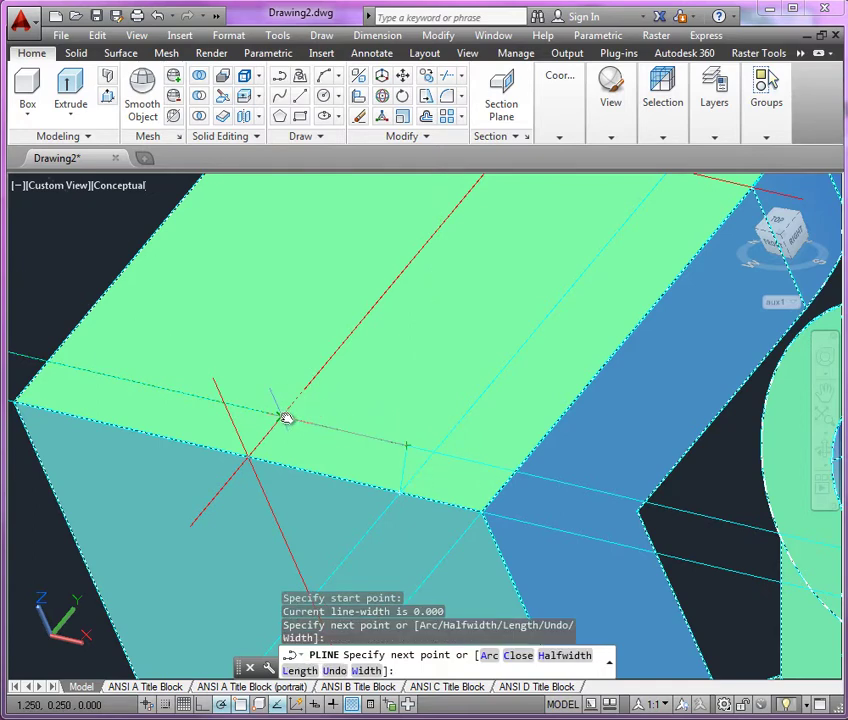
left_click(286, 418)
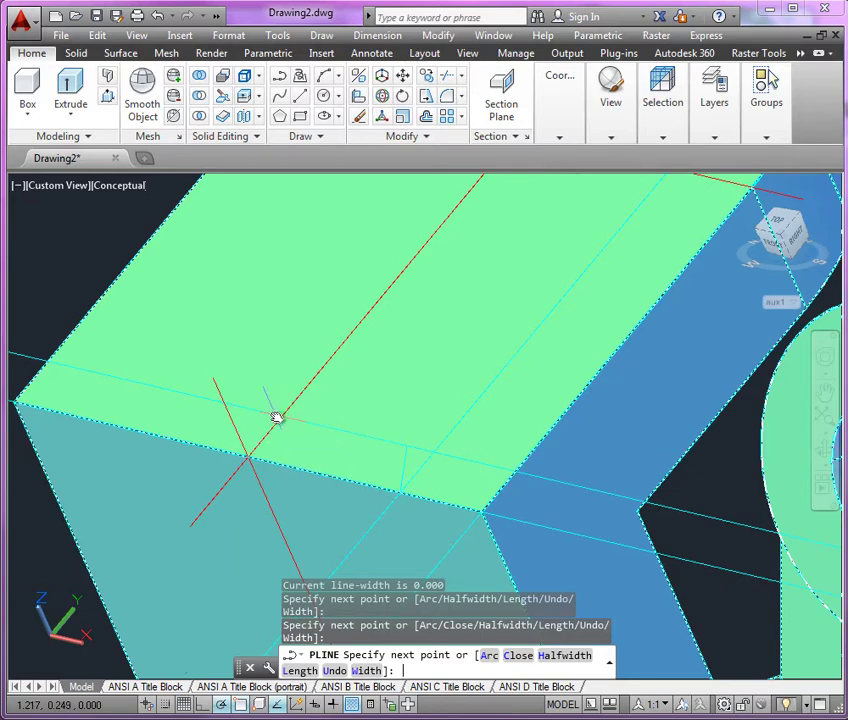
key("Return")
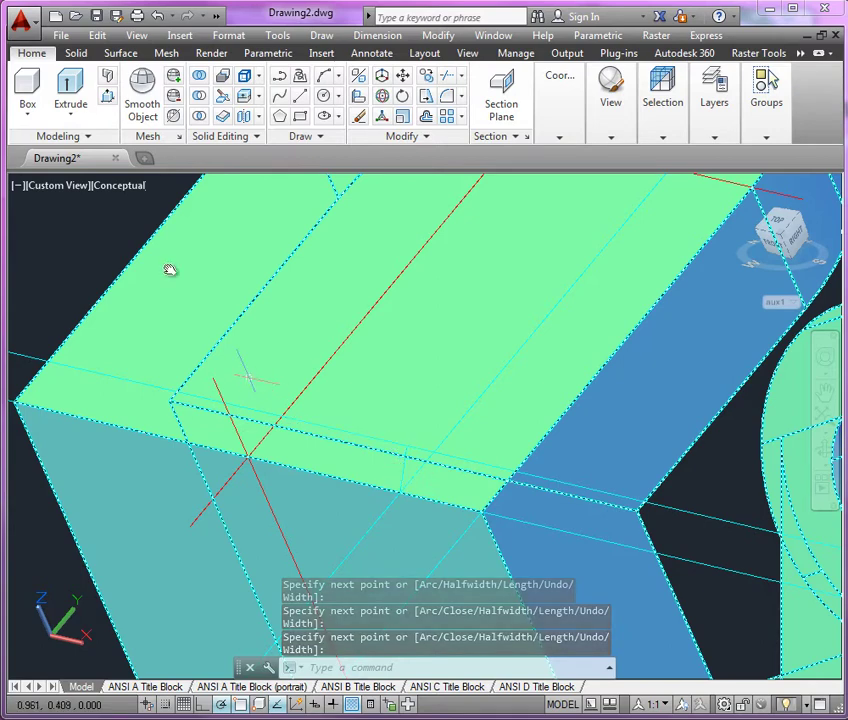
scroll(159, 296, "down", 3)
key("Escape")
key("Escape")
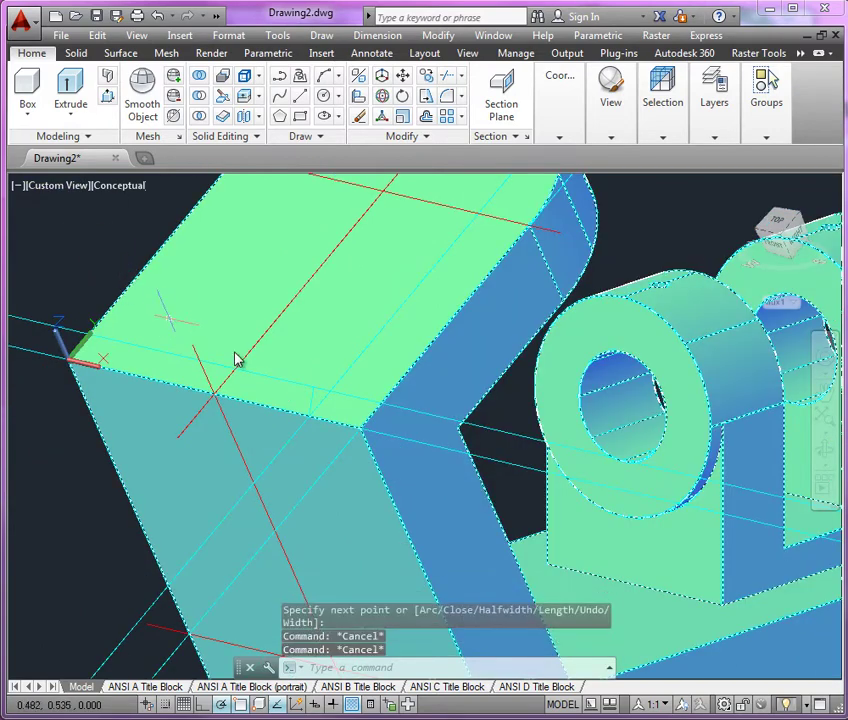
Step: Mirror the polyline across a two-point axis, keeping the original
type("mi")
key("Return")
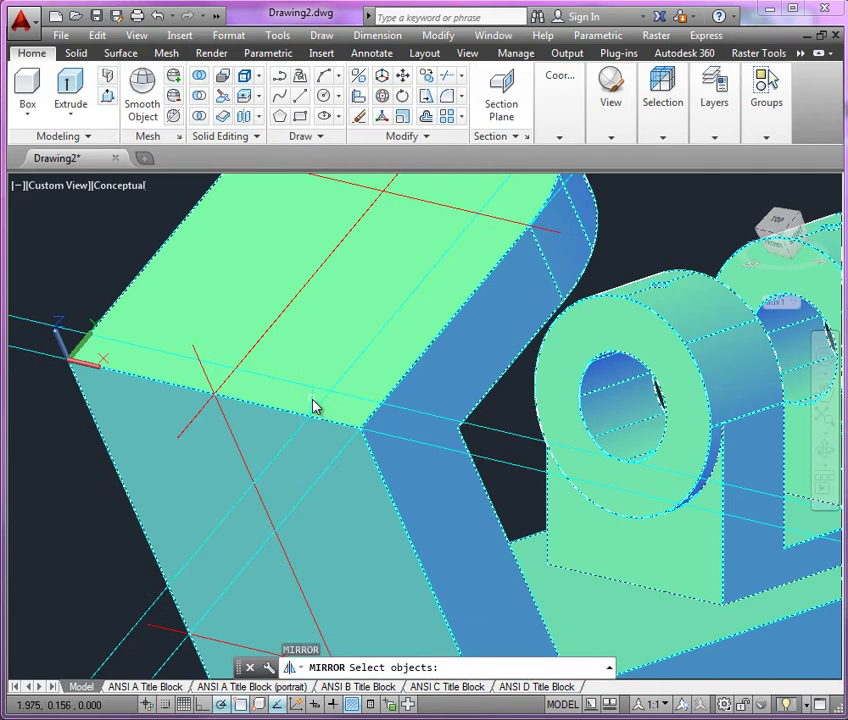
left_click(314, 404)
key("Return")
left_click(242, 372)
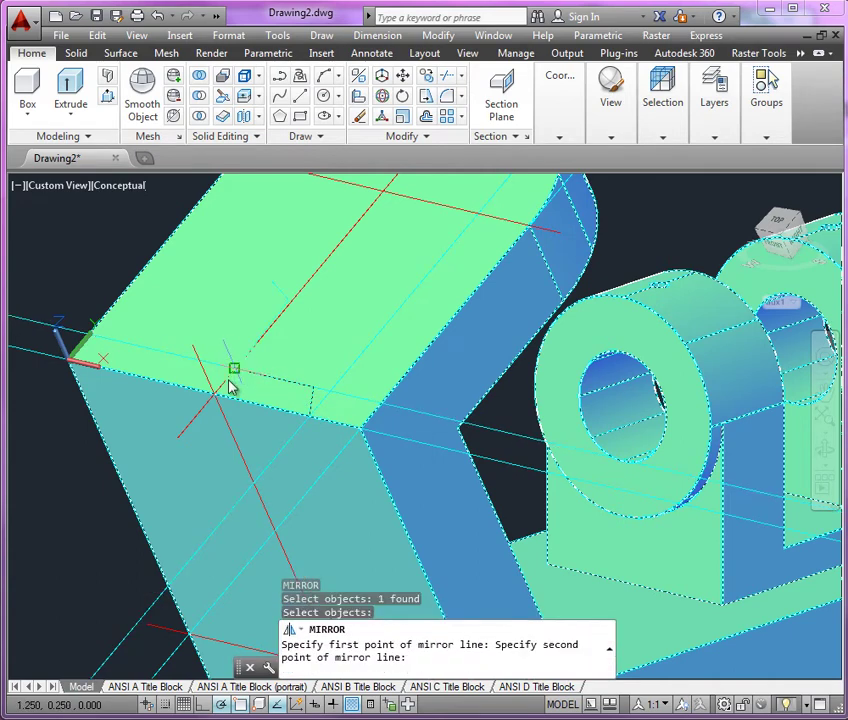
left_click(179, 443)
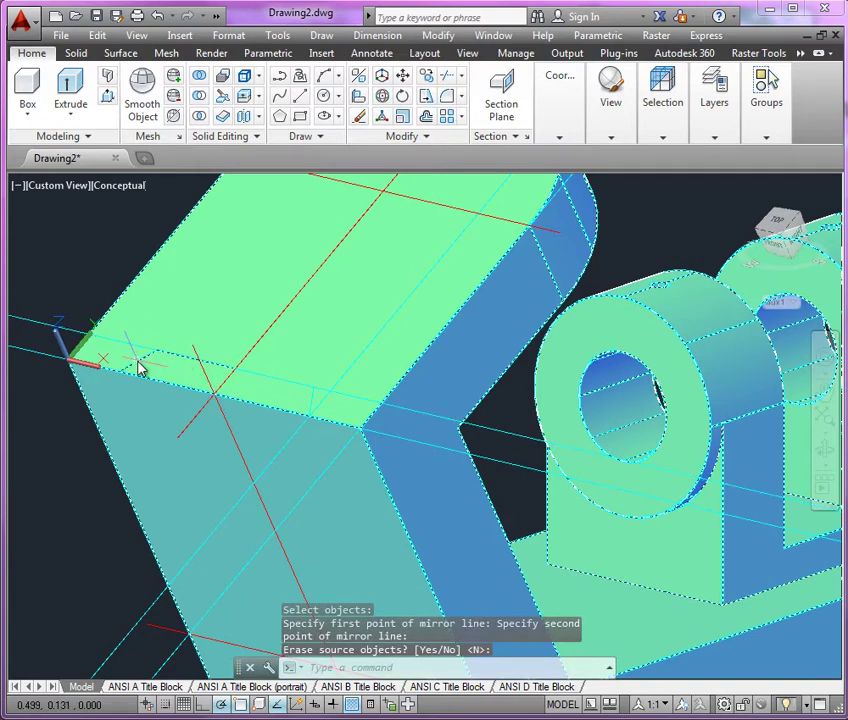
scroll(144, 370, "up", 4)
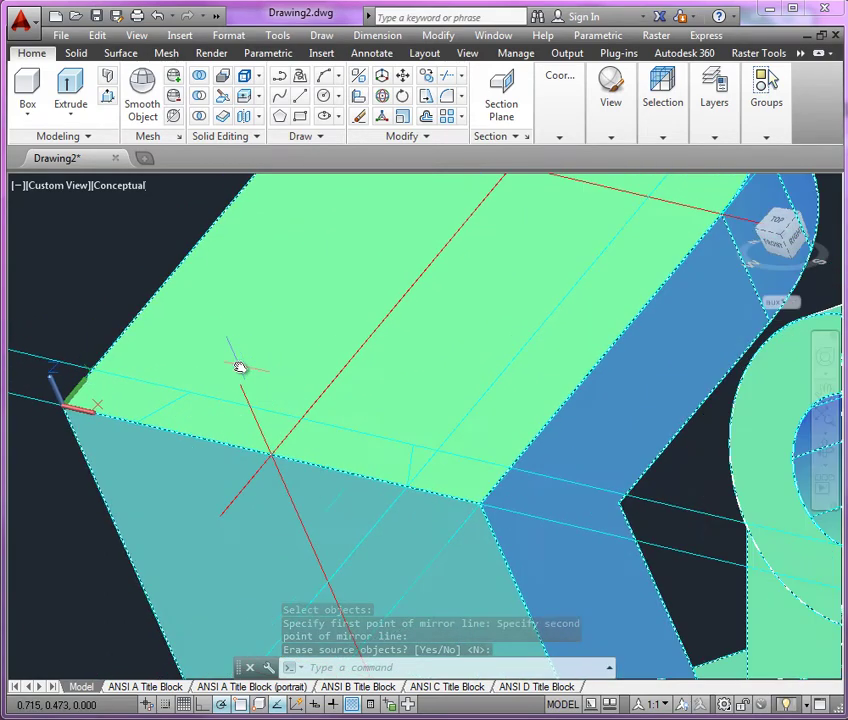
key("Return")
scroll(226, 364, "up", 2)
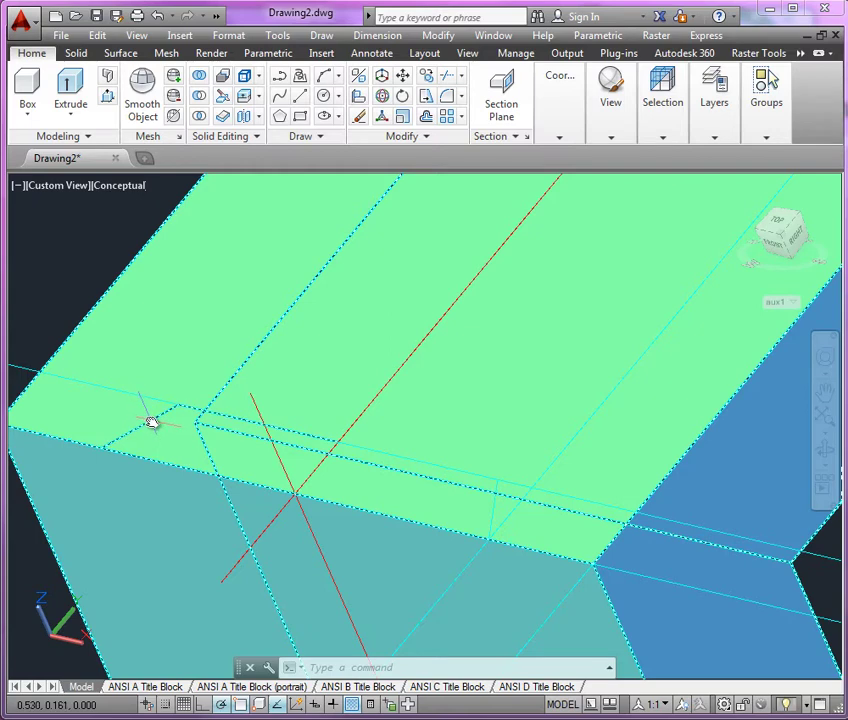
Step: Draw a line from the edge corner to the angled face's edge
type("l")
key("Return")
left_click(101, 450)
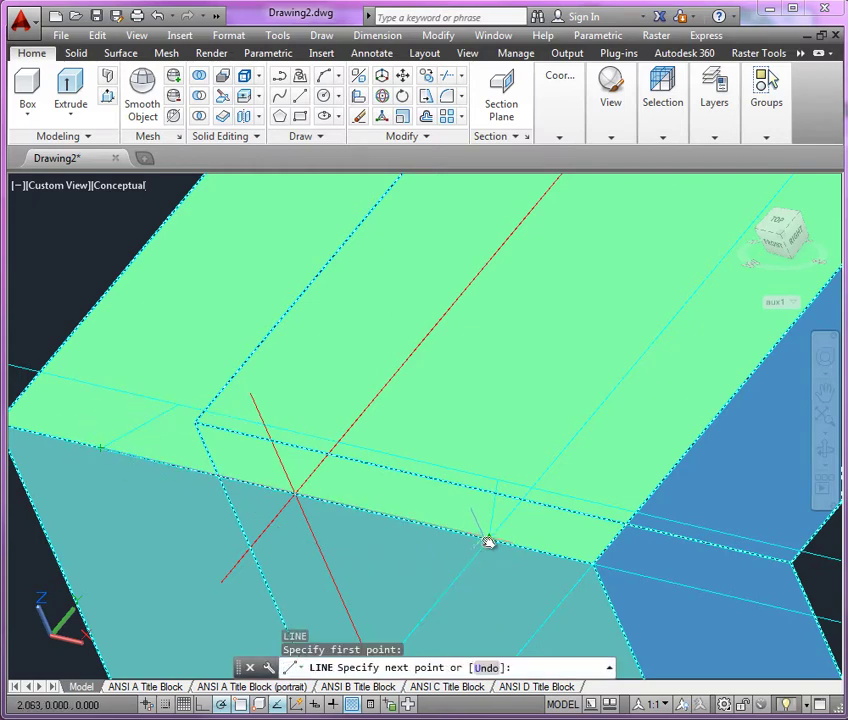
left_click(405, 485)
key("Return")
scroll(447, 500, "down", 3)
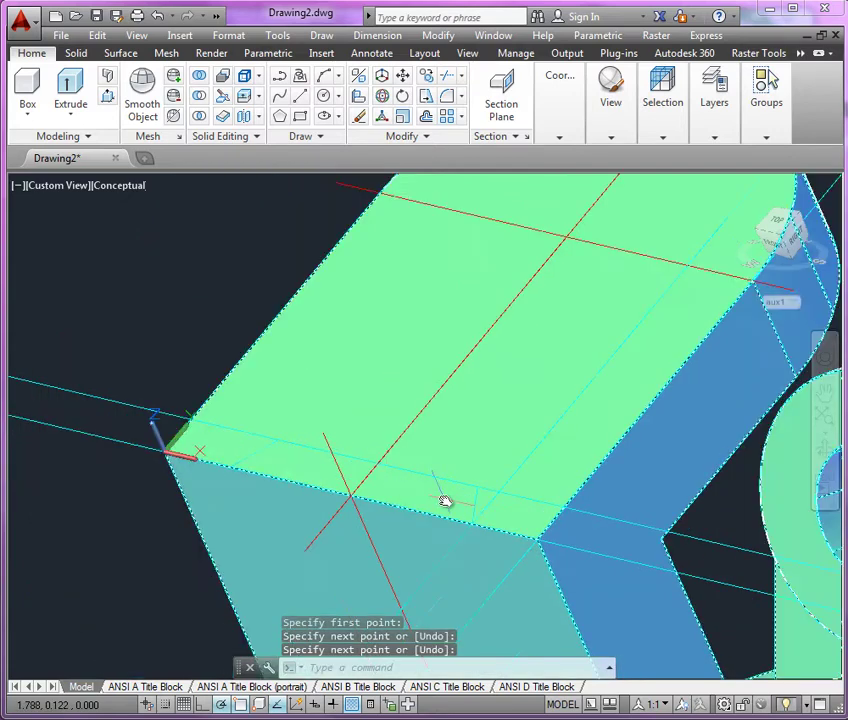
Step: Erase the two stray lines near the UCS corner with a crossing window
left_click(160, 312)
left_click(58, 440)
key("Delete")
scroll(180, 331, "down", 3)
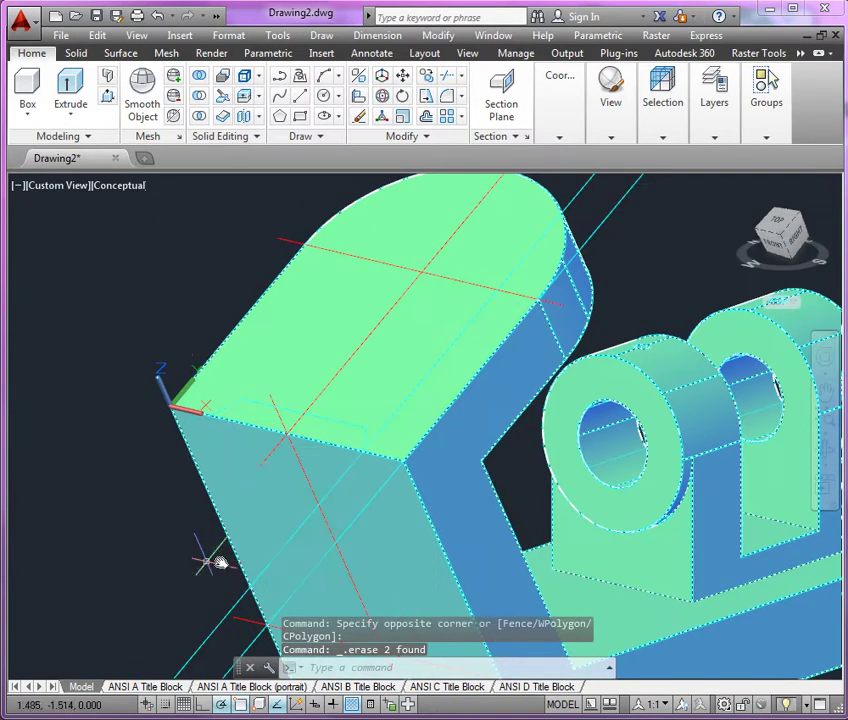
scroll(185, 543, "down", 2)
Step: Put all the bracket solids on the 3D layer
left_click(215, 630)
left_click(170, 632)
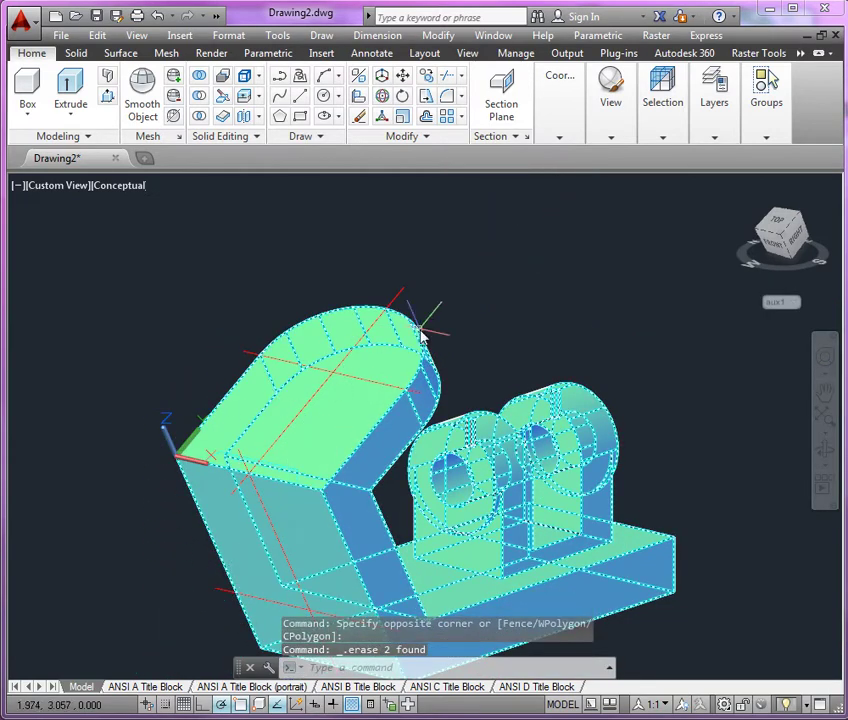
left_click(716, 110)
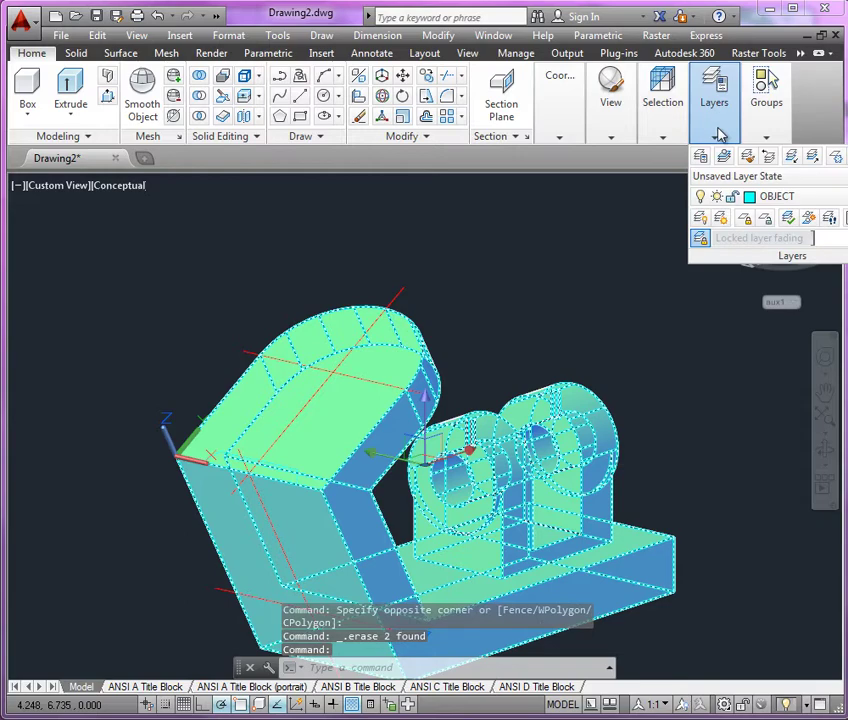
left_click(805, 197)
left_click(800, 258)
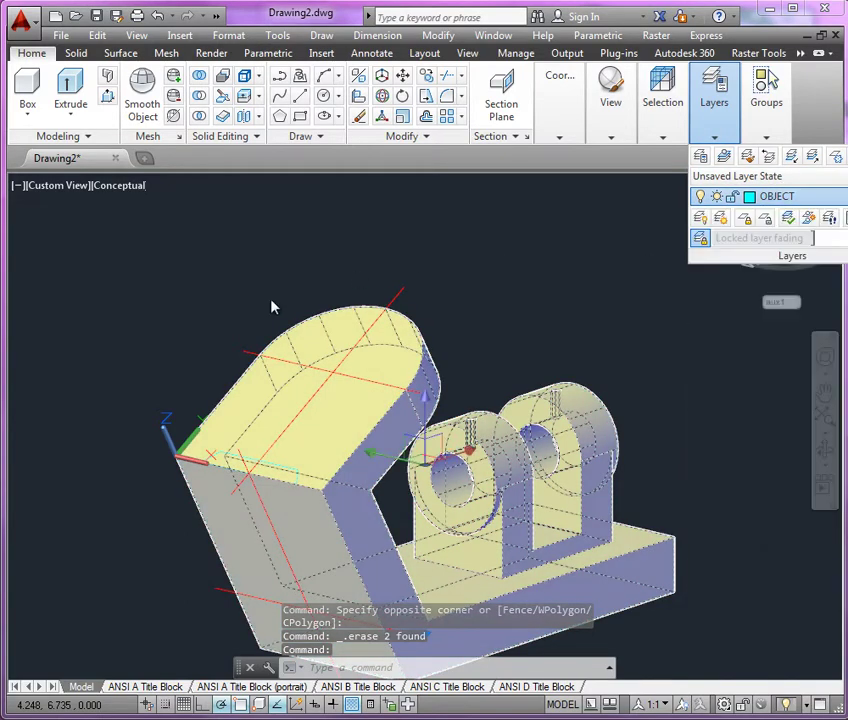
key("Escape")
Step: Make a region from the three cyan outline lines on the angled face
scroll(248, 507, "up", 5)
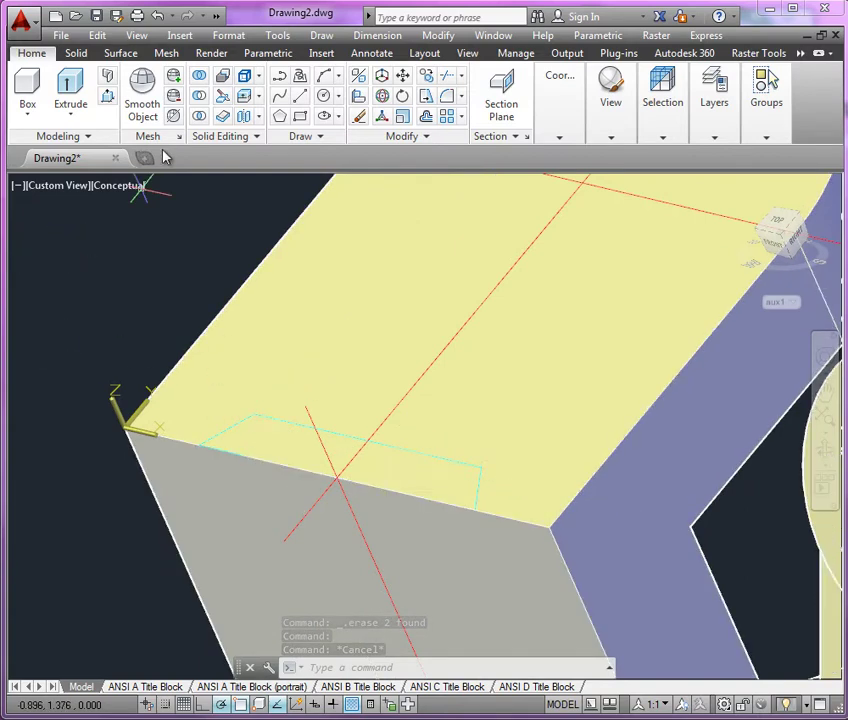
left_click(332, 139)
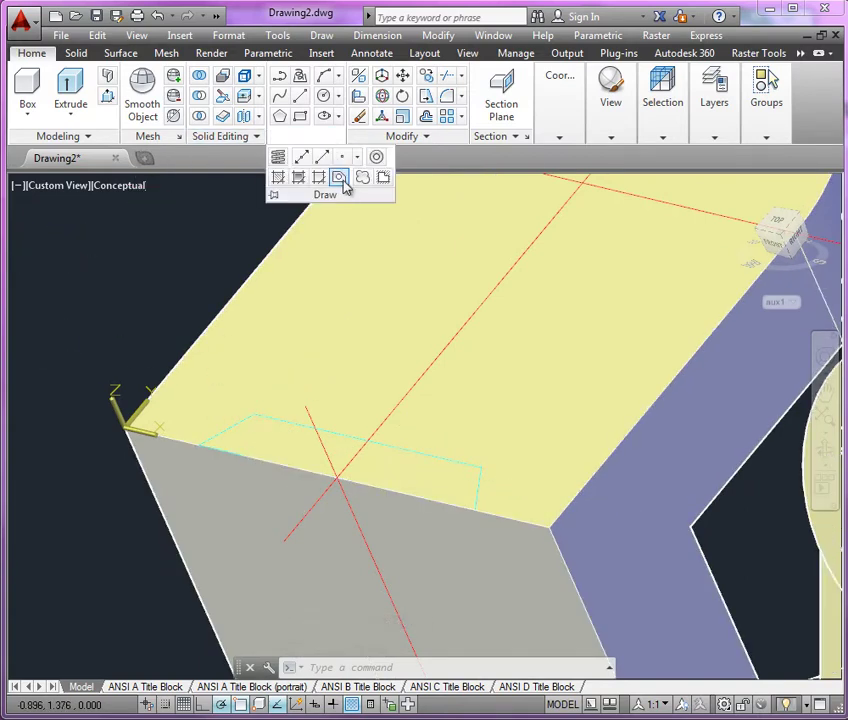
left_click(342, 180)
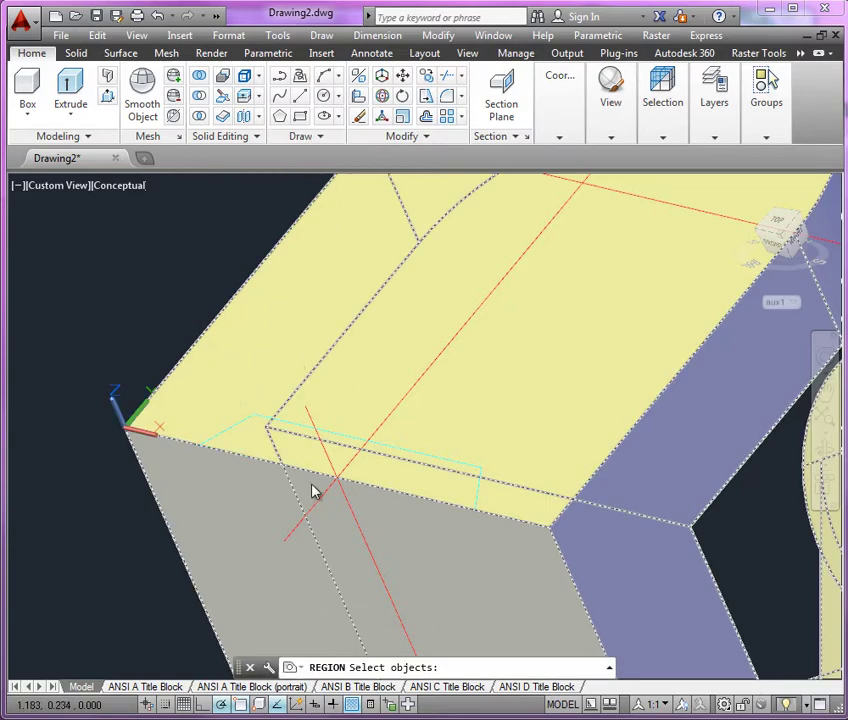
left_click(228, 435)
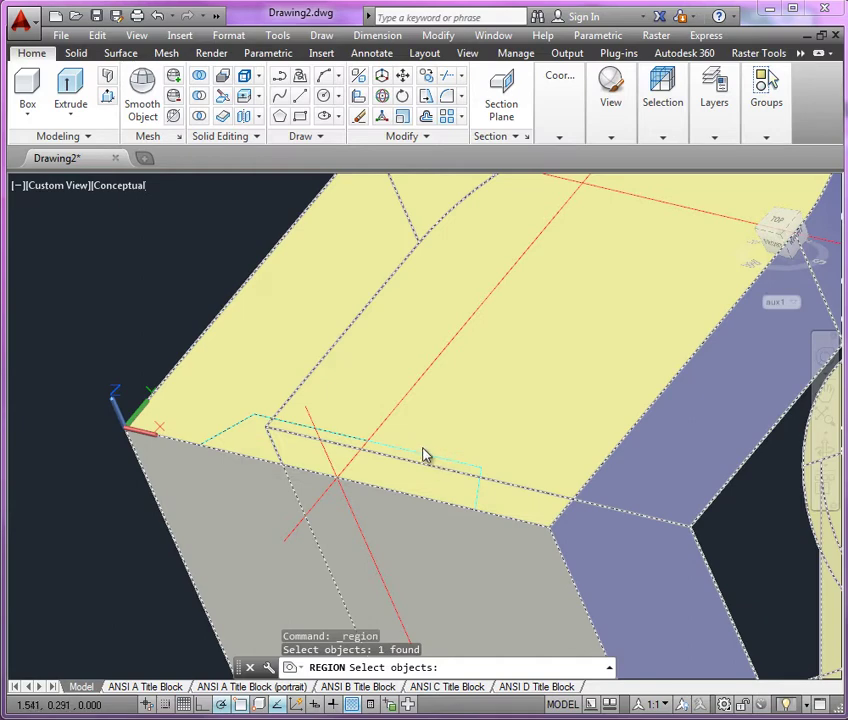
scroll(478, 510, "up", 3)
left_click(476, 500)
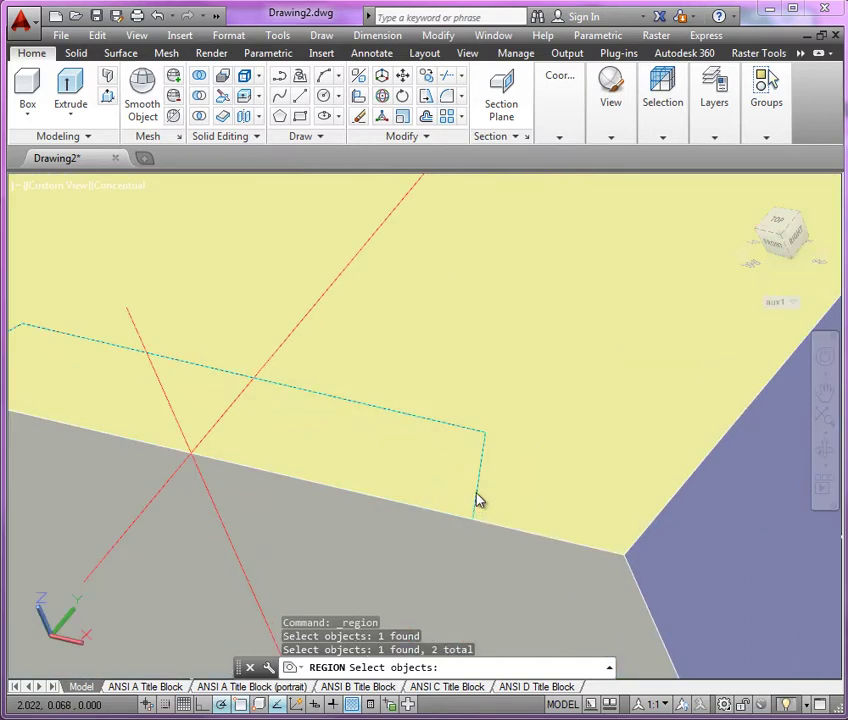
scroll(486, 483, "down", 3)
scroll(170, 428, "up", 2)
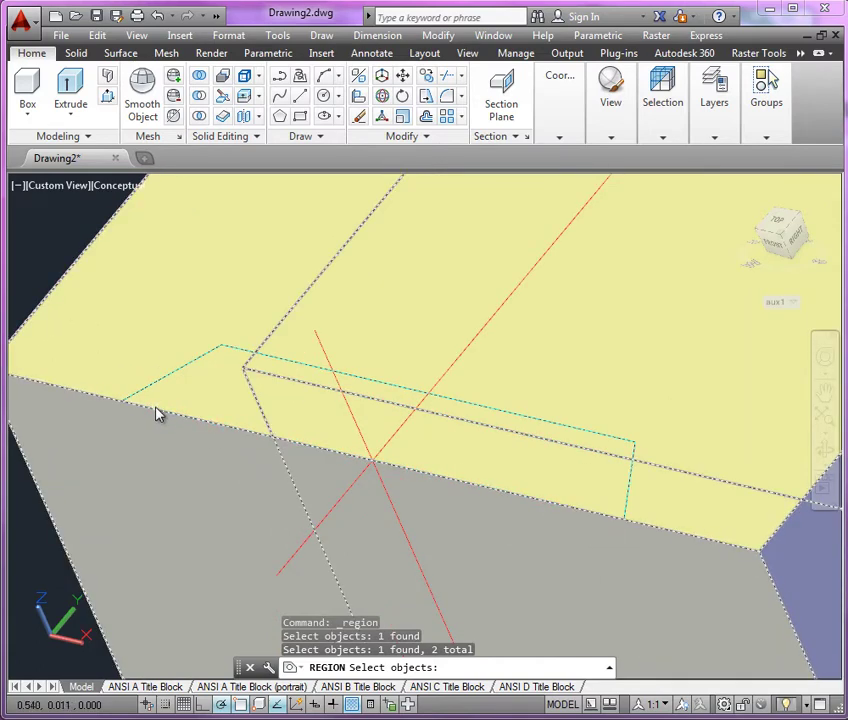
left_click(157, 414)
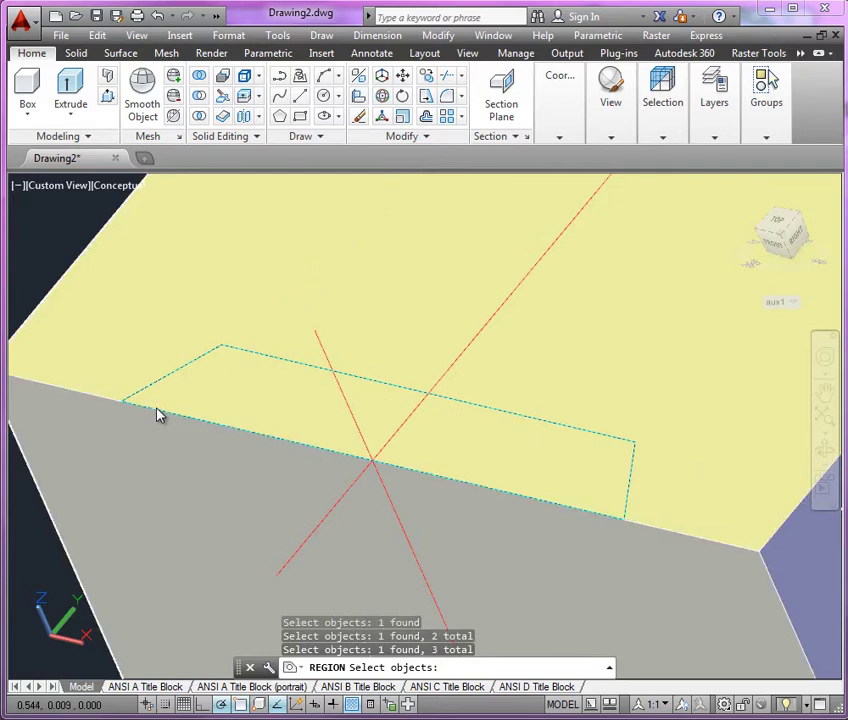
key("Return")
scroll(185, 285, "down", 3)
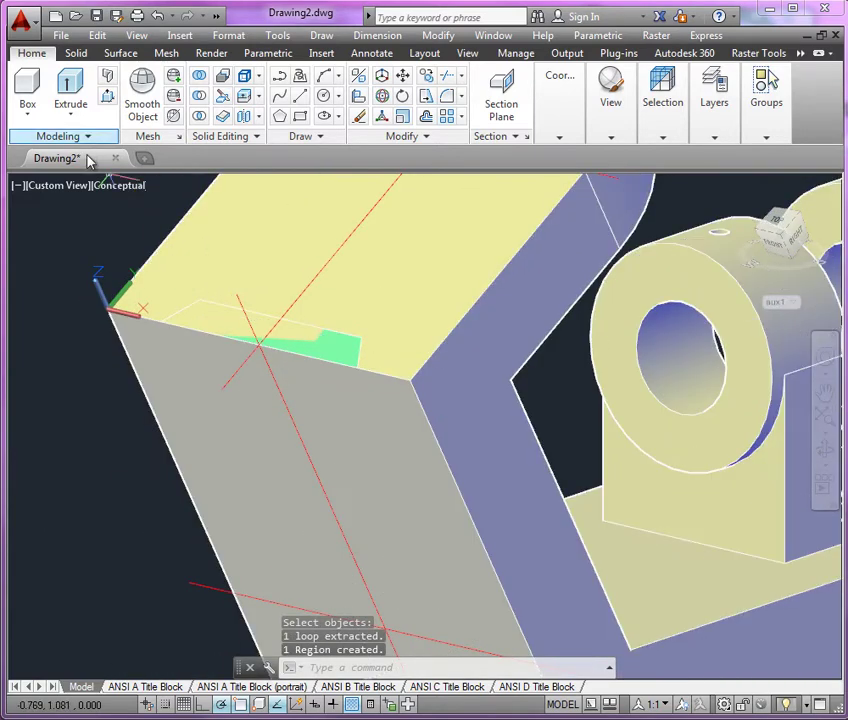
scroll(191, 280, "down", 2)
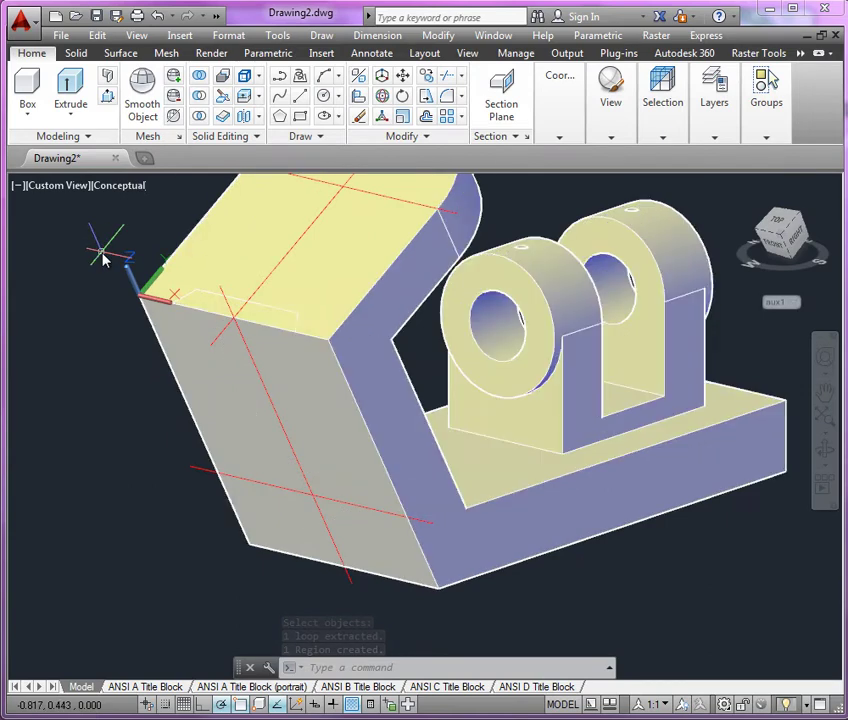
Step: Extrude the outline region through the angled plate into a cyan solid block
left_click(78, 97)
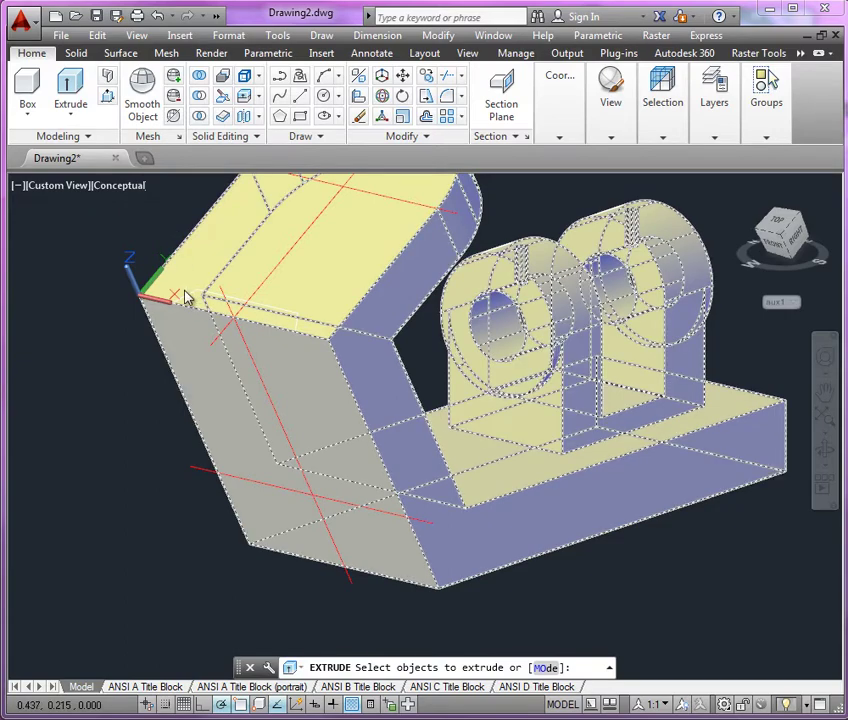
scroll(185, 295, "up", 3)
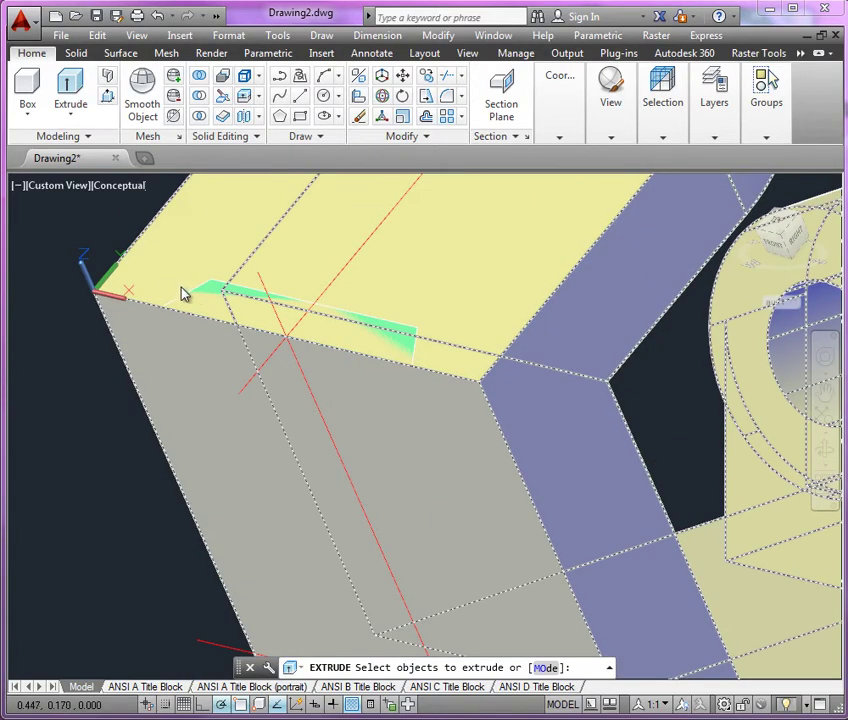
left_click(181, 303)
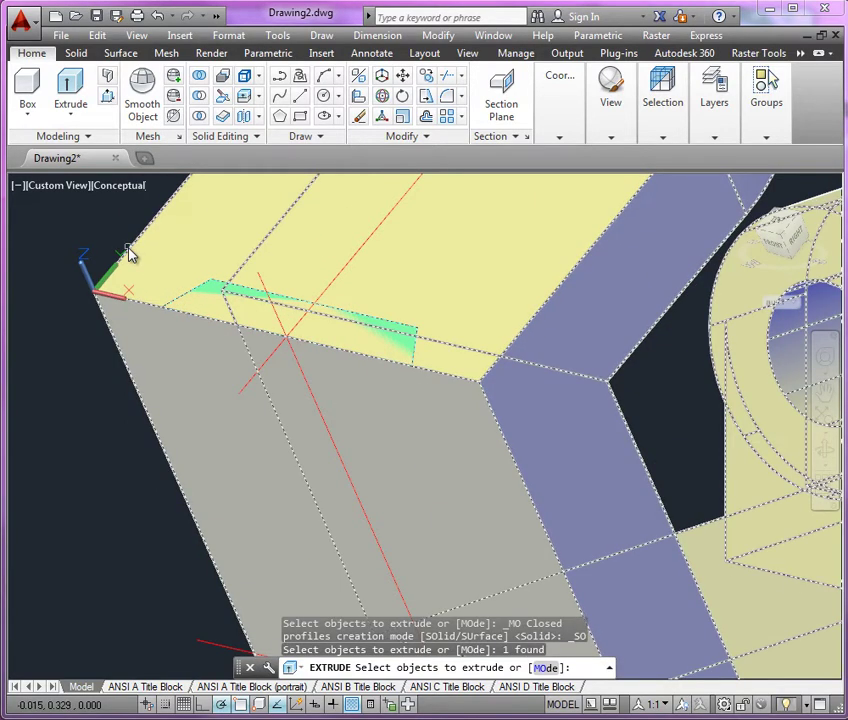
key("Return")
scroll(113, 222, "down", 4)
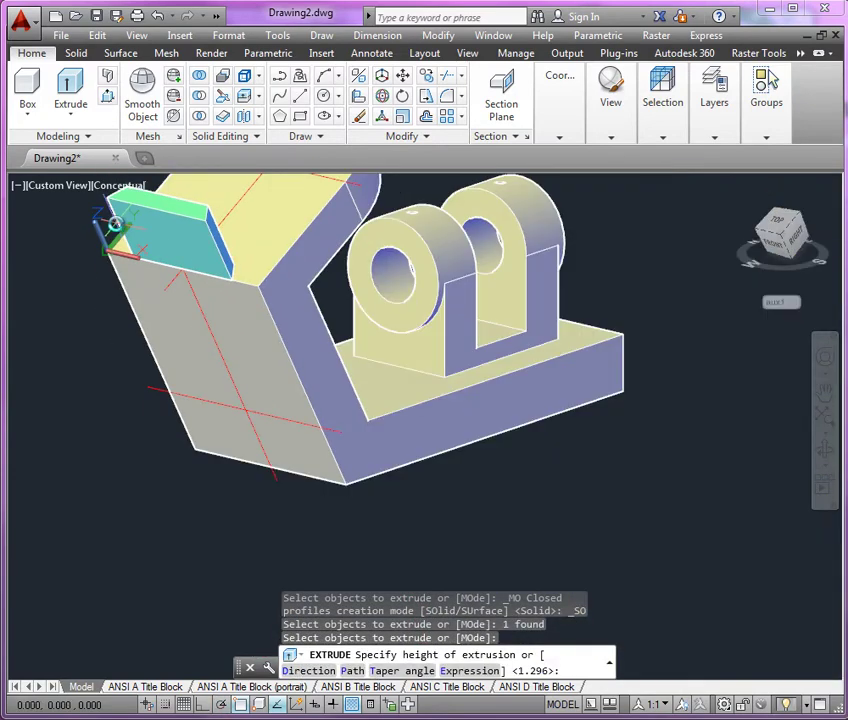
left_click(374, 516)
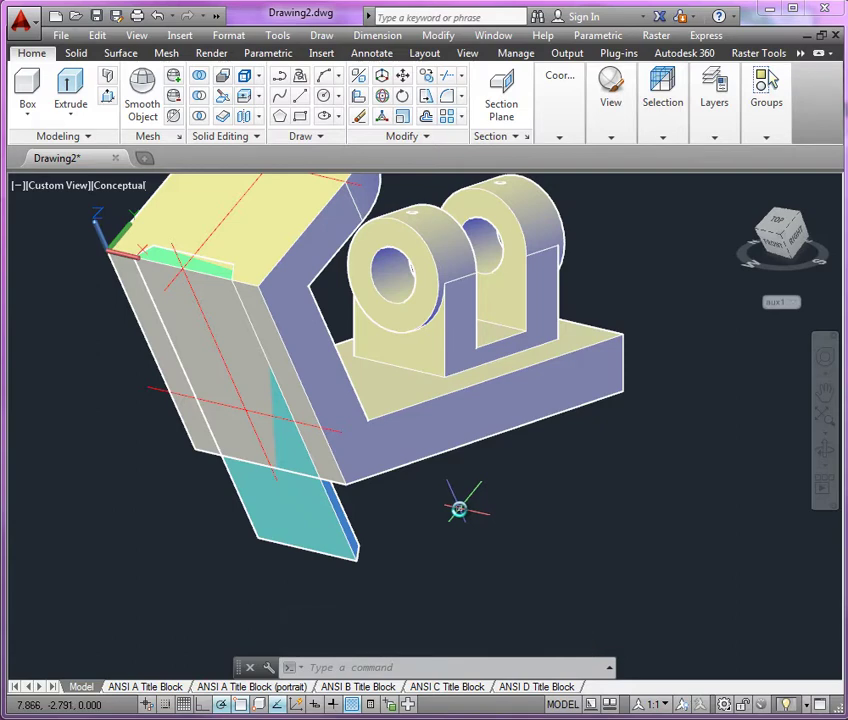
Step: Subtract the extruded block from the bracket, leaving a stepped notch in the angled plate
left_click(388, 271)
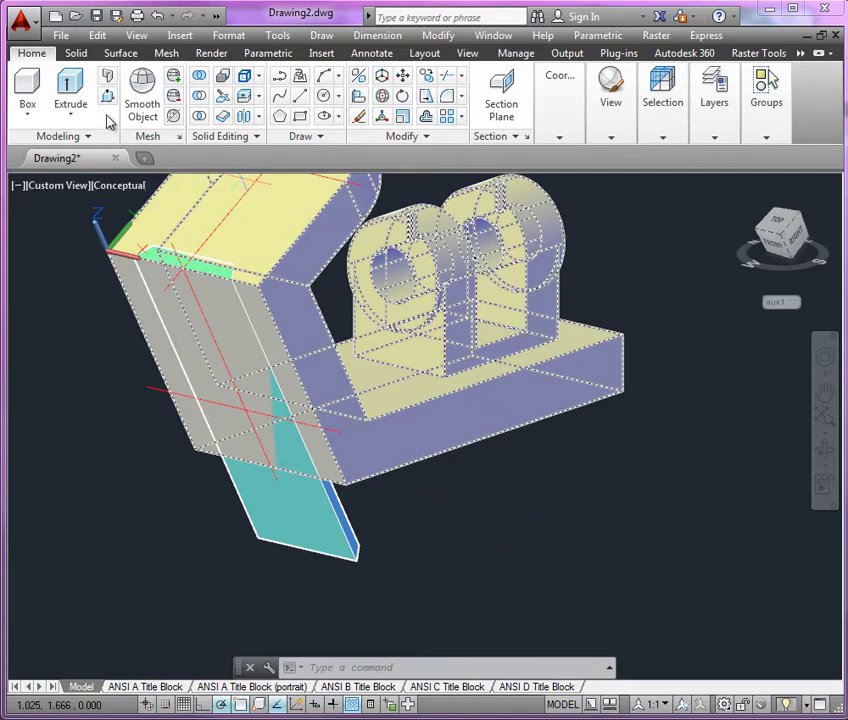
left_click(199, 95)
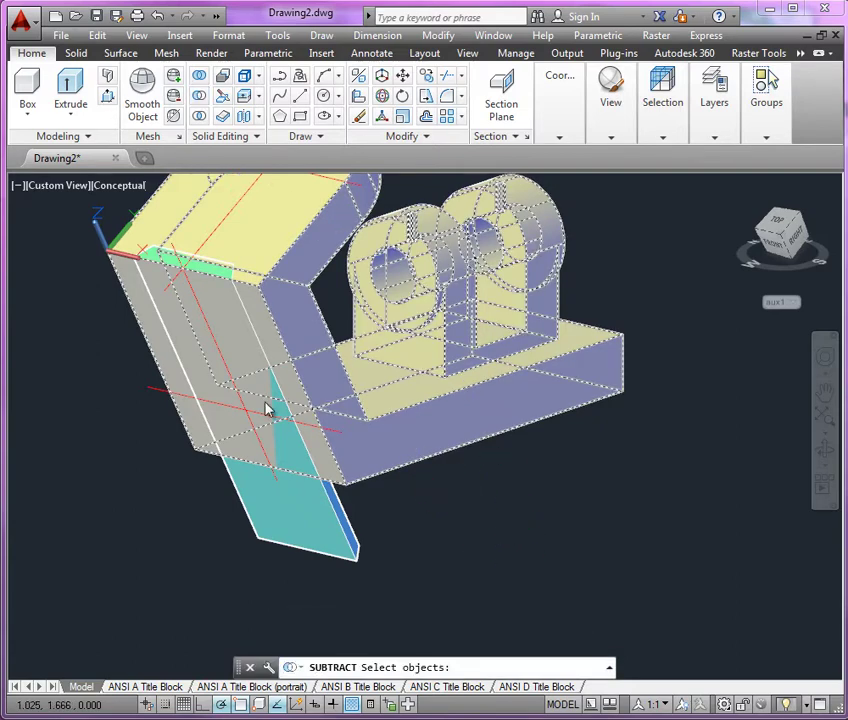
left_click(379, 483)
key("Return")
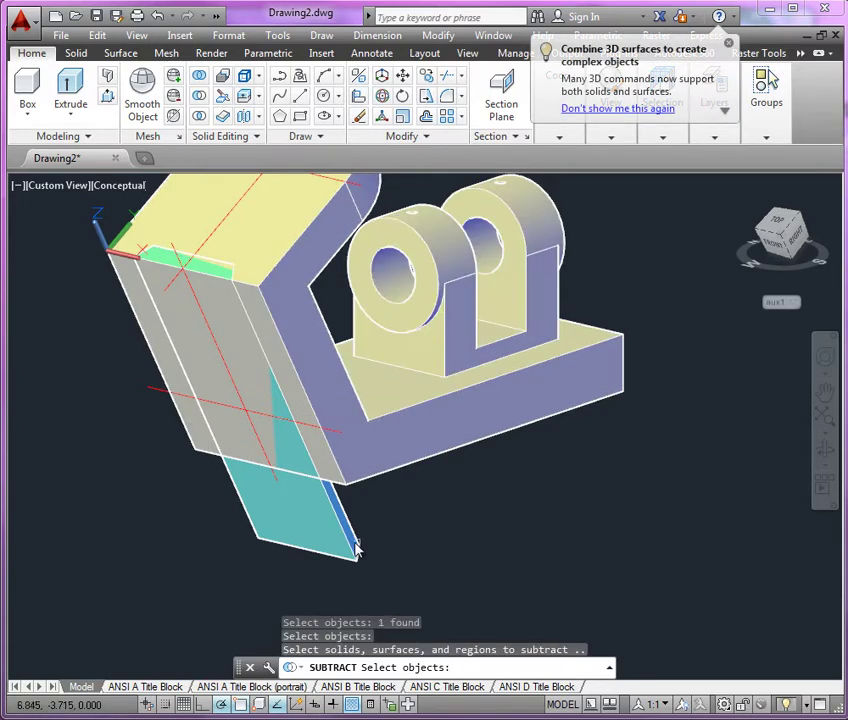
left_click(357, 548)
key("Return")
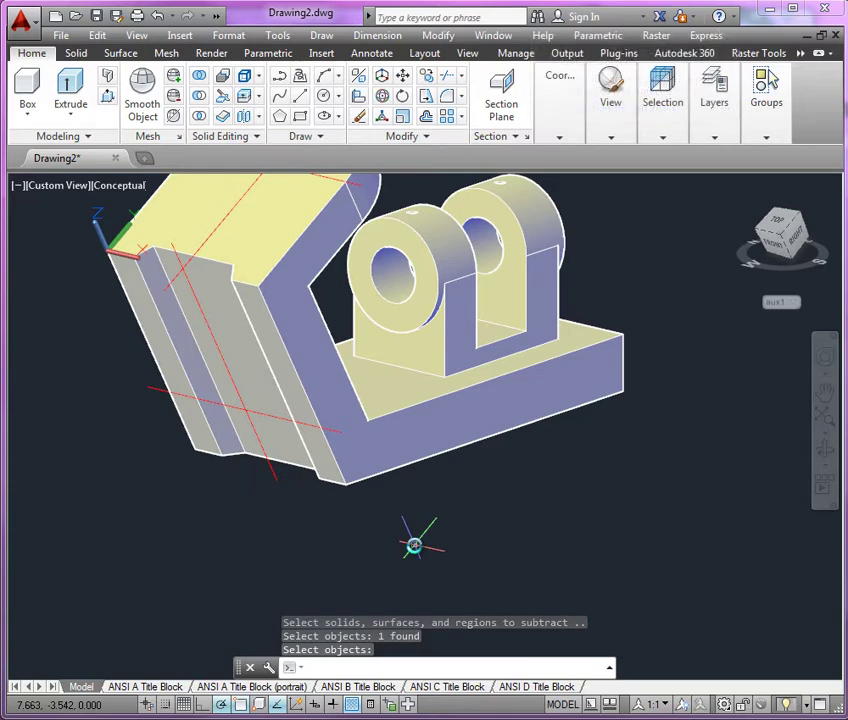
scroll(515, 549, "down", 4)
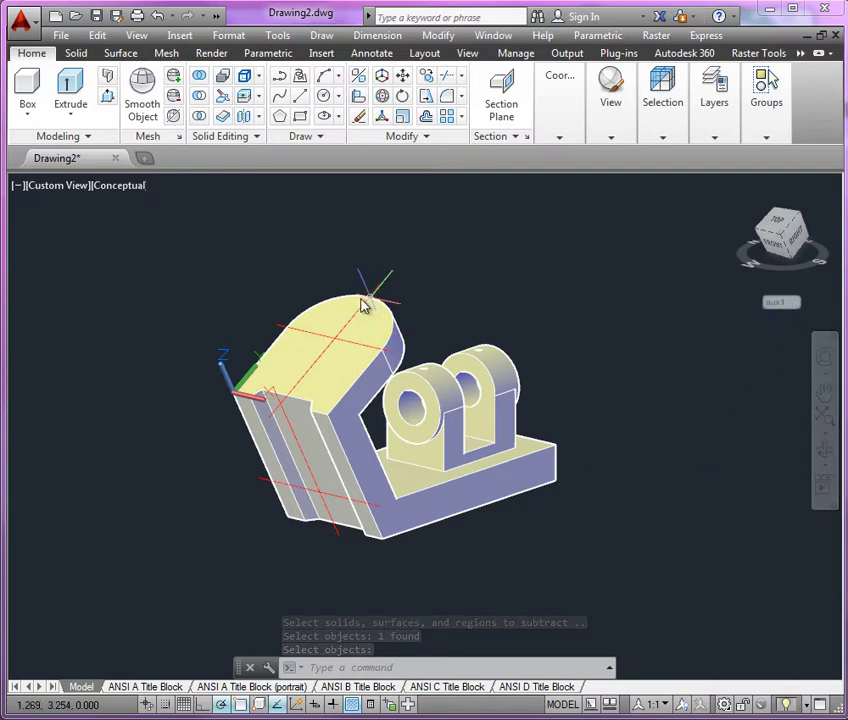
left_click(337, 331)
key("Return")
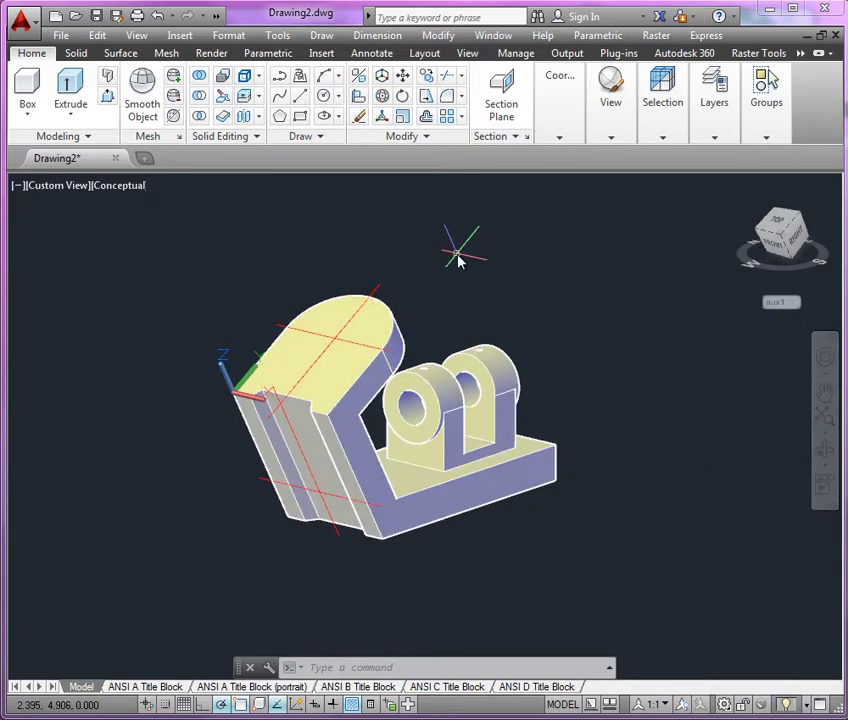
Step: Make aux2 the current UCS, then switch to the bracket drawing PDF in Firefox
left_click(792, 302)
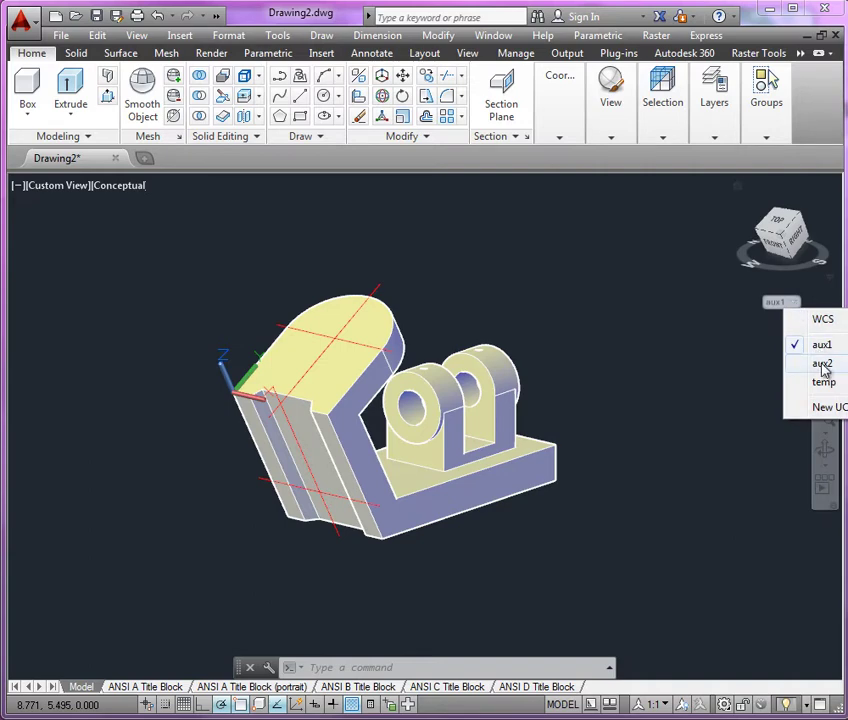
left_click(822, 366)
scroll(444, 316, "up", 3)
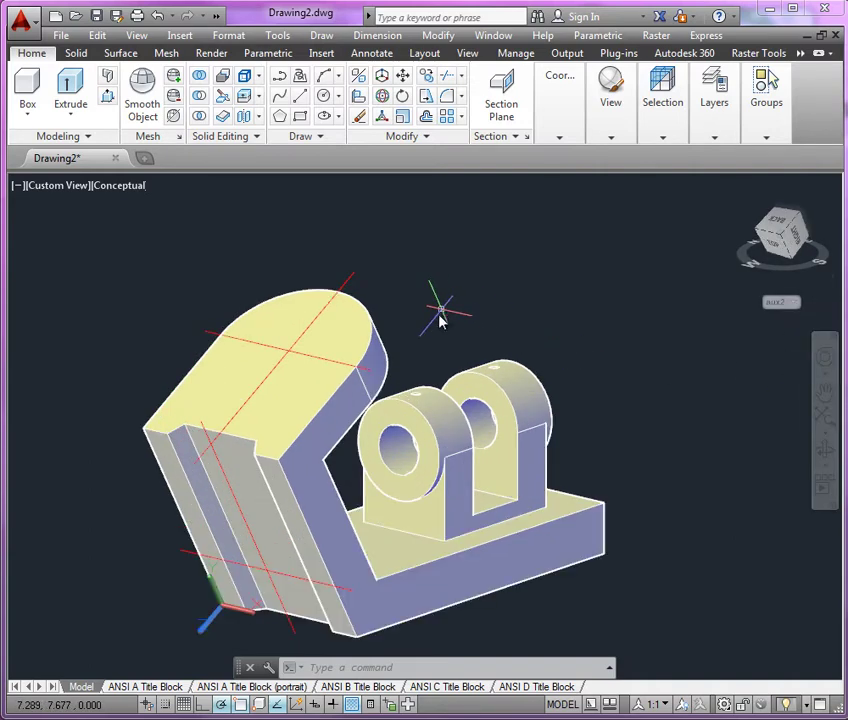
left_click(290, 479)
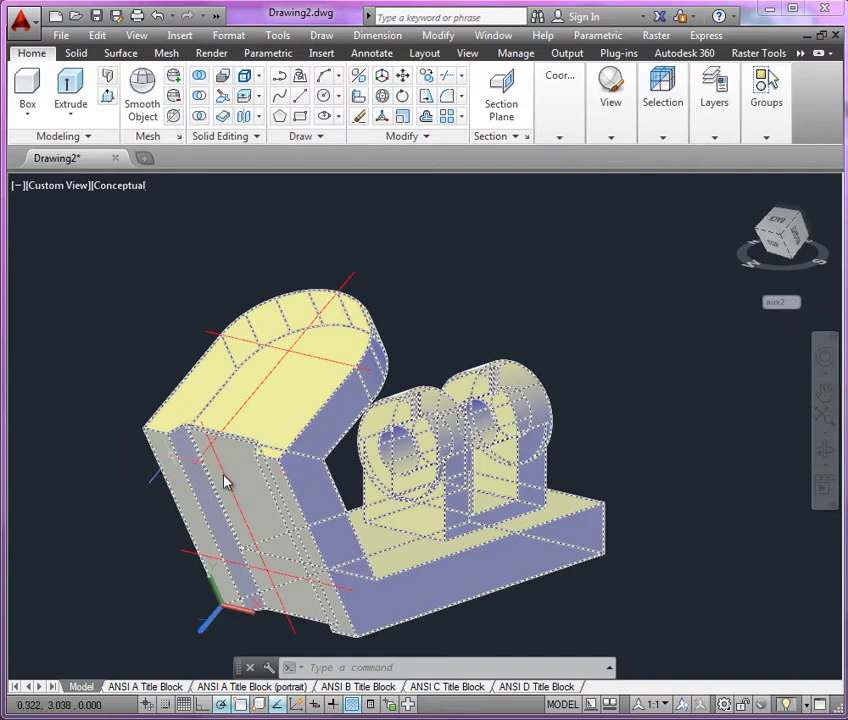
key("Escape")
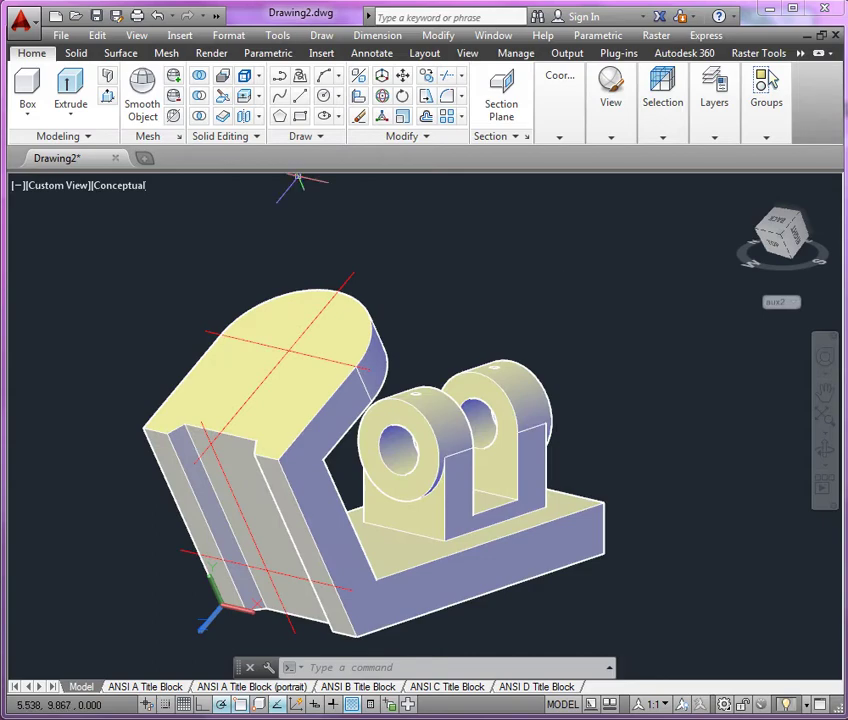
key("alt+Tab")
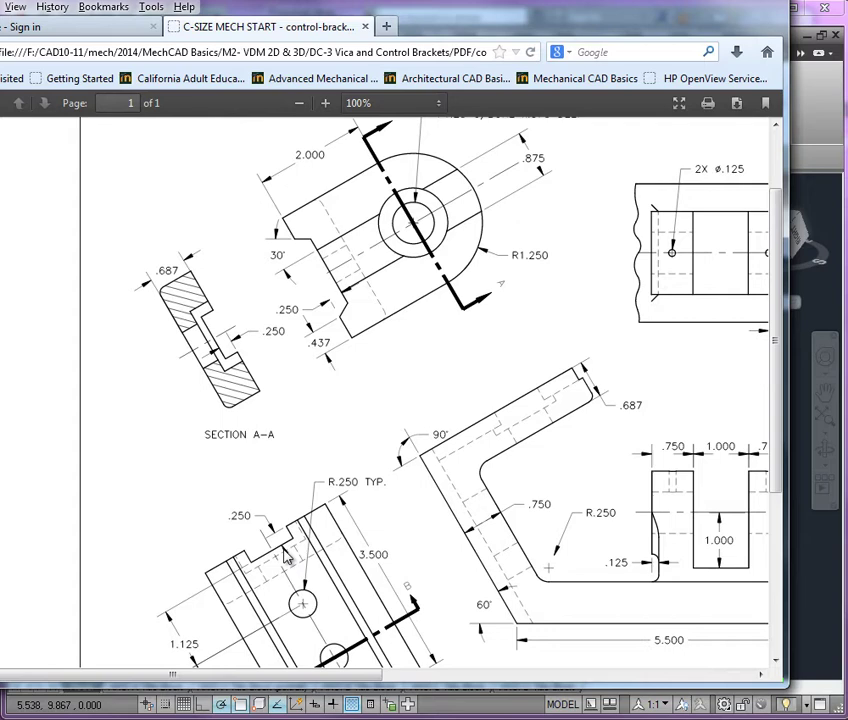
Step: Drag the Firefox PDF window off the left of the screen to reveal AutoCAD
left_click_drag(511, 23, 0, 15)
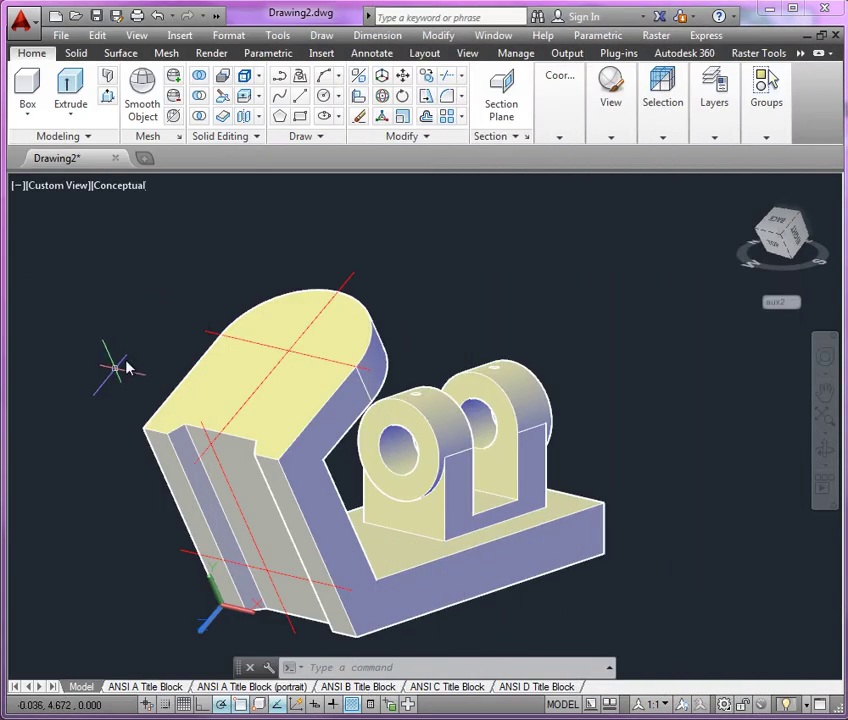
Step: Draw a 0.875 × 0.25 rectangle (@.875,.25) beside the bracket model
scroll(150, 350, "down", 2)
scroll(98, 477, "up", 2)
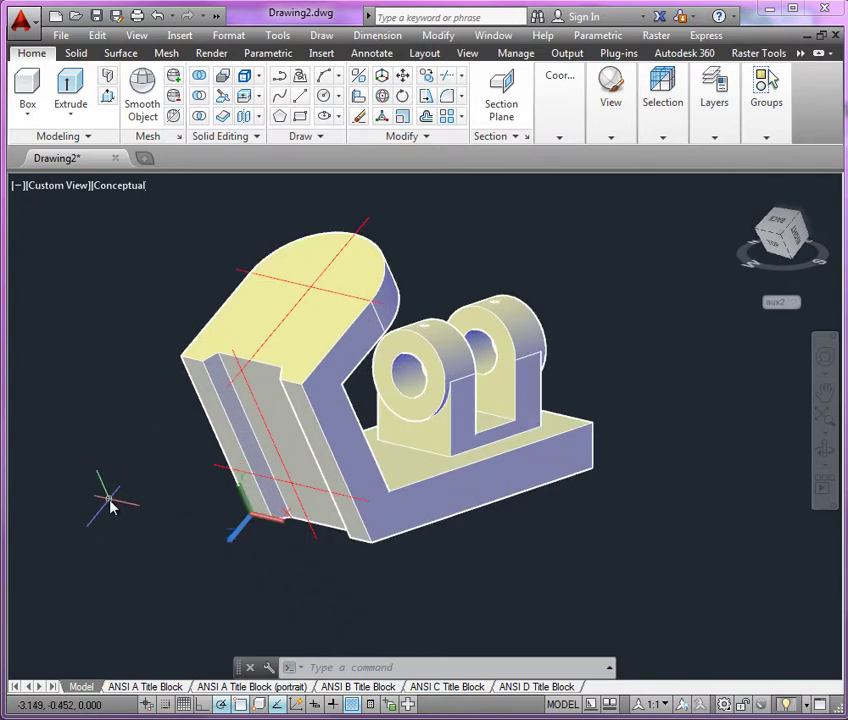
scroll(80, 483, "up", 1)
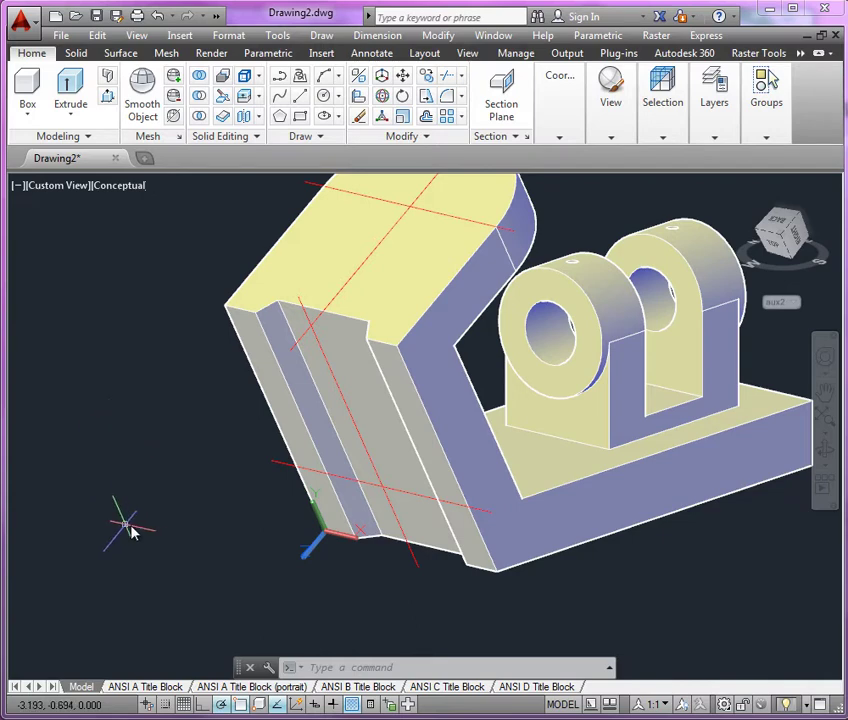
left_click(301, 116)
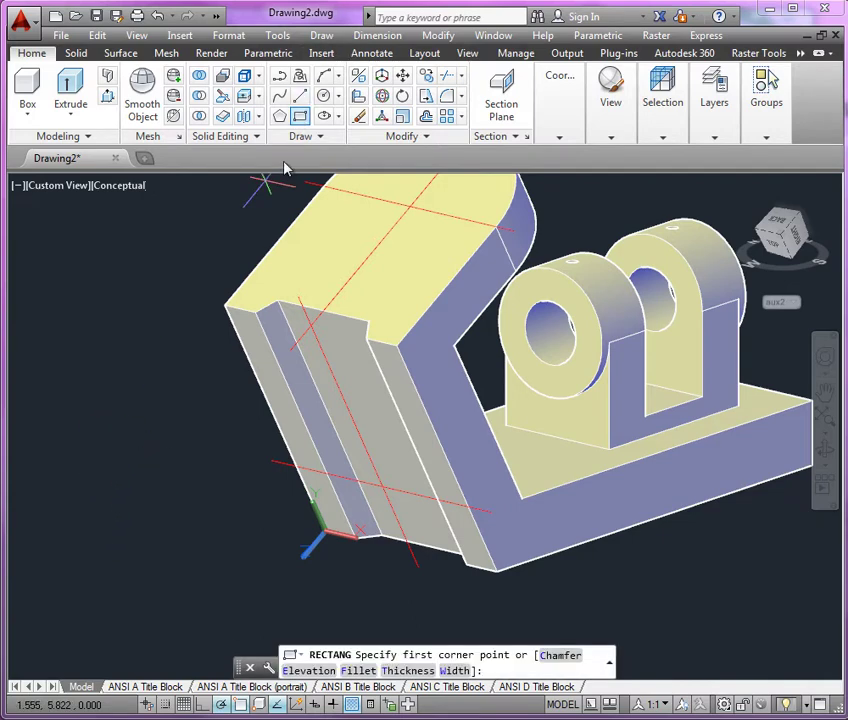
left_click(124, 530)
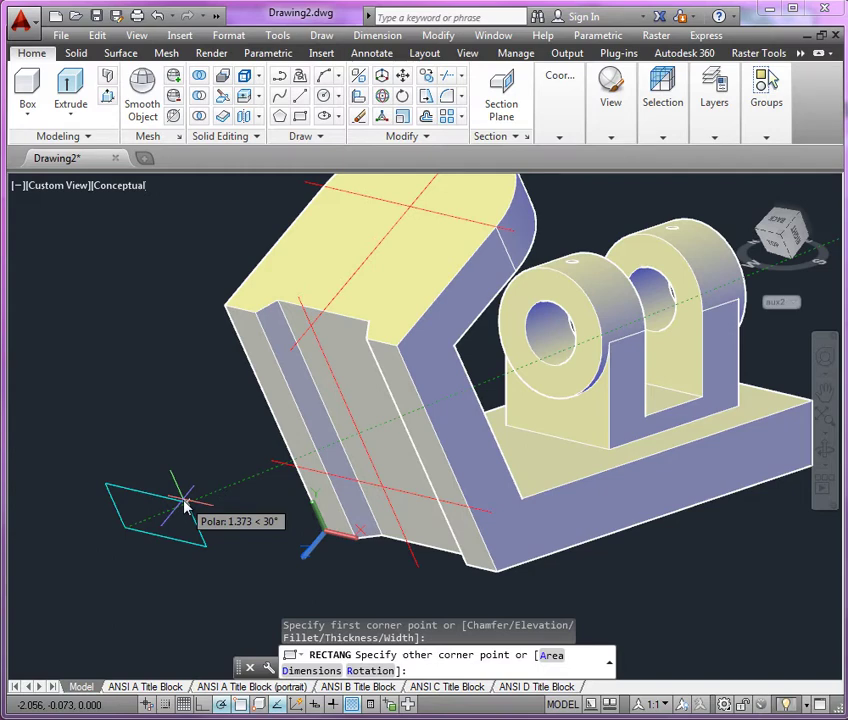
key("F8")
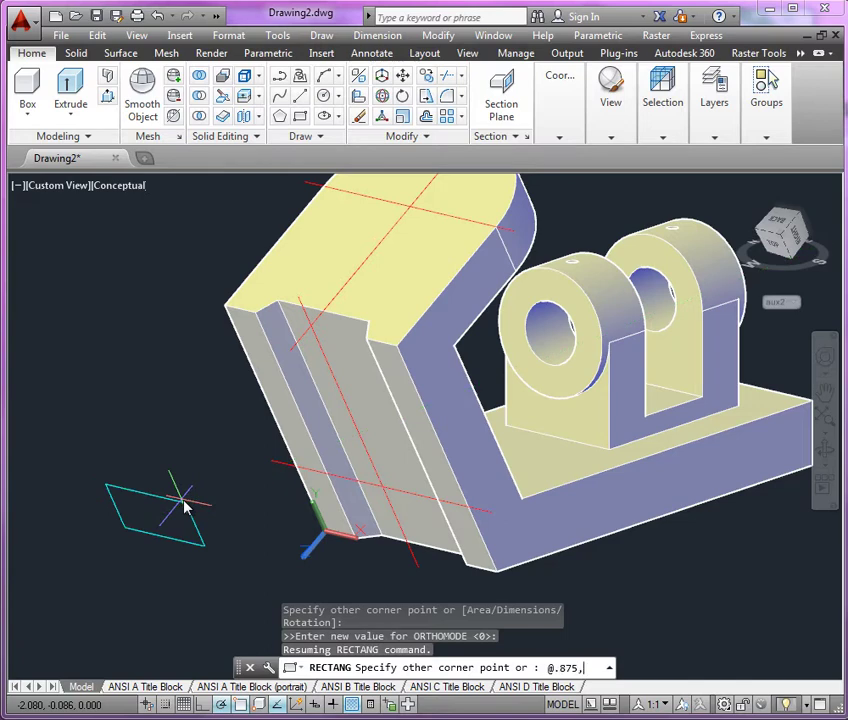
type("@.875,.25")
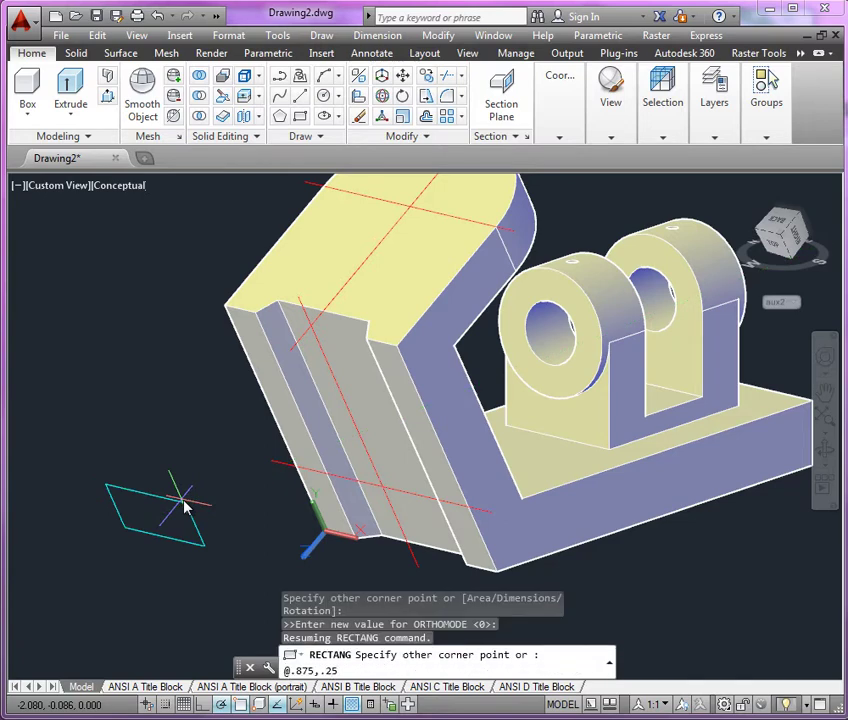
key("Return")
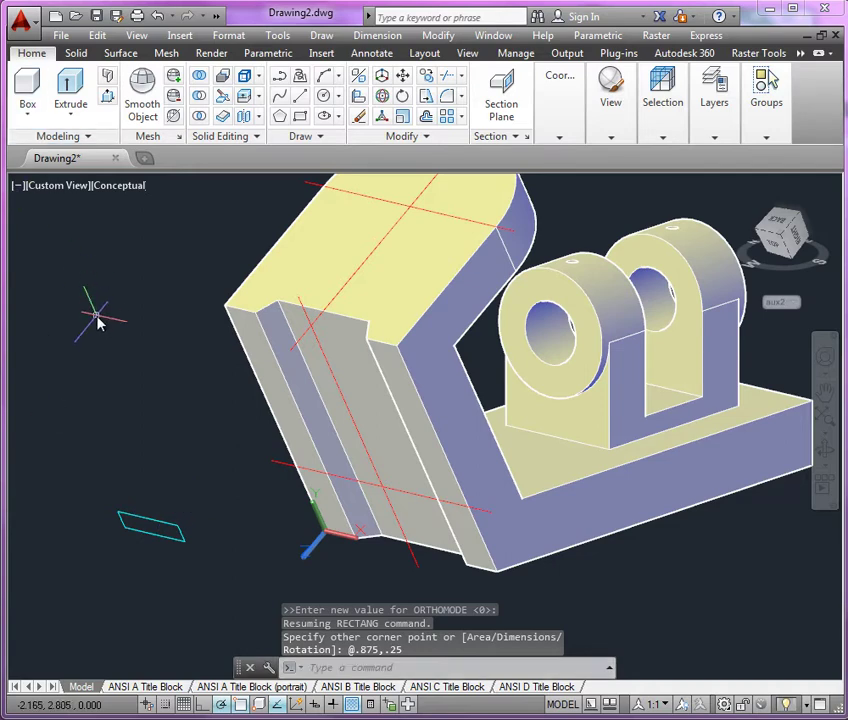
Step: Add a horizontal XLINE through the bracket's top edge corner
type("xl")
key("Return")
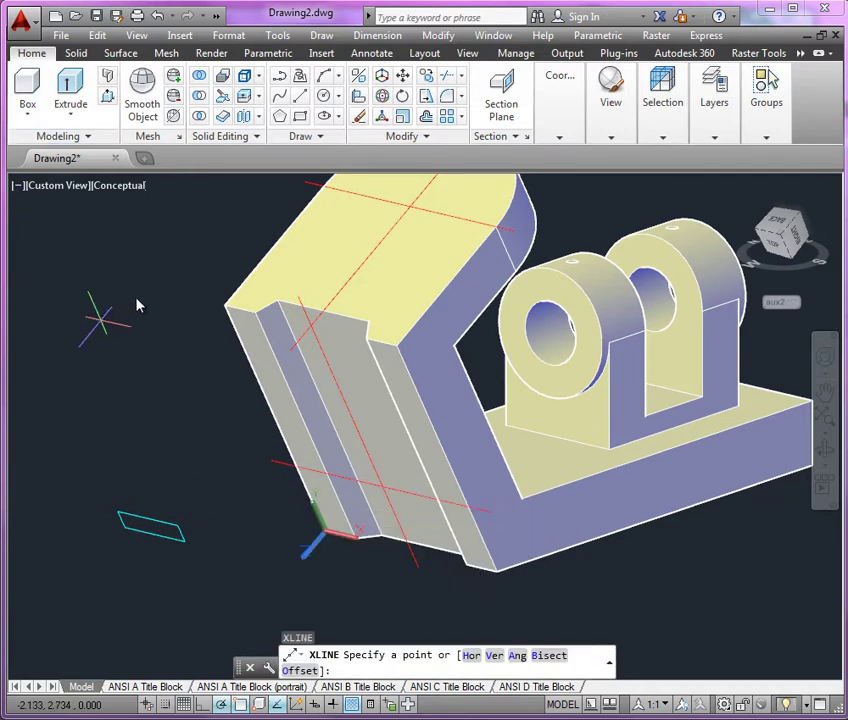
type("h")
key("Return")
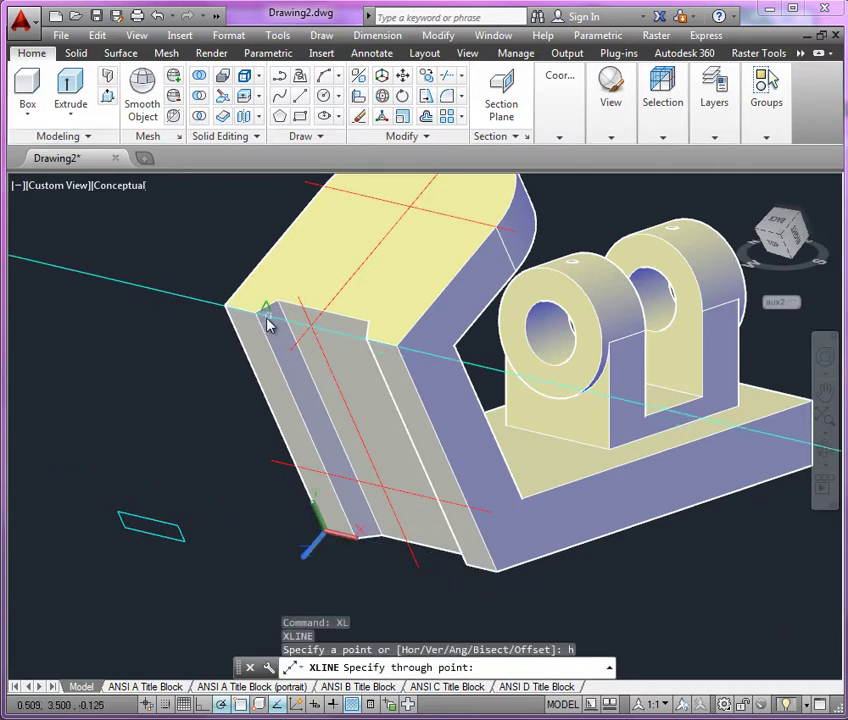
left_click(229, 311)
key("Return")
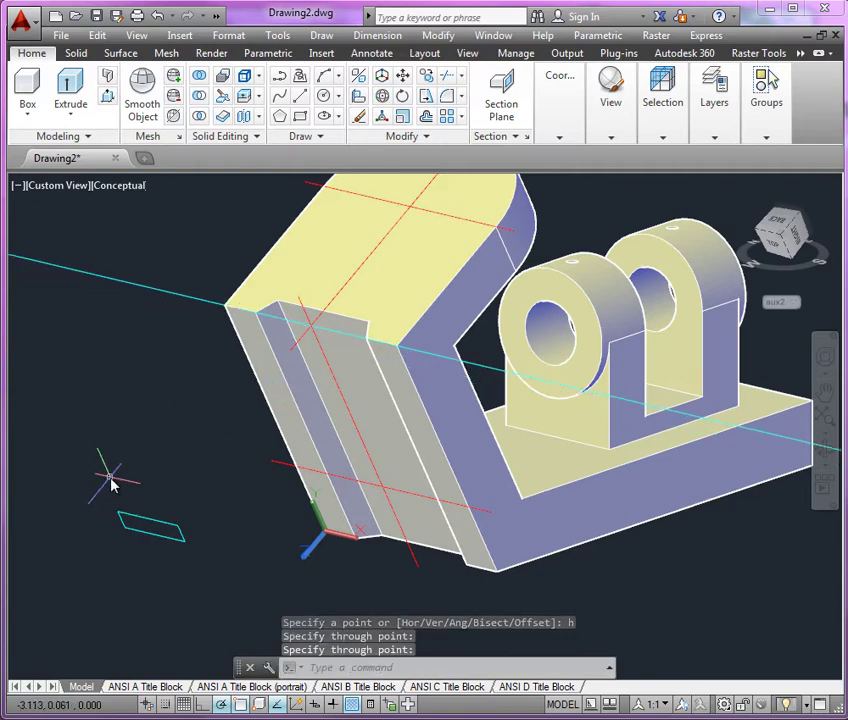
Step: Move the small rectangle up onto the top edge of the tall back face
type("m")
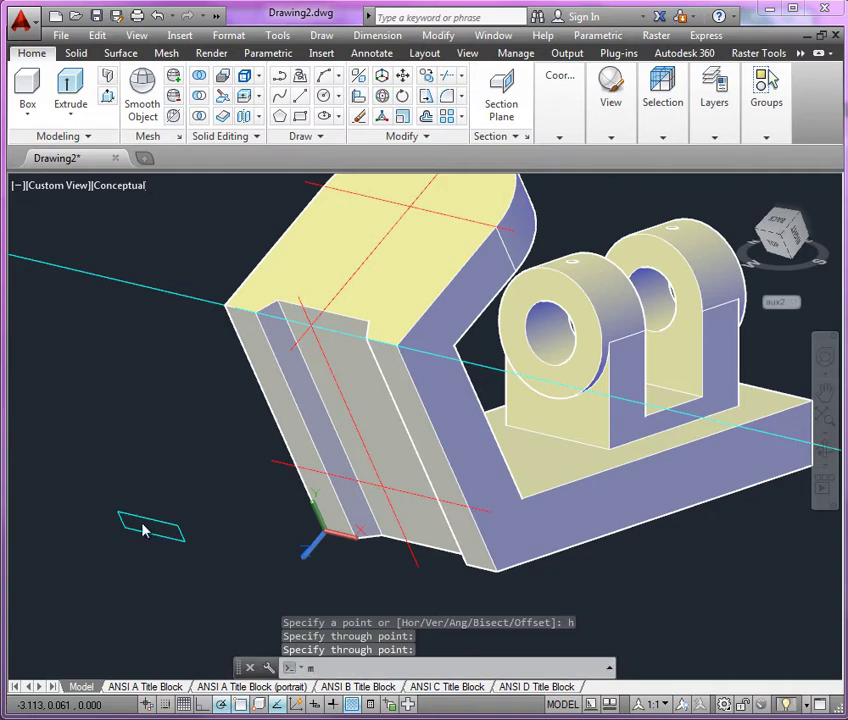
key("Return")
left_click(132, 518)
left_click(136, 519)
key("Return")
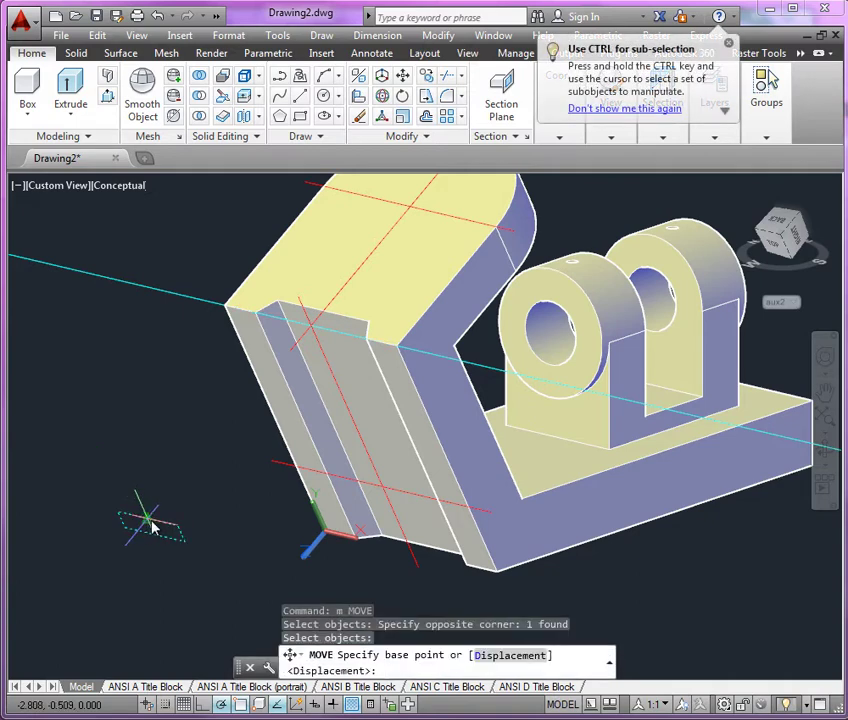
left_click(148, 520)
scroll(310, 350, "up", 5)
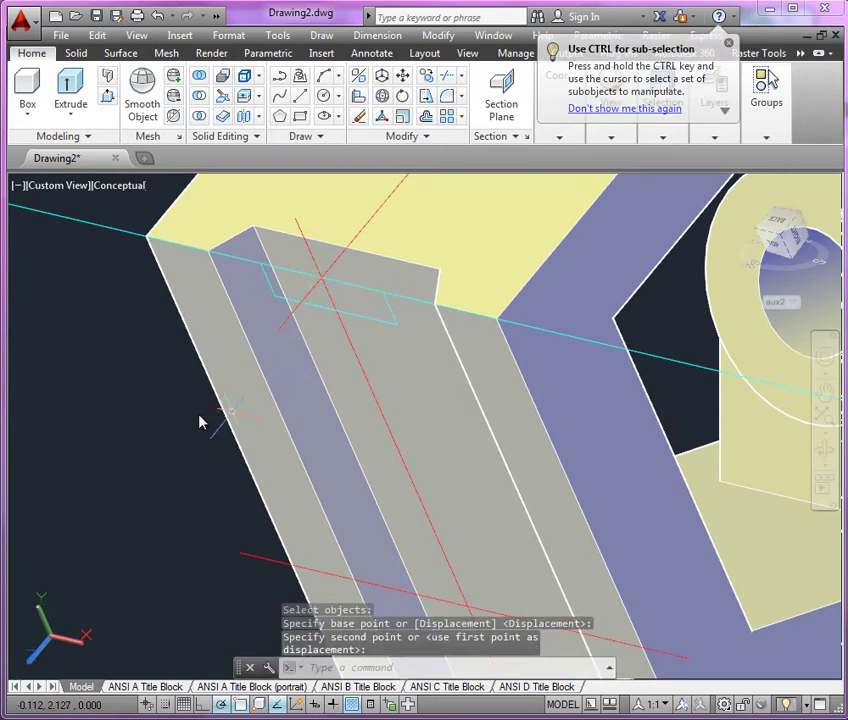
scroll(212, 417, "down", 3)
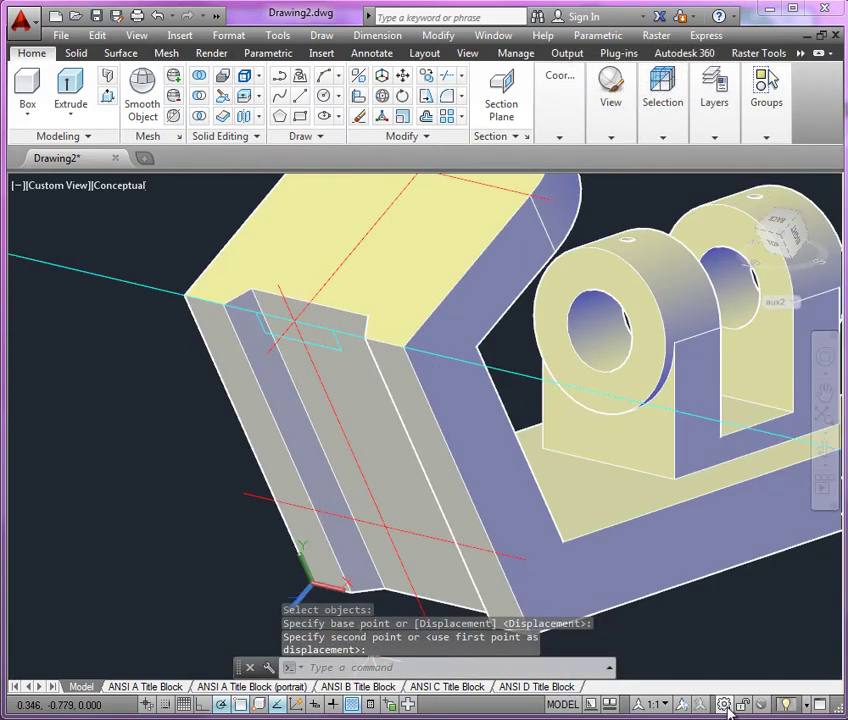
left_click(827, 450)
left_click_drag(502, 479, 588, 341)
Step: Extrude the 0.875 × 0.25 rectangle into a long bar along the tall back face
left_click_drag(602, 231, 603, 201)
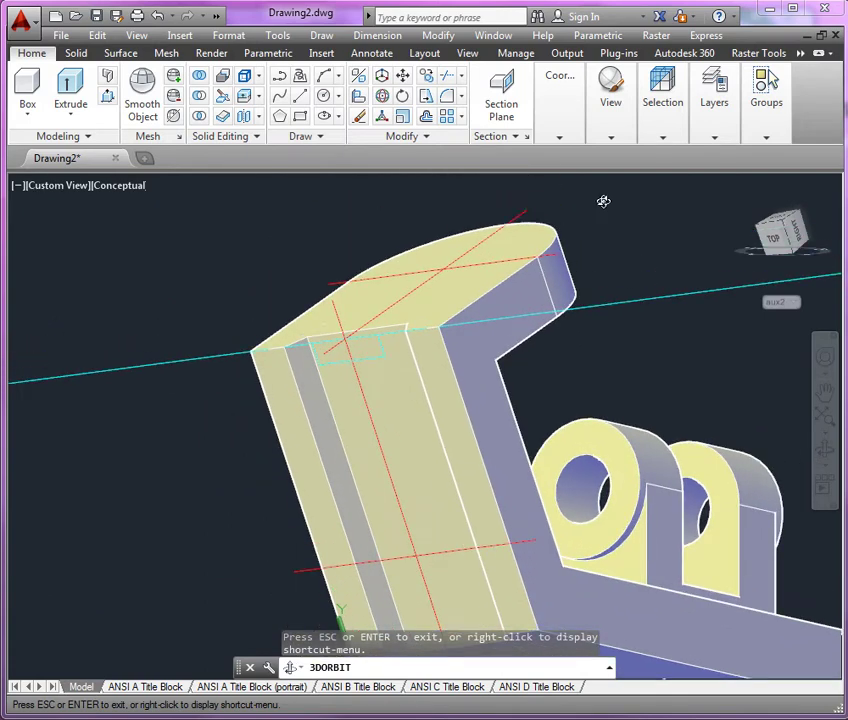
key("Escape")
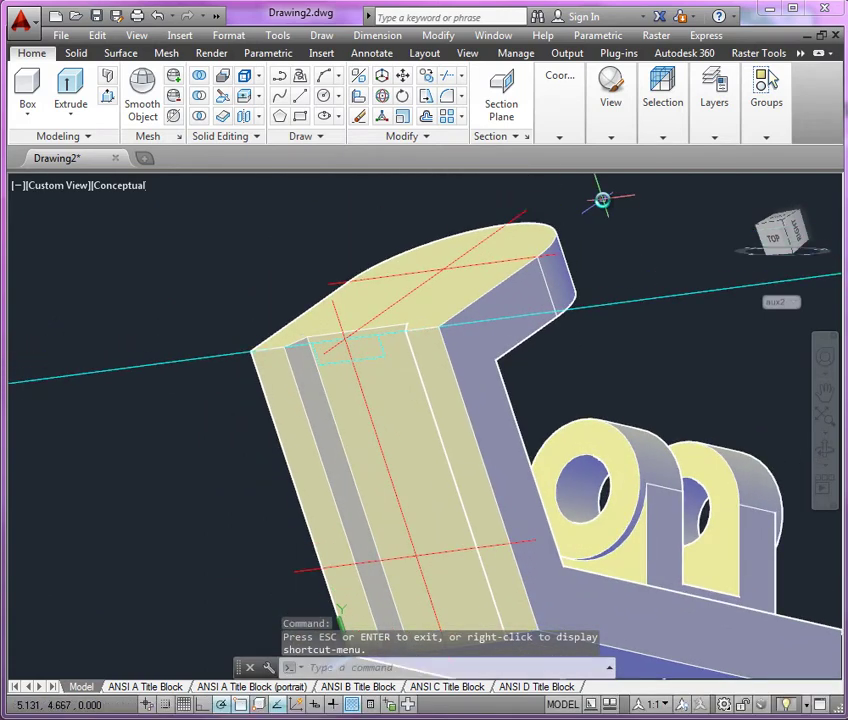
left_click(70, 88)
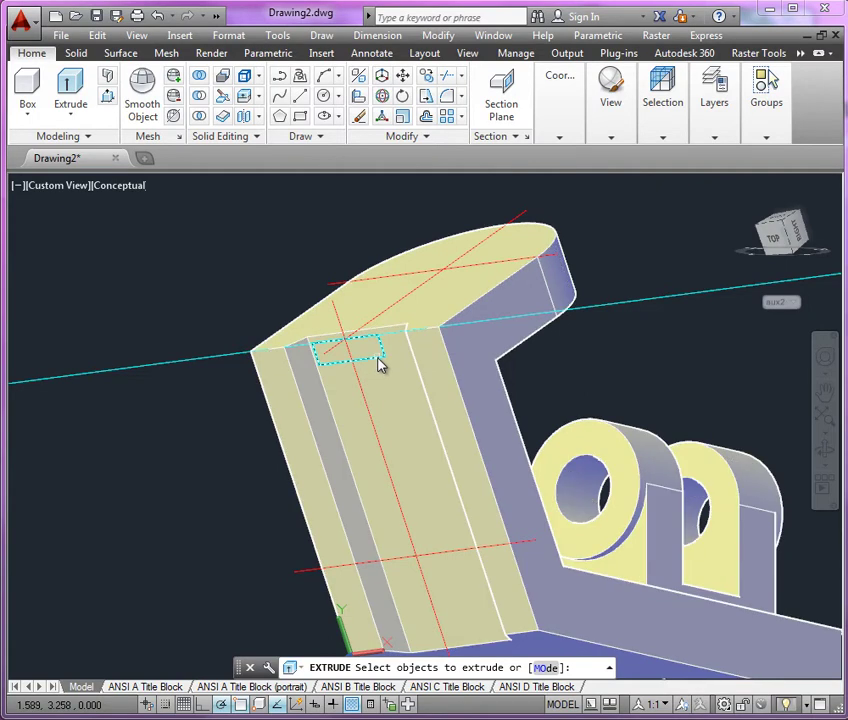
left_click(380, 363)
key("Return")
scroll(123, 555, "down", 4)
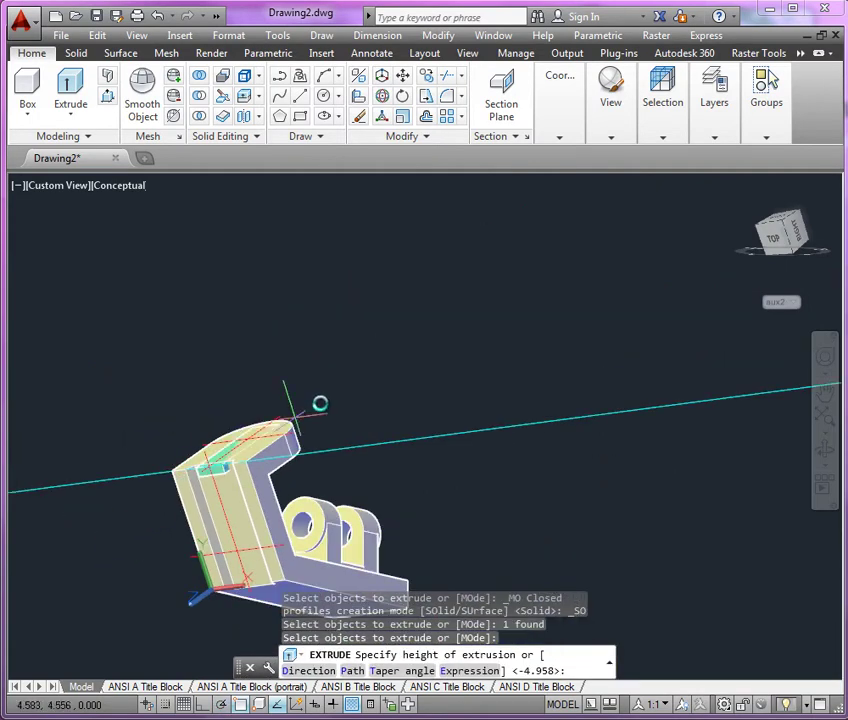
left_click(328, 398)
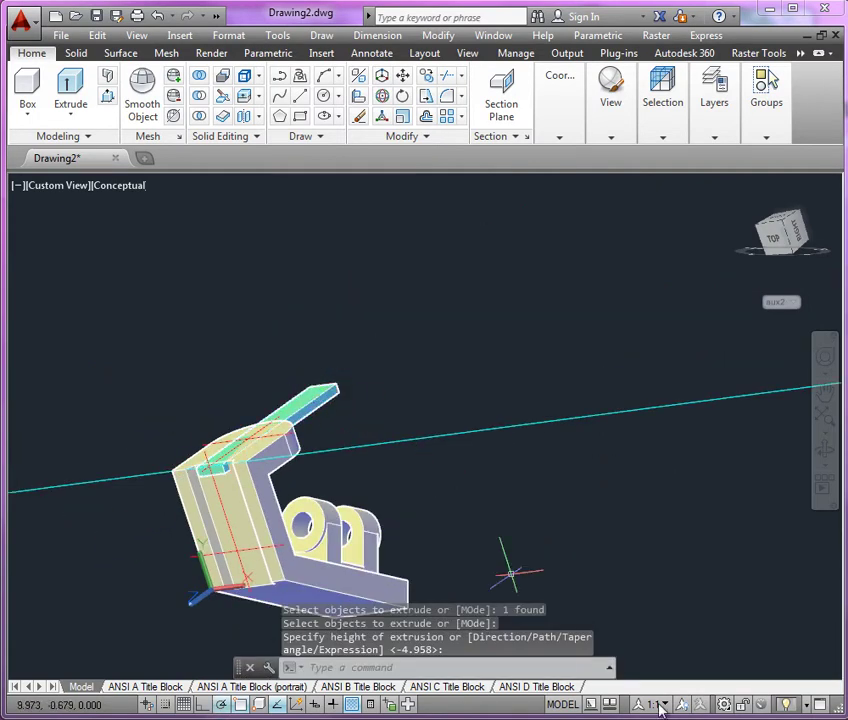
left_click(824, 452)
left_click_drag(356, 411, 242, 457)
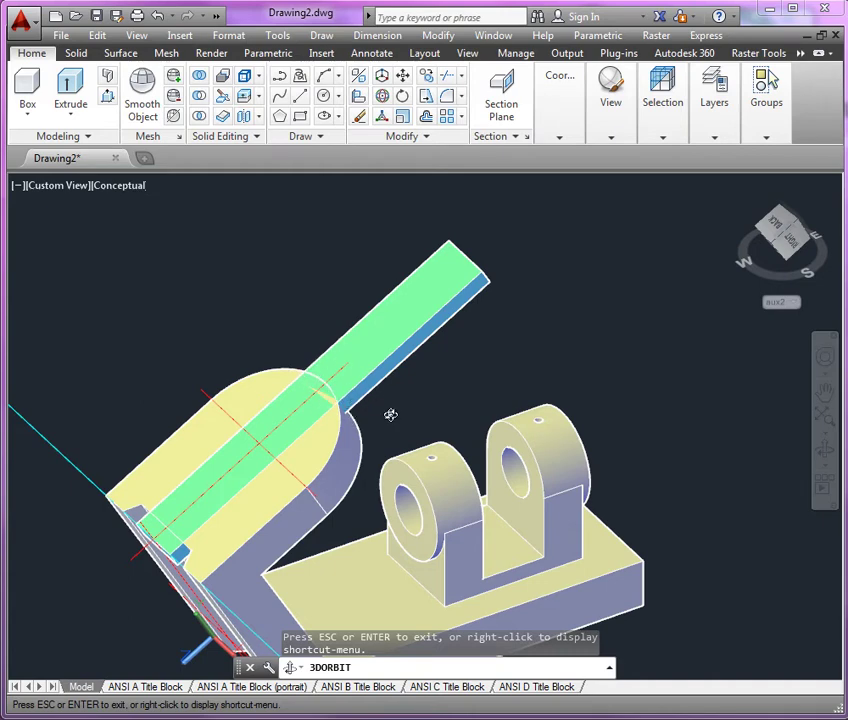
key("Escape")
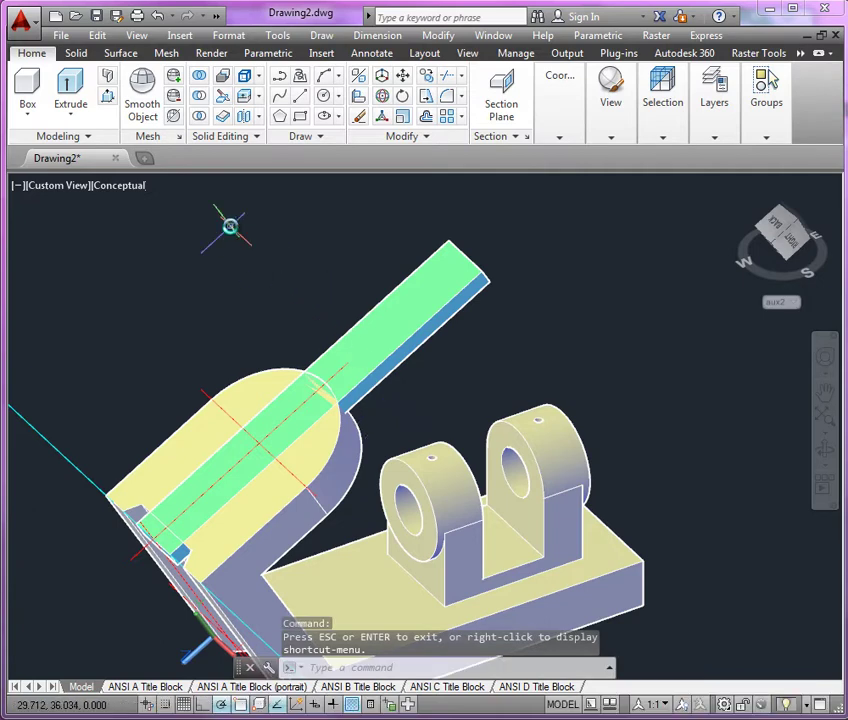
Step: Subtract the long bar from the bracket, cutting a rectangular groove along the back face
left_click(199, 96)
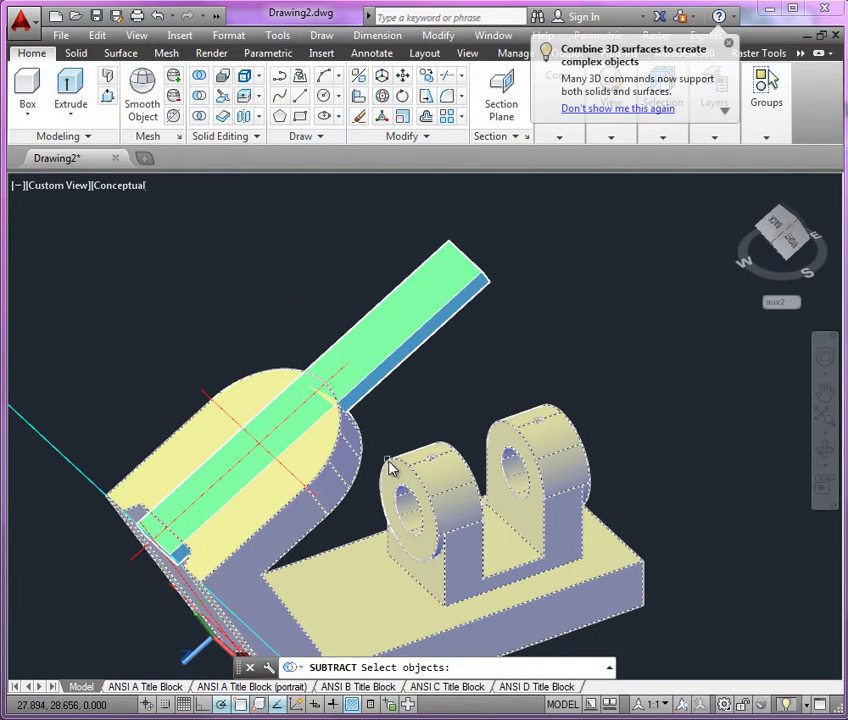
left_click(392, 470)
key("Return")
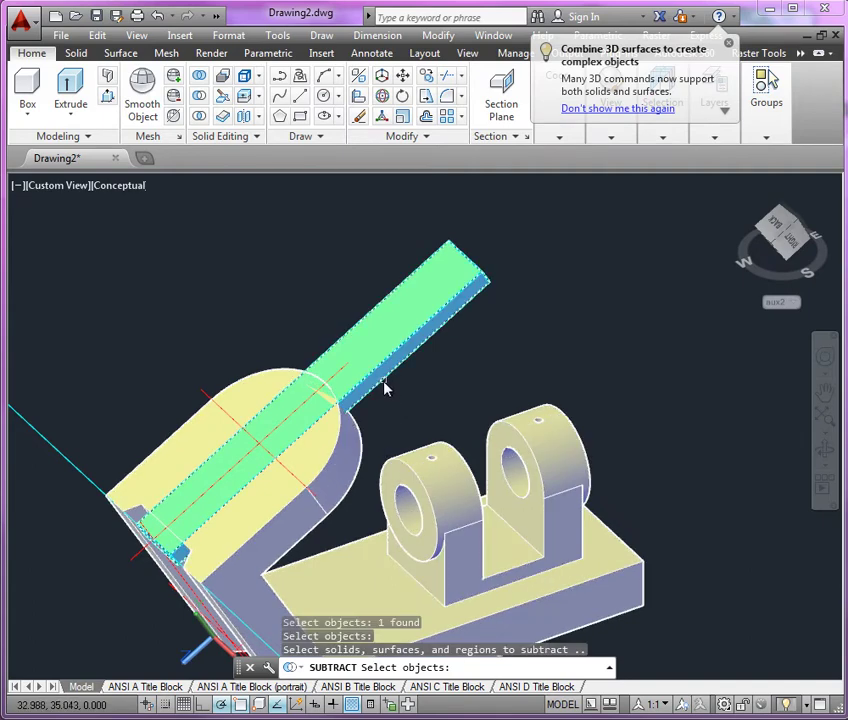
left_click(384, 388)
key("Return")
scroll(300, 396, "up", 4)
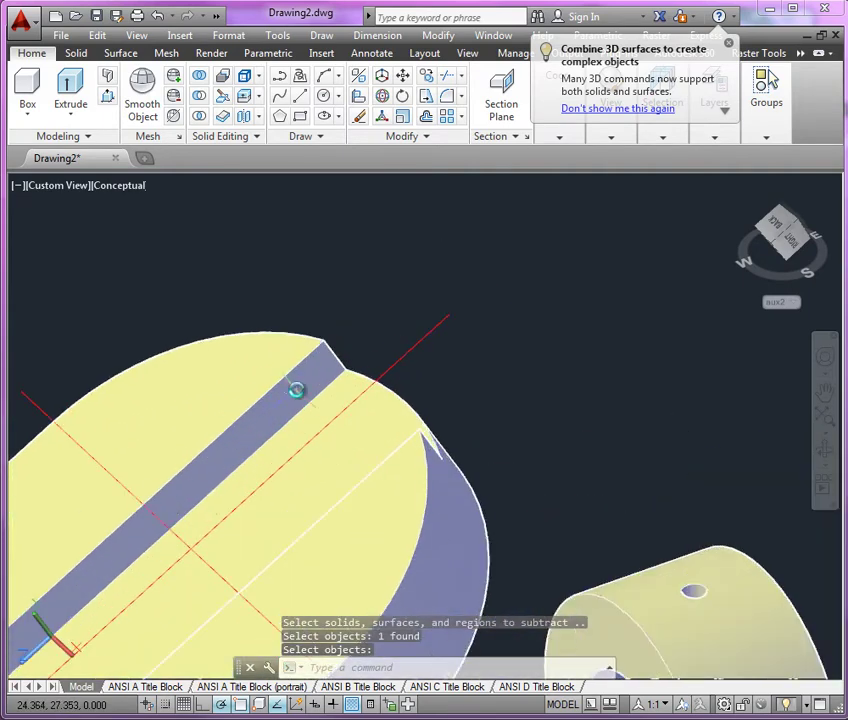
middle_click_drag(562, 466, 333, 407, "shift")
middle_click_drag(317, 350, 341, 443, "shift")
middle_click_drag(486, 392, 492, 347)
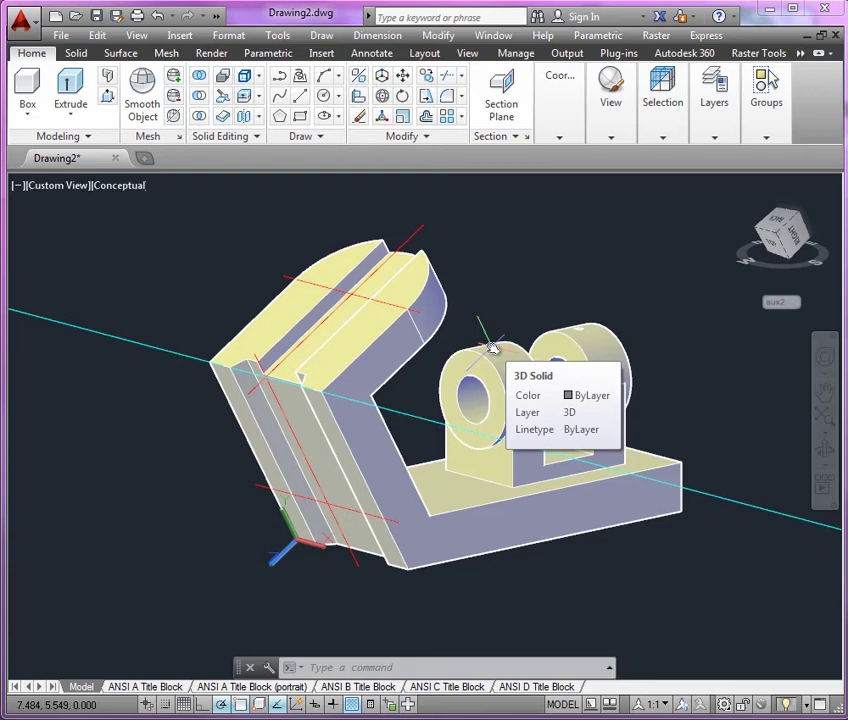
left_click(395, 284)
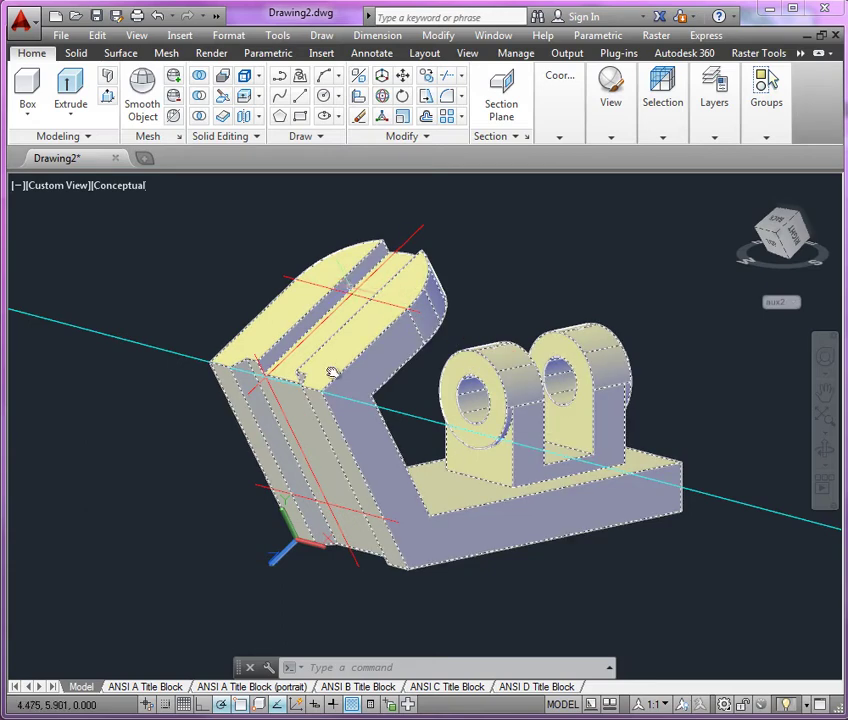
key("Escape")
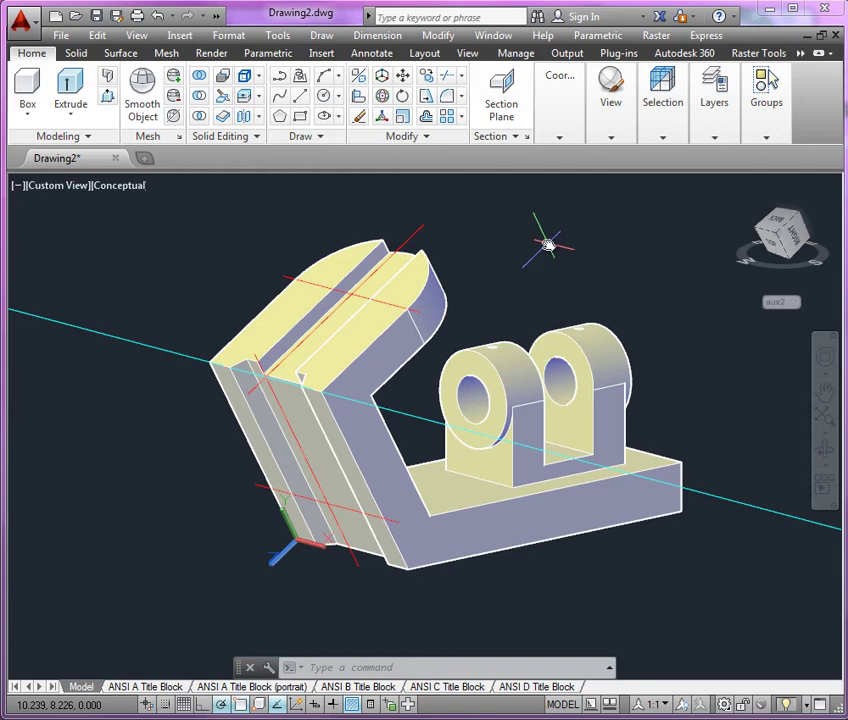
scroll(282, 550, "up", 4)
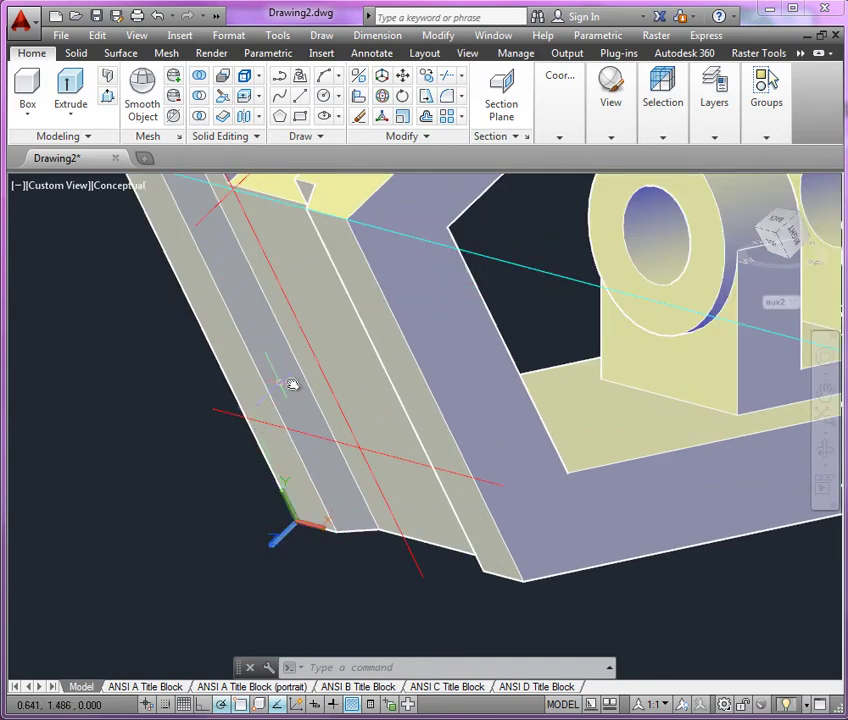
middle_click_drag(292, 384, 324, 450)
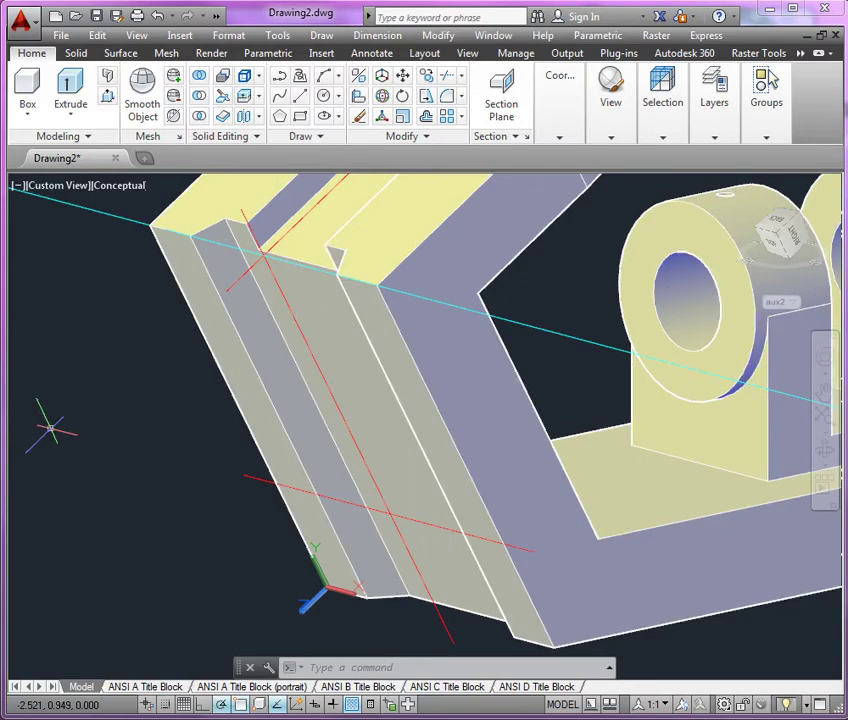
key("alt+Tab")
scroll(443, 524, "down", 2)
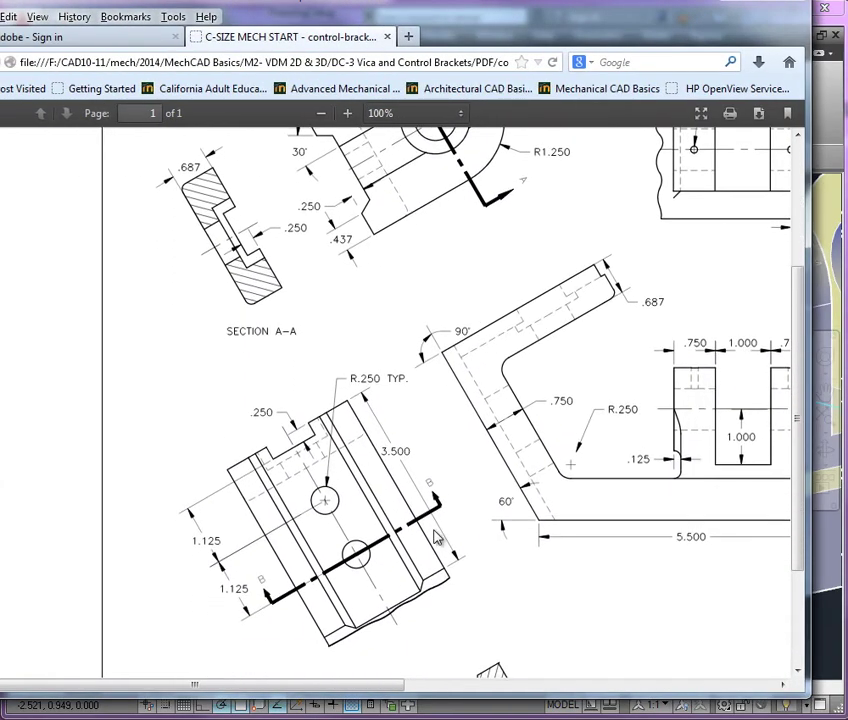
scroll(435, 537, "down", 1)
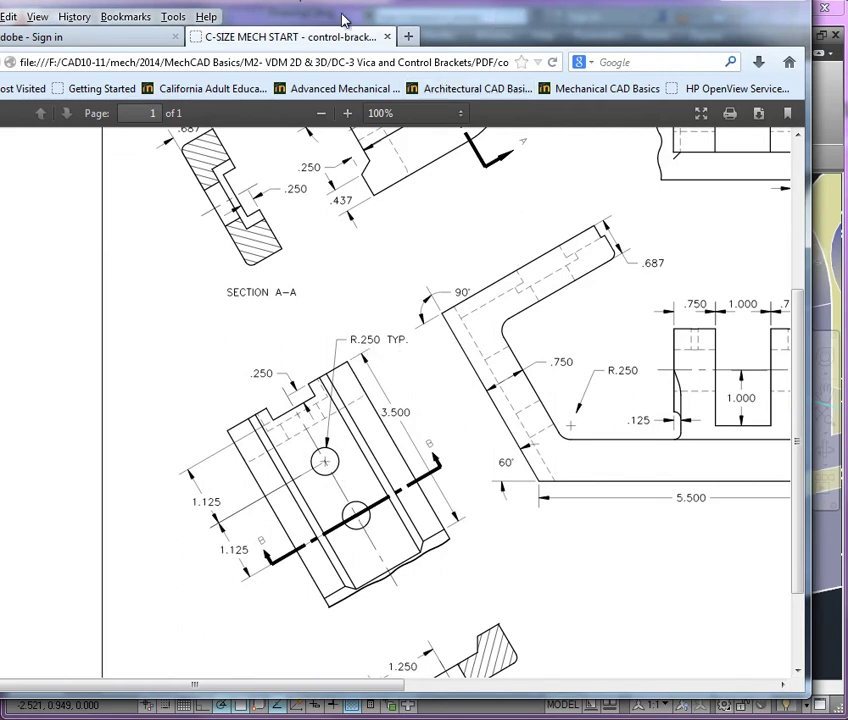
key("alt+Tab")
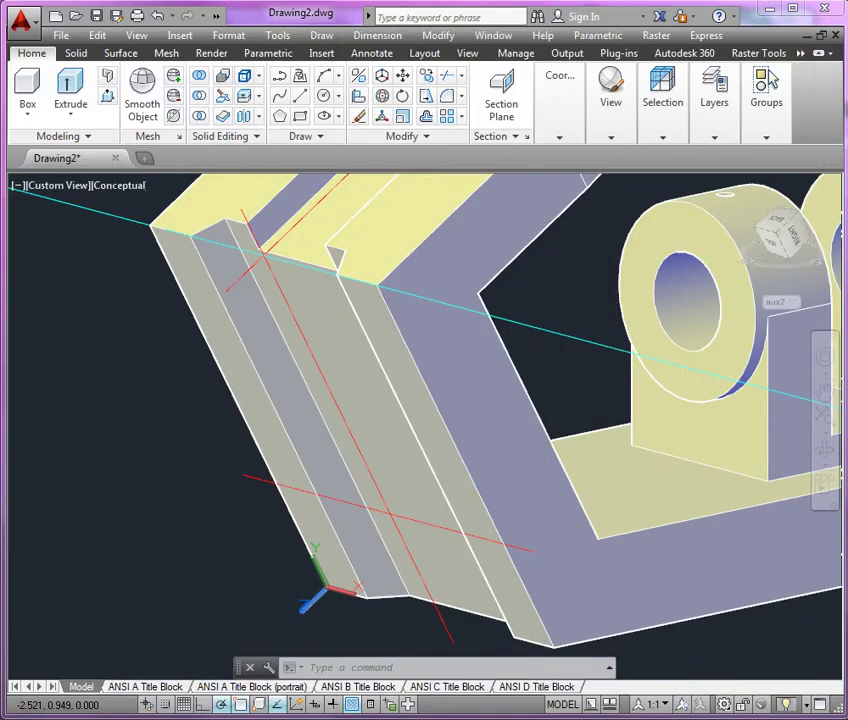
Step: Draw a 0.25-radius circle at the lower construction-line intersection
left_click(324, 96)
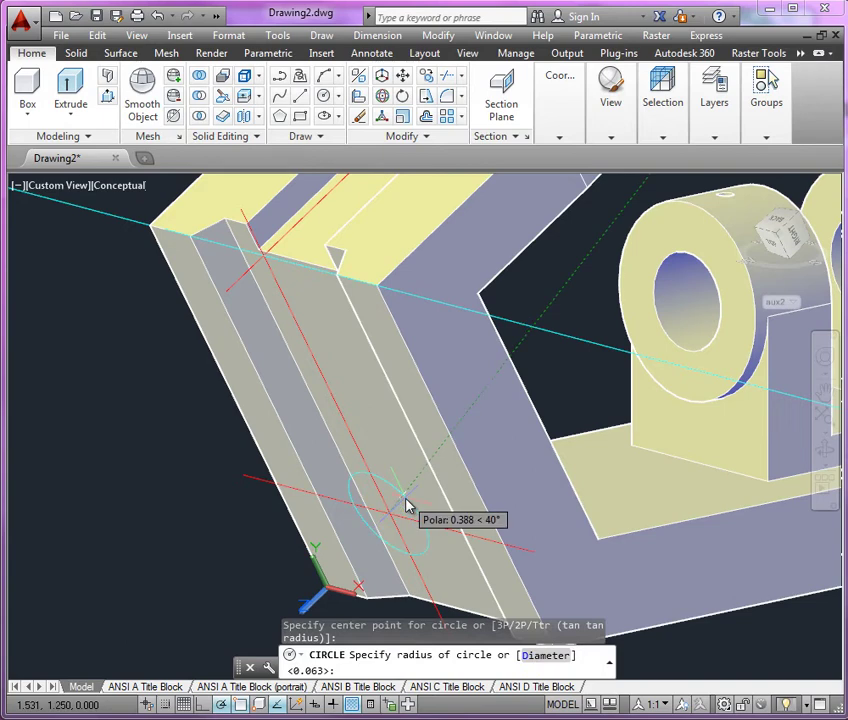
type(".25")
key("Return")
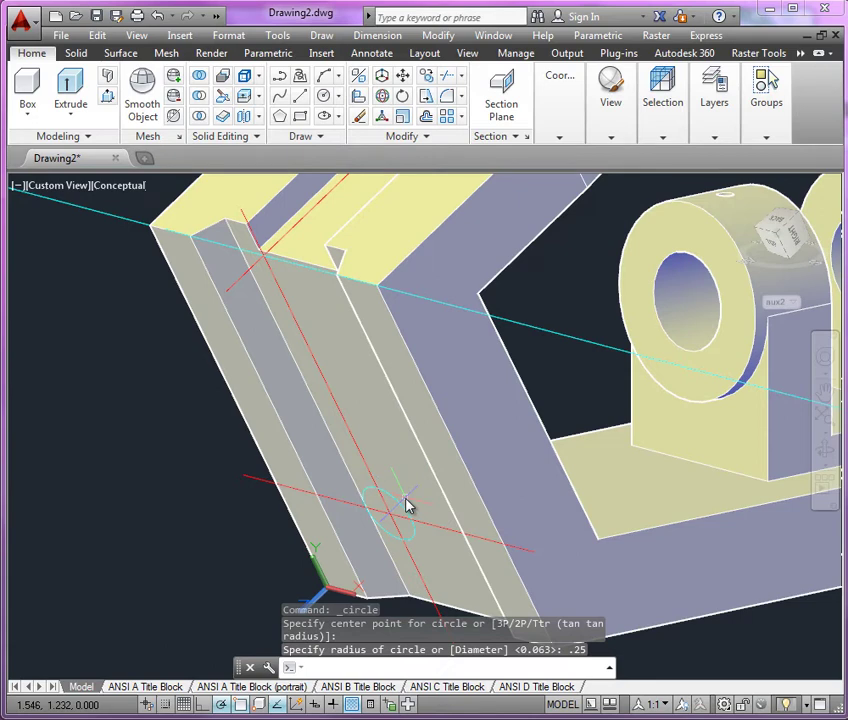
Step: Copy the small circle 1.125 further up the slanted face
type("c")
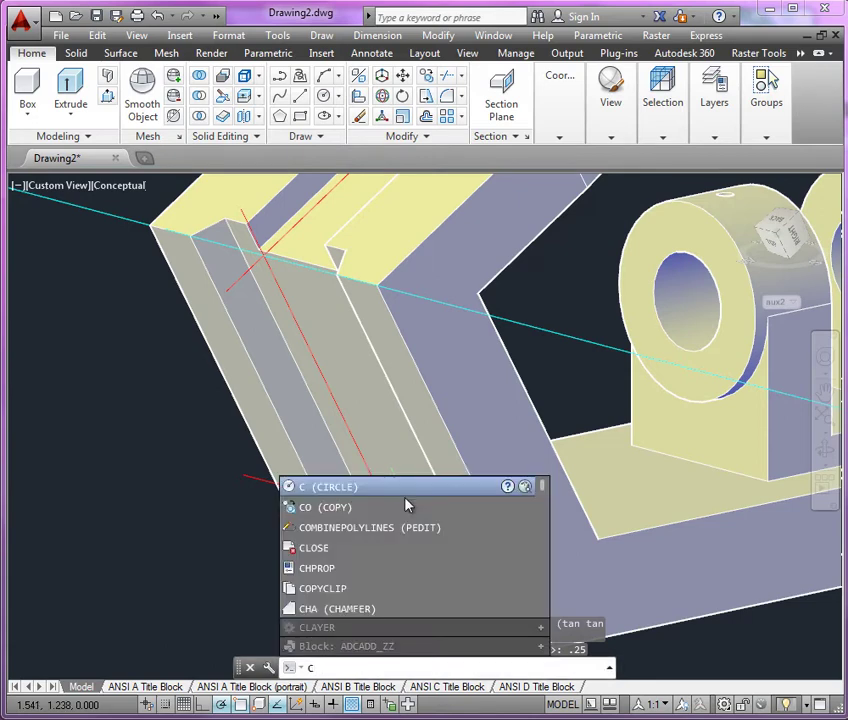
type("o")
key("BackSpace")
left_click(405, 505)
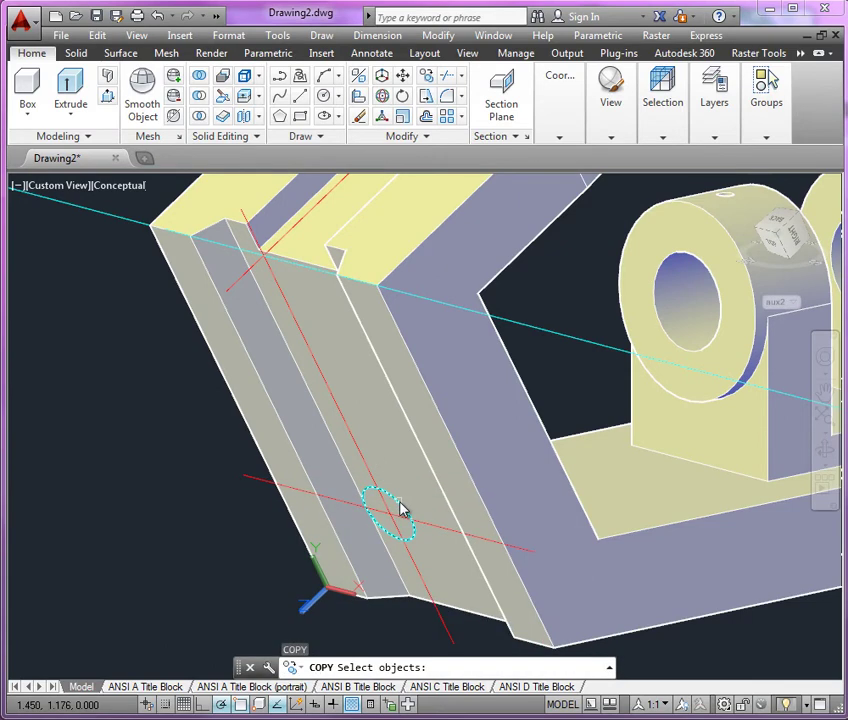
left_click(397, 510)
key("Return")
left_click(393, 522)
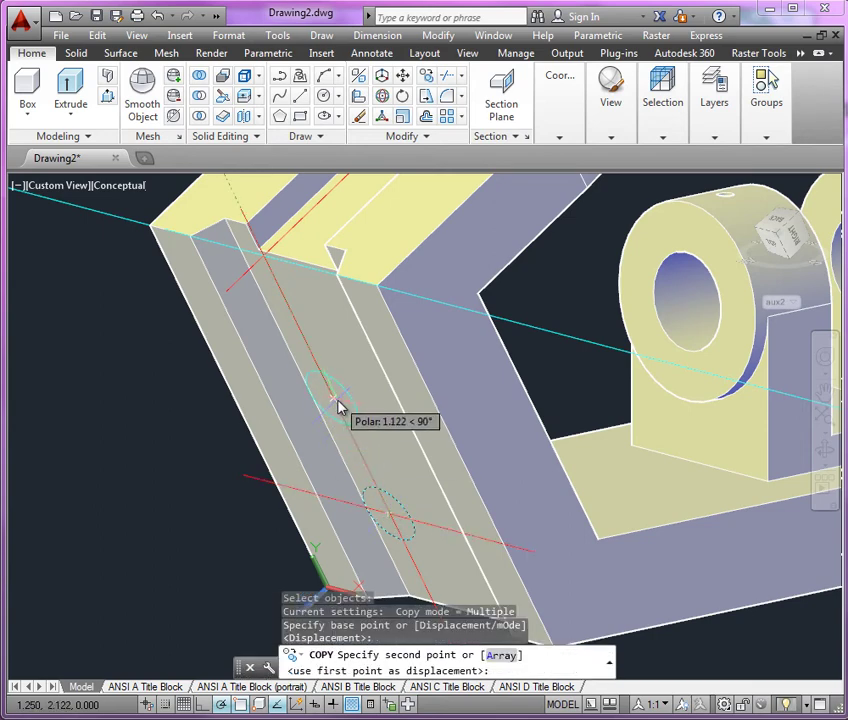
type("1.125")
key("Return")
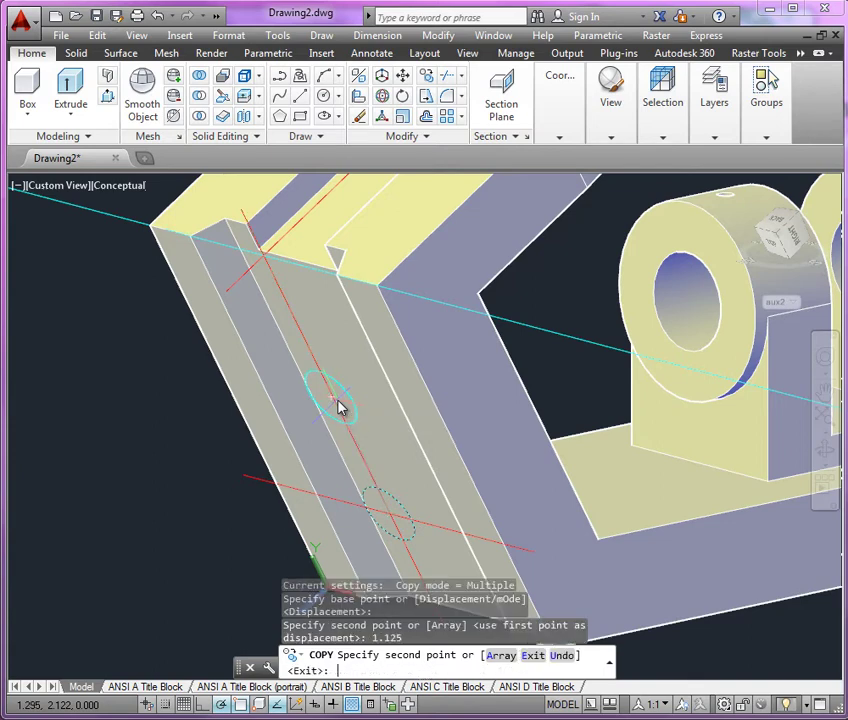
Step: Extrude both 0.25-radius circles into cylinders running through the bracket's slanted arm
scroll(338, 405, "down", 5)
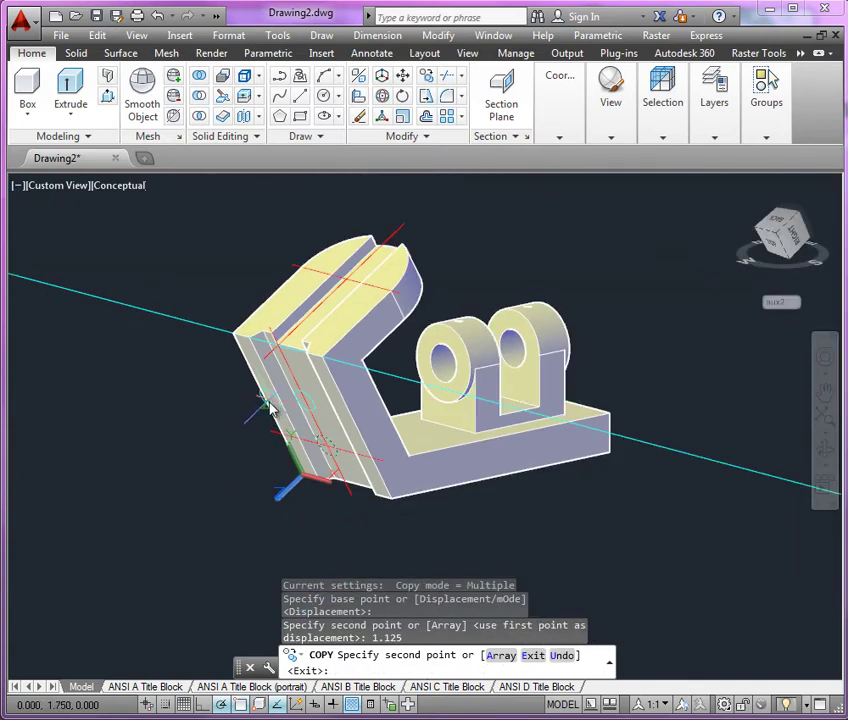
key("Return")
scroll(350, 367, "up", 2)
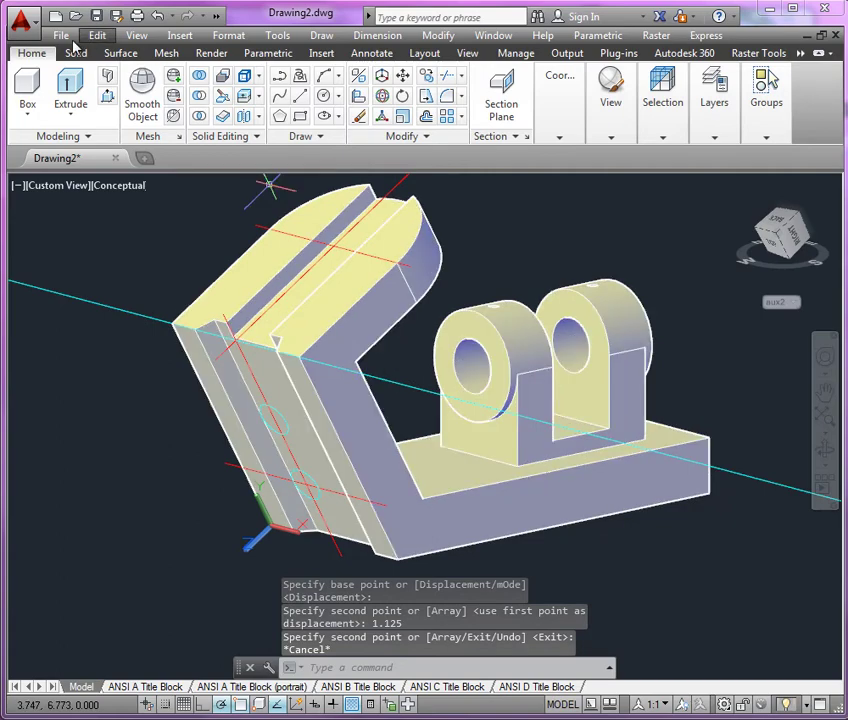
left_click(70, 88)
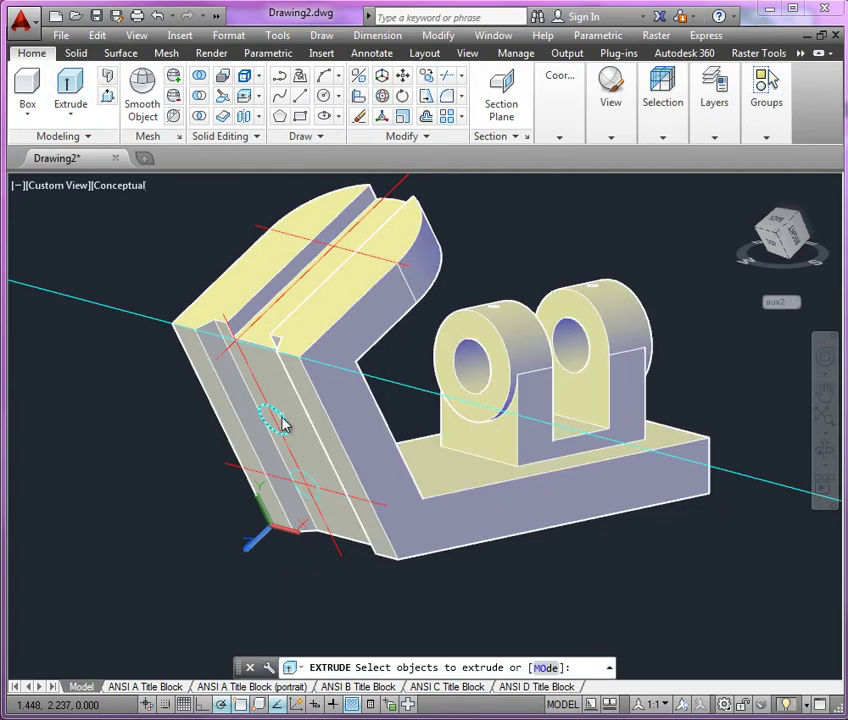
left_click(310, 481)
left_click(310, 485)
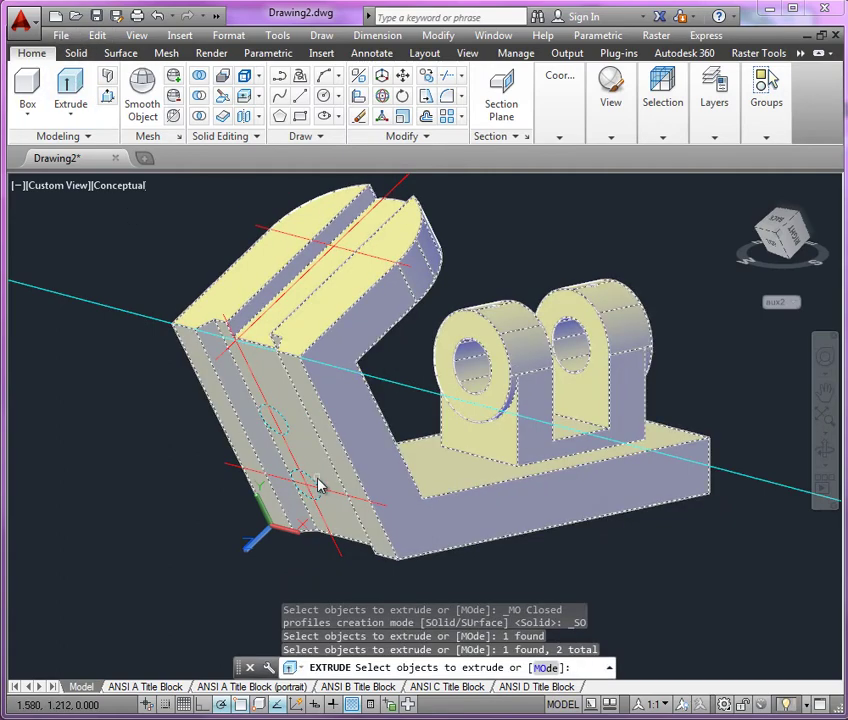
key("Return")
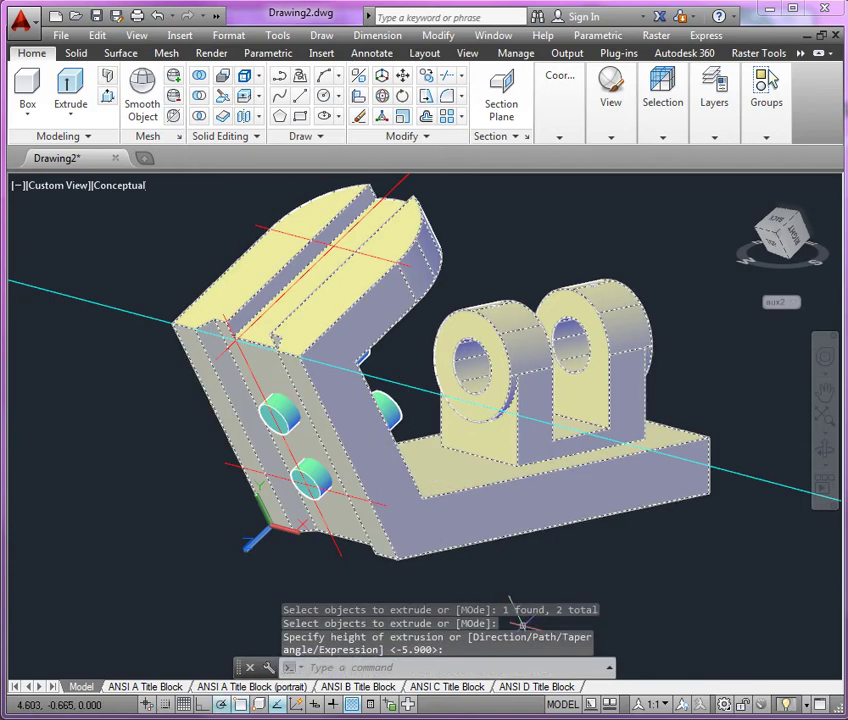
left_click(827, 462)
left_click_drag(769, 500, 690, 487)
Step: Subtract both cylinders from the bracket, leaving two round holes in the slanted arm
key("Escape")
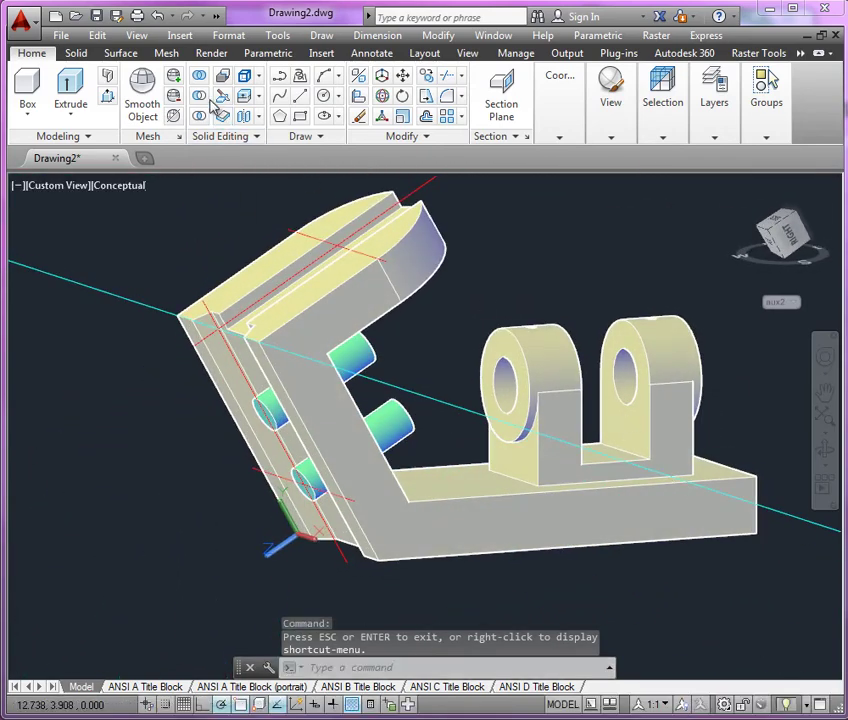
left_click(199, 95)
left_click(443, 272)
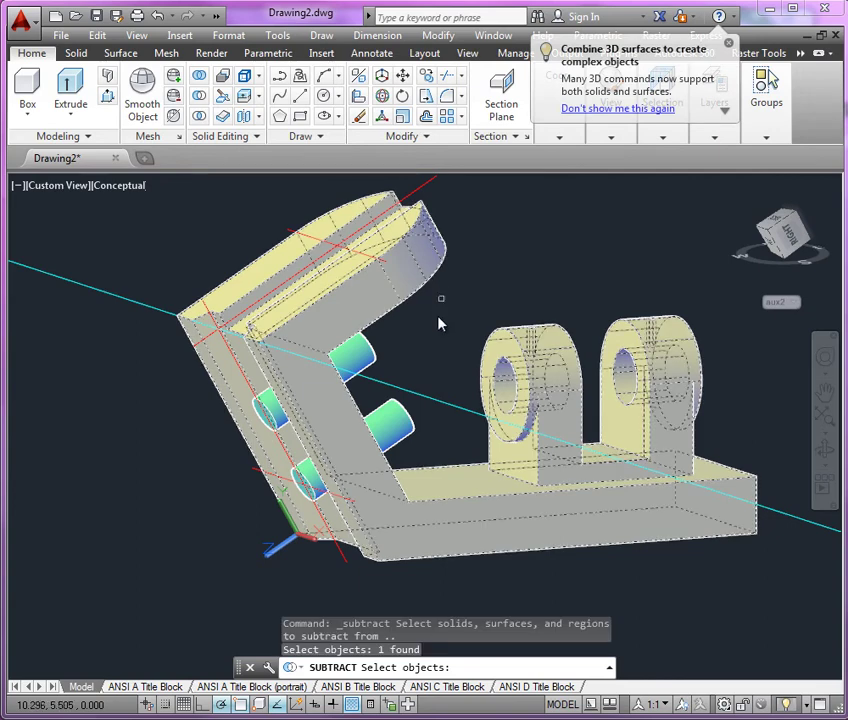
key("Return")
left_click(380, 360)
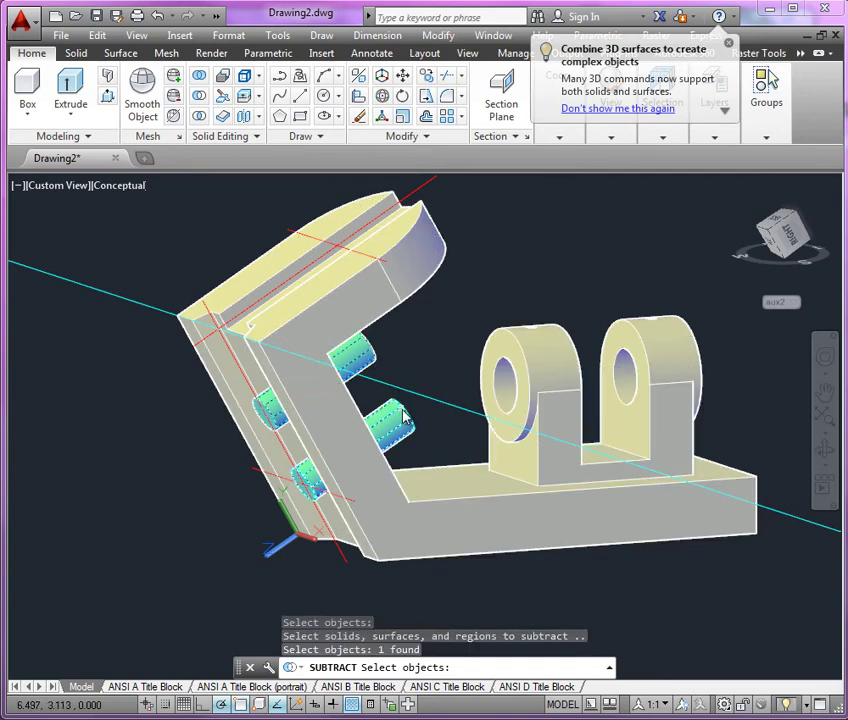
left_click(403, 413)
key("Return")
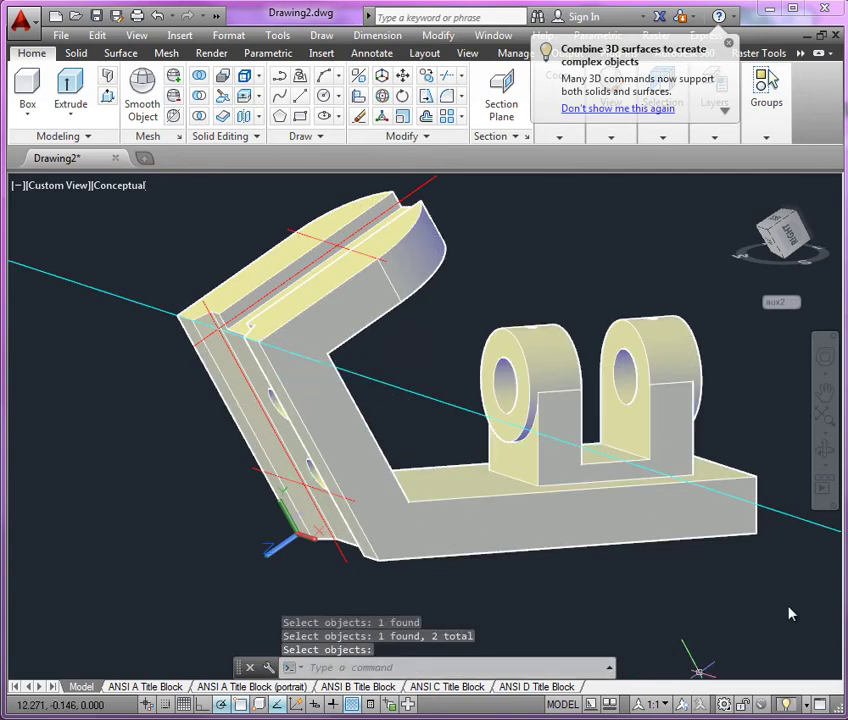
Step: Face the slanted side squarely and make aux1 the current coordinate system
left_click(810, 519)
left_click(816, 458)
left_click_drag(449, 464, 517, 479)
scroll(312, 212, "up", 2)
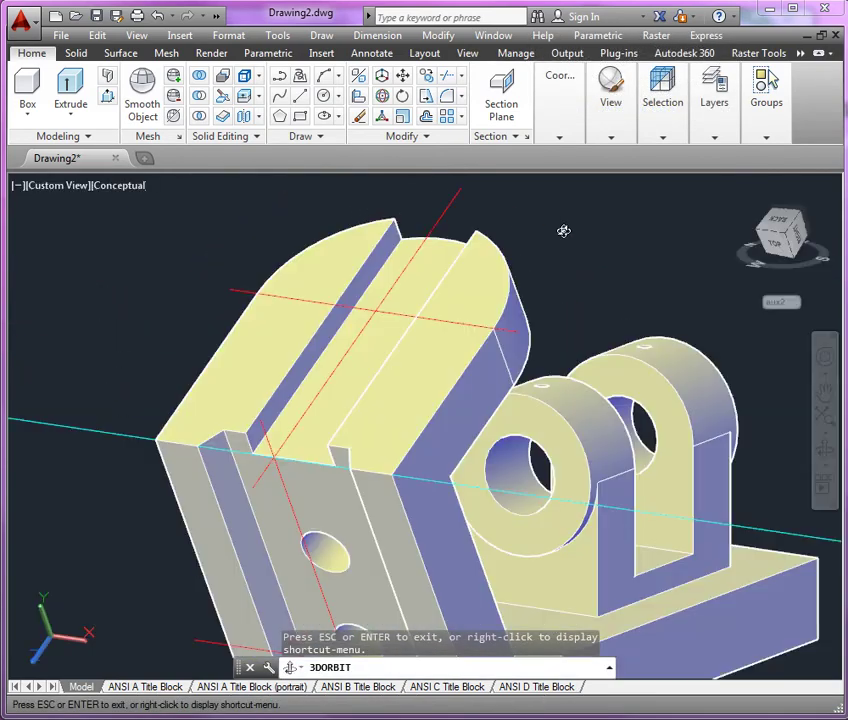
key("Escape")
left_click(786, 303)
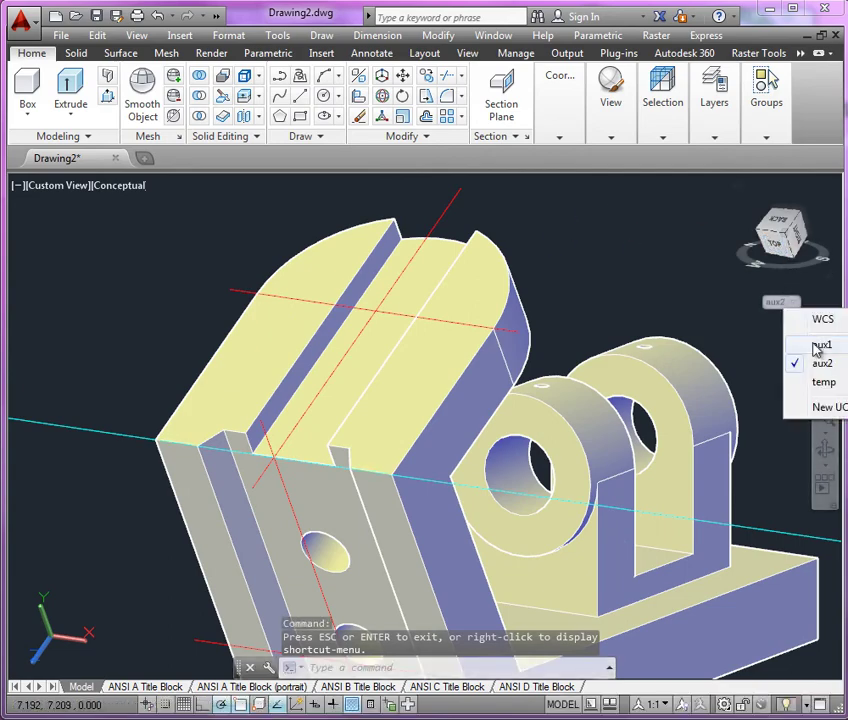
left_click(772, 344)
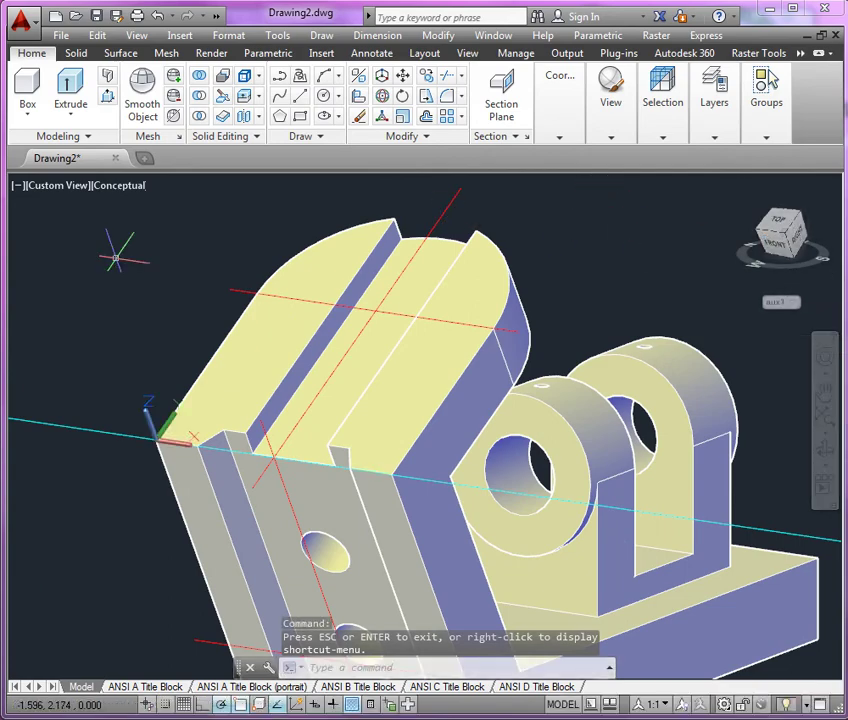
key("alt+Tab")
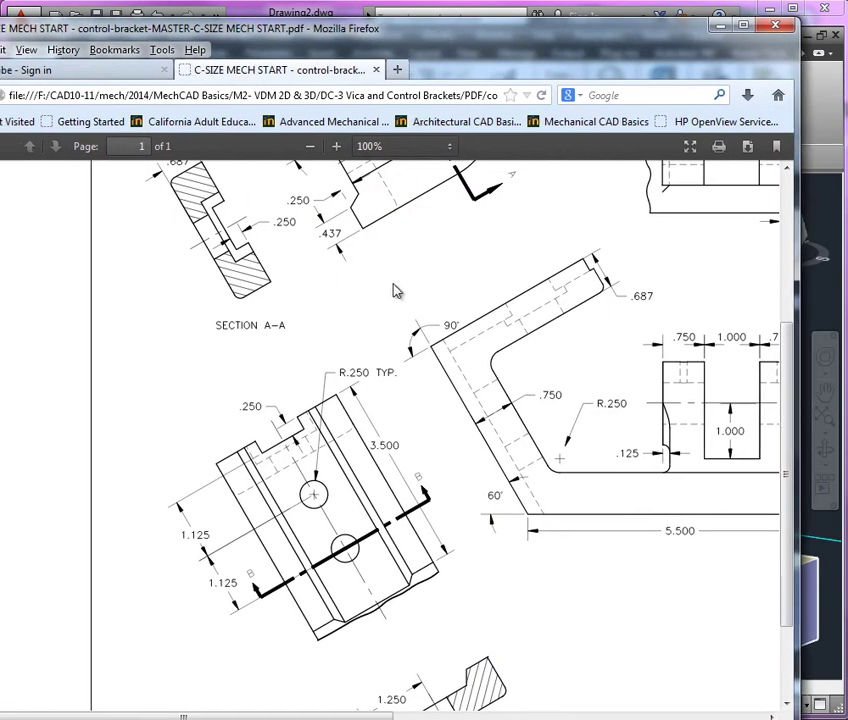
scroll(393, 288, "up", 3)
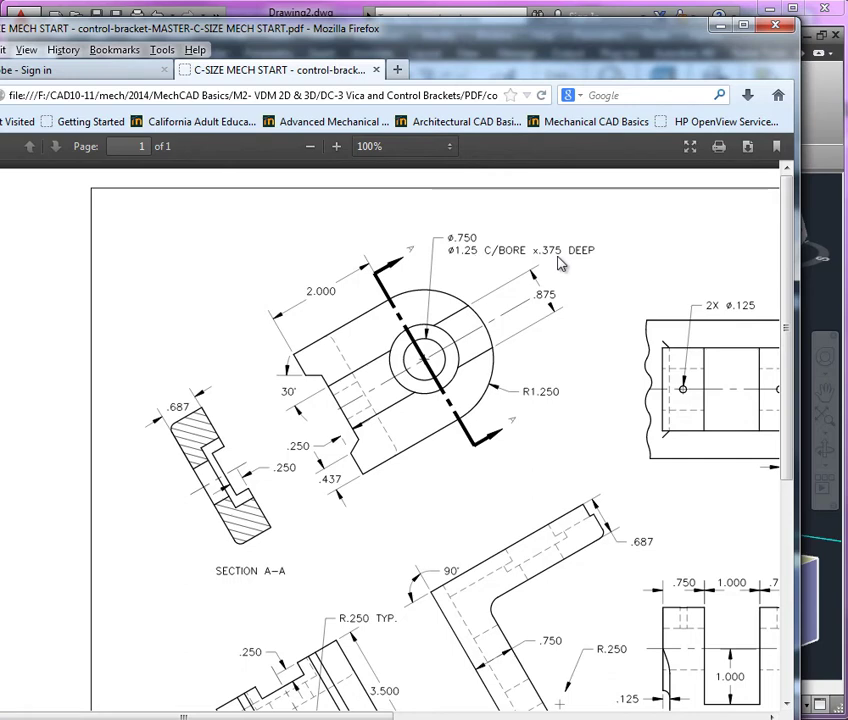
left_click_drag(517, 40, 0, 42)
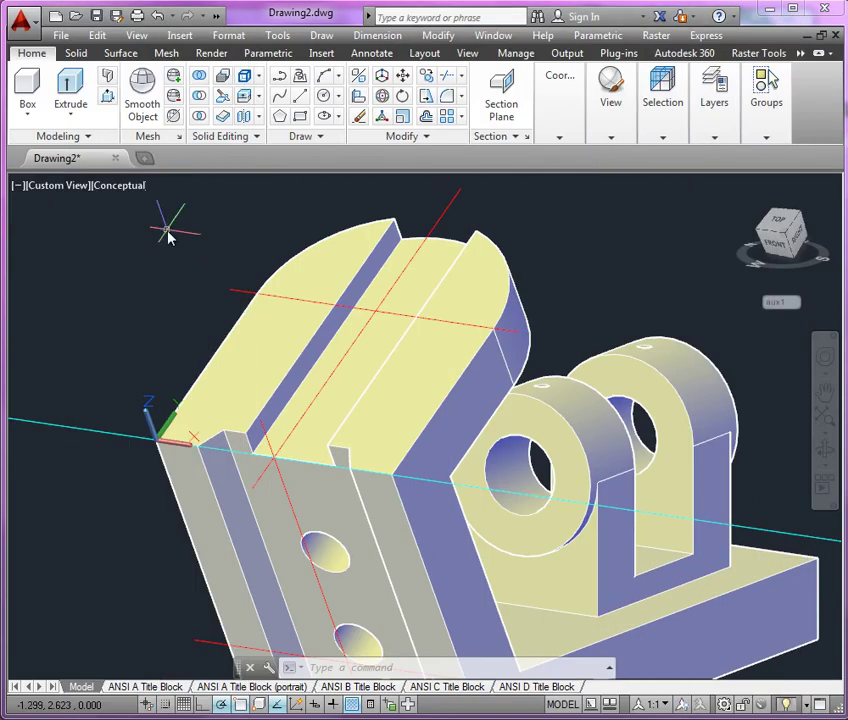
Step: Draw a 1.25-diameter circle centred at the construction-line intersection
left_click(325, 97)
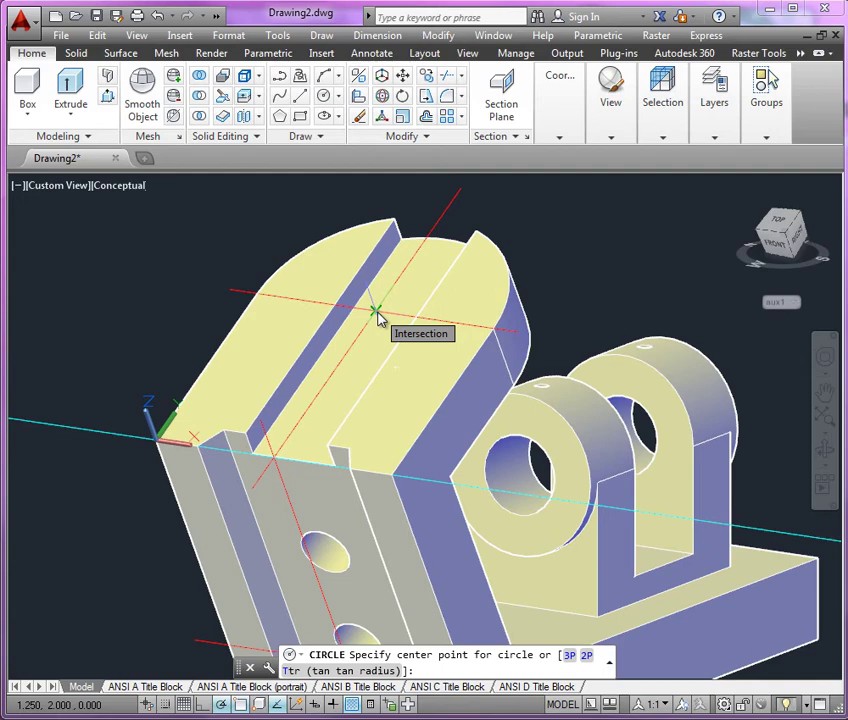
left_click(377, 313)
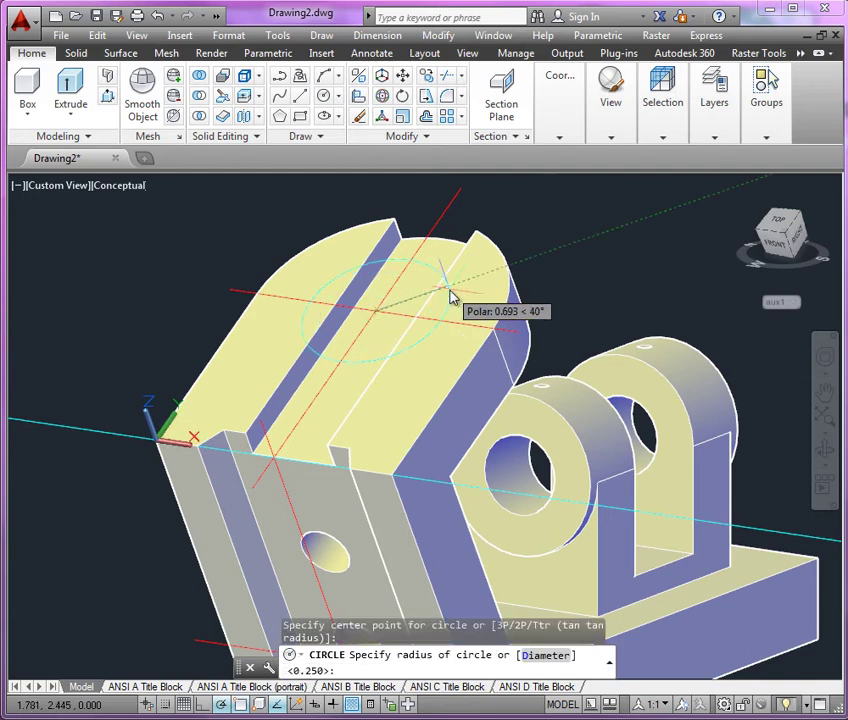
type("d")
key("Return")
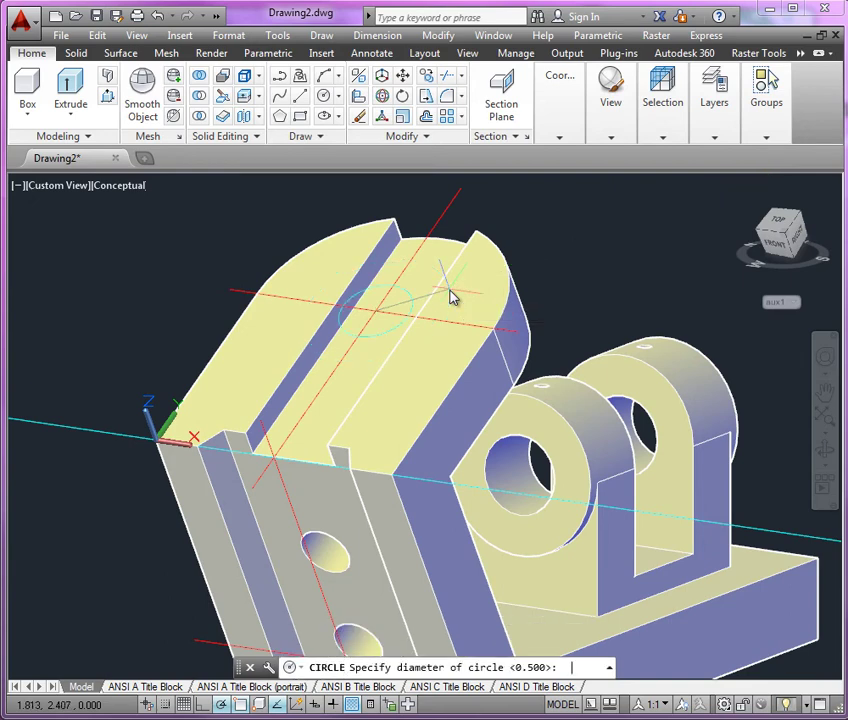
type("1.25")
key("Return")
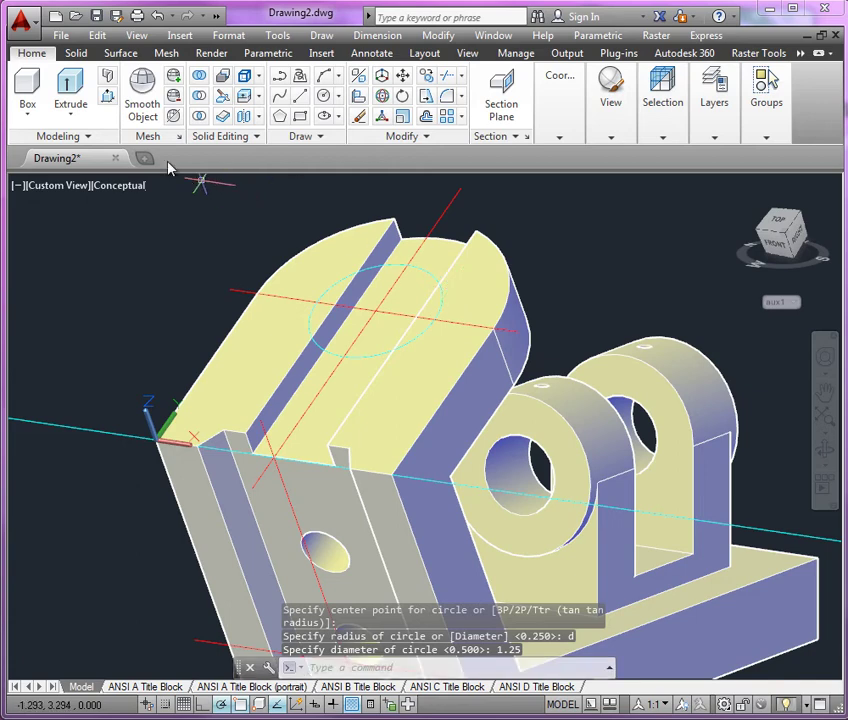
Step: Extrude the 1.25 circle -0.375 into the plate as a cylinder
left_click(70, 88)
left_click(389, 272)
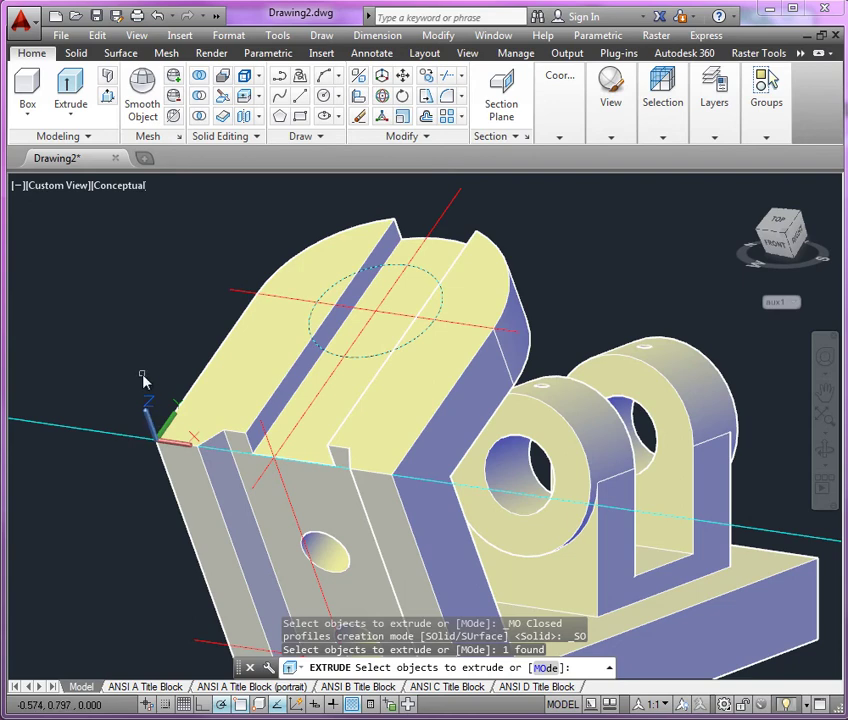
key("Return")
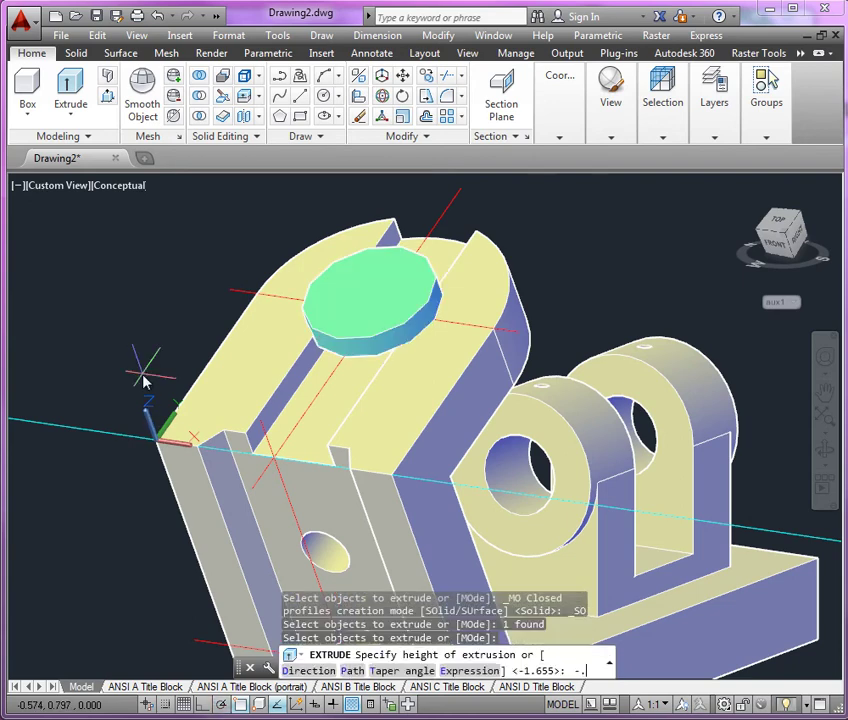
type("-.375")
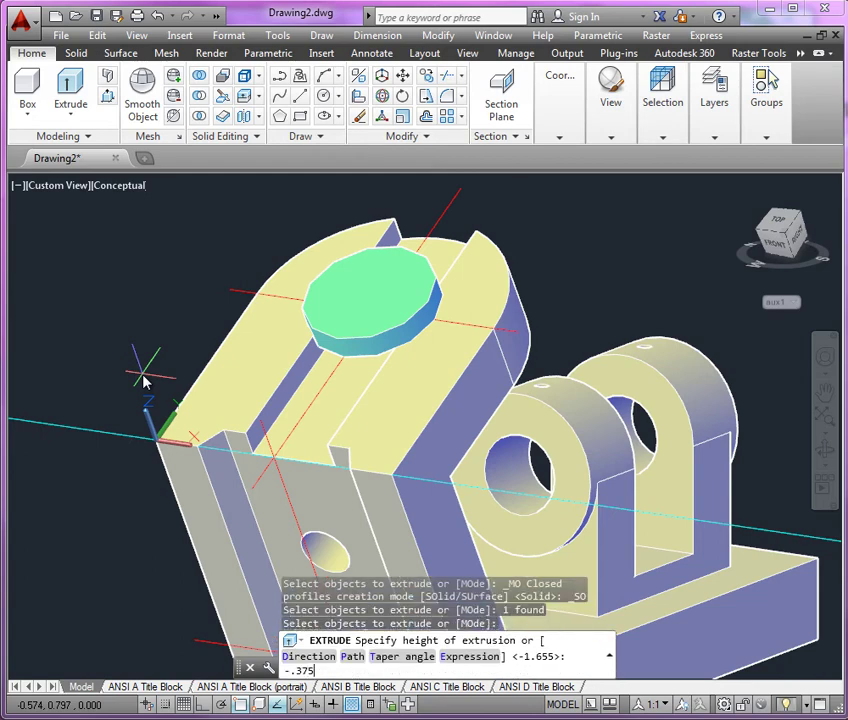
key("Return")
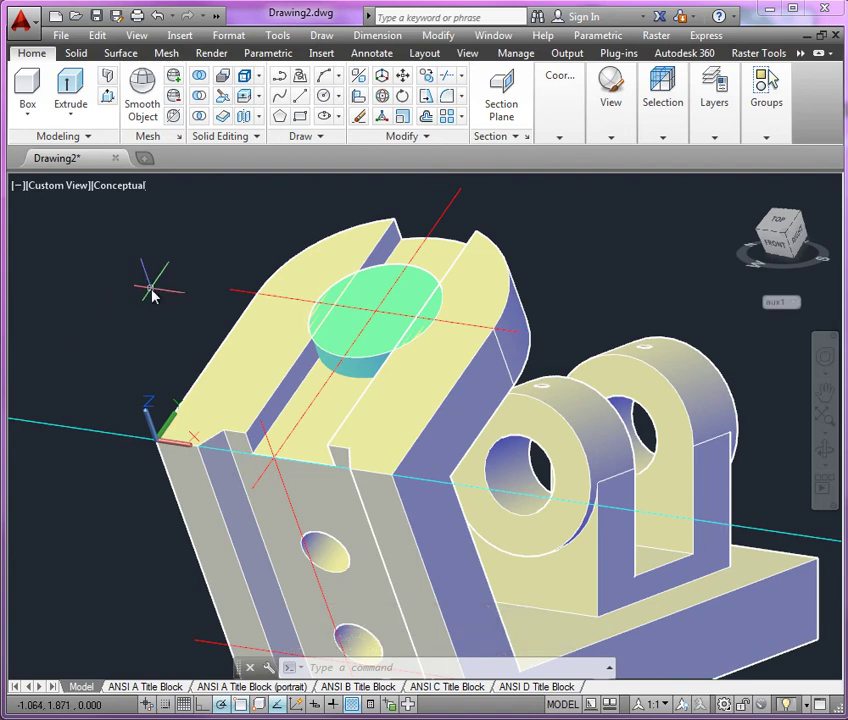
Step: Draw a 0.75-diameter circle at the bottom centre of the cylinder
left_click(323, 95)
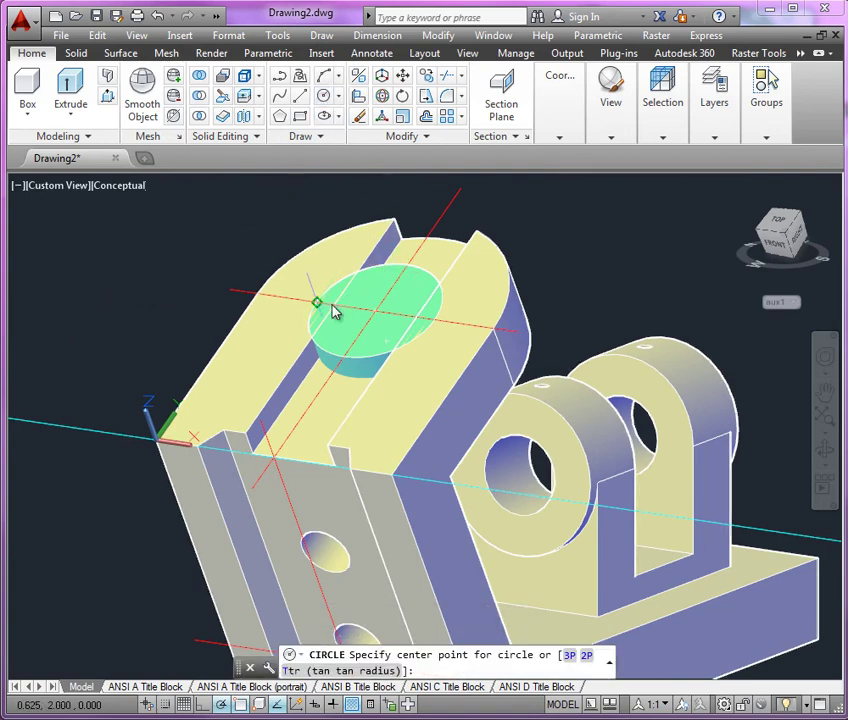
left_click(372, 316)
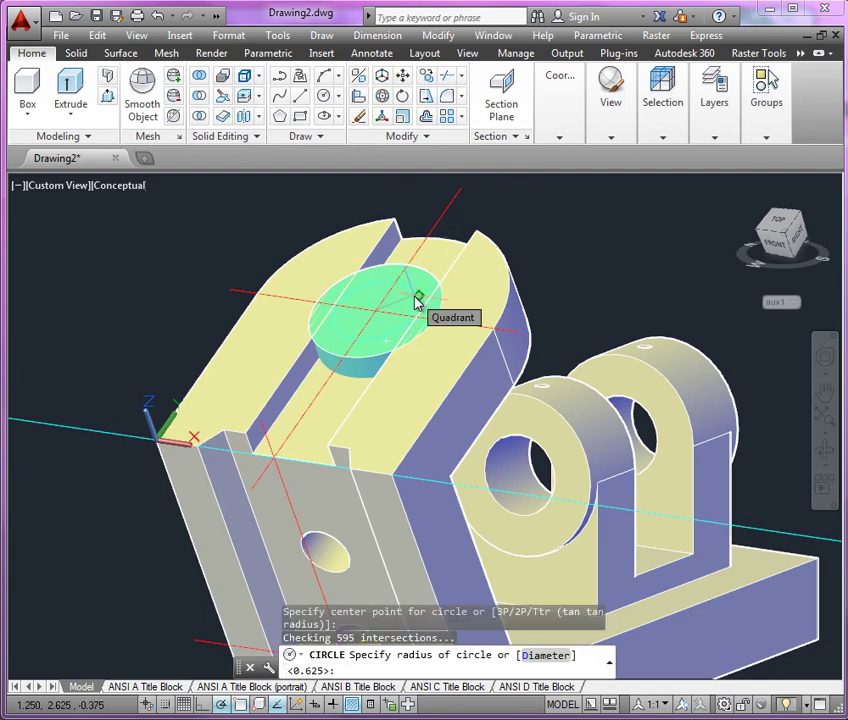
type("d")
key("Return")
type(".")
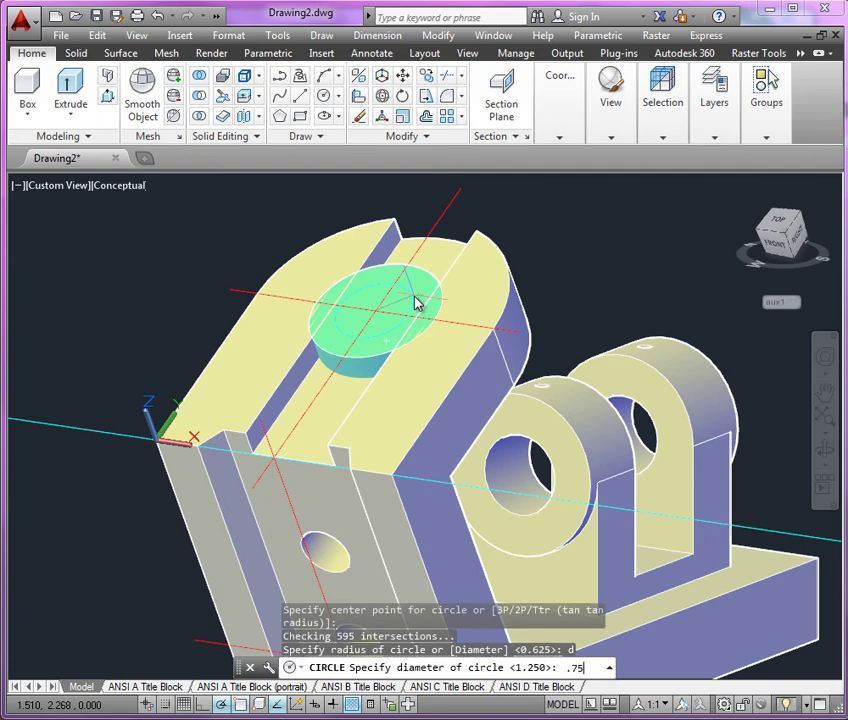
type("75")
key("Return")
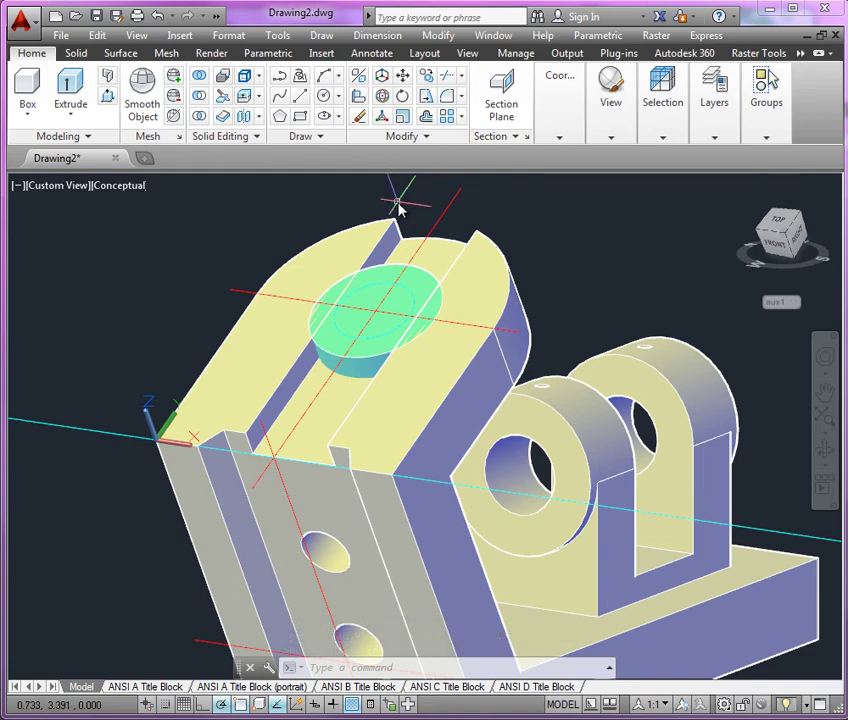
Step: Subtract the 1.25 cylinder from the bracket to form the counterbore recess
left_click(200, 97)
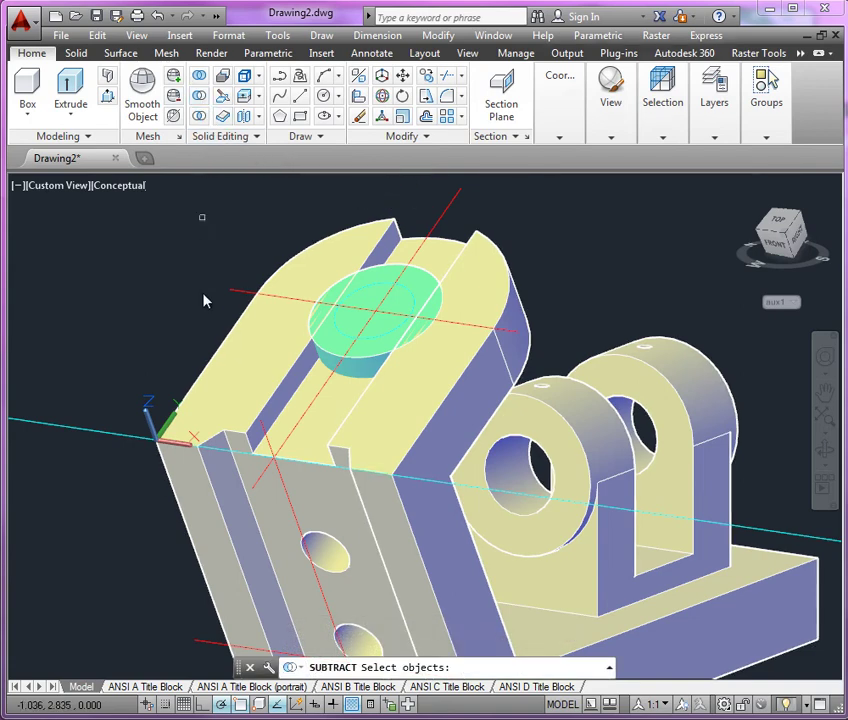
left_click(220, 365)
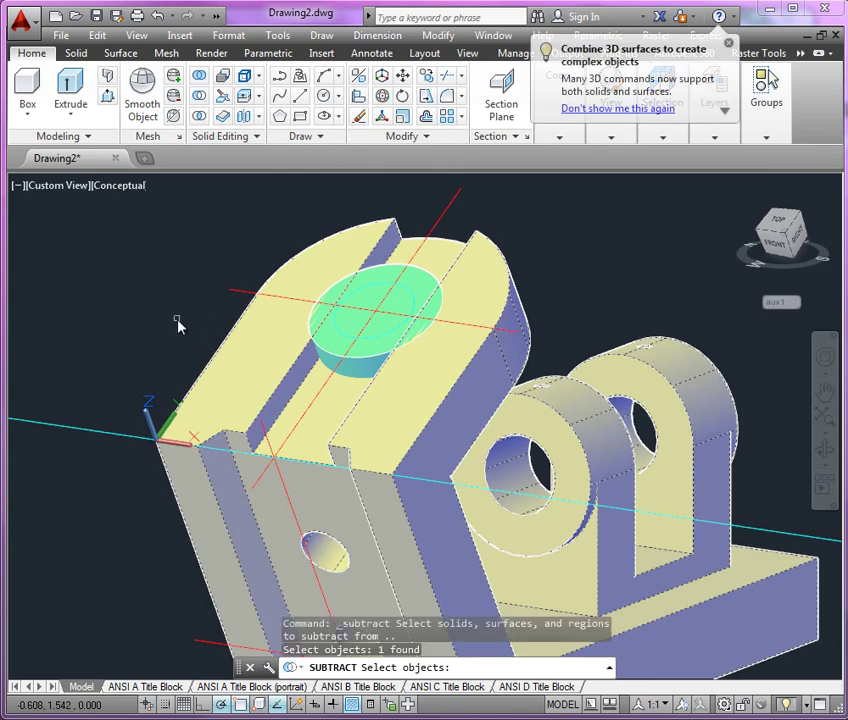
key("Return")
left_click(330, 357)
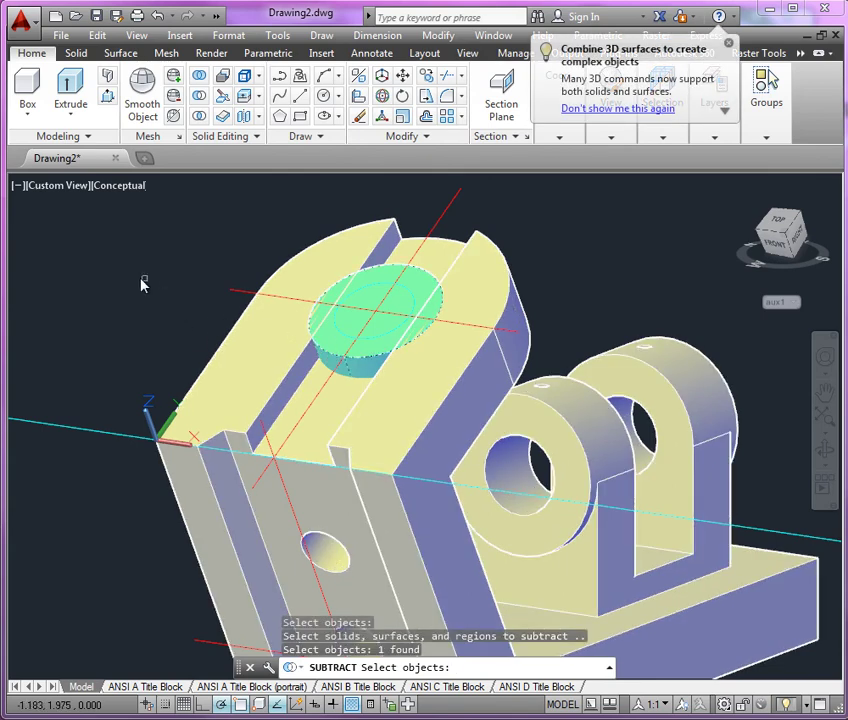
key("Return")
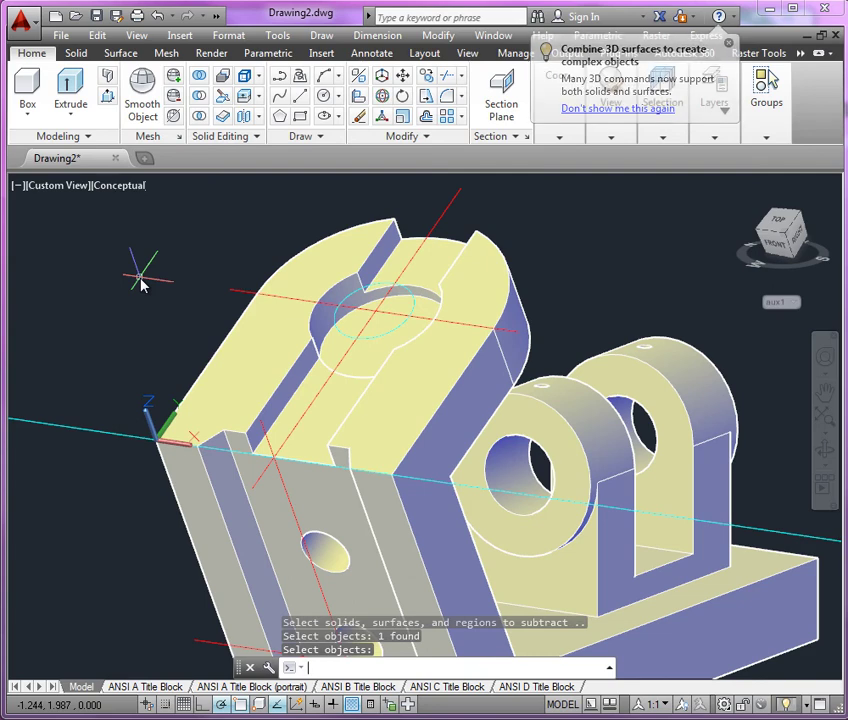
Step: Extrude the 0.75 circle downward through the angled arm
left_click(87, 104)
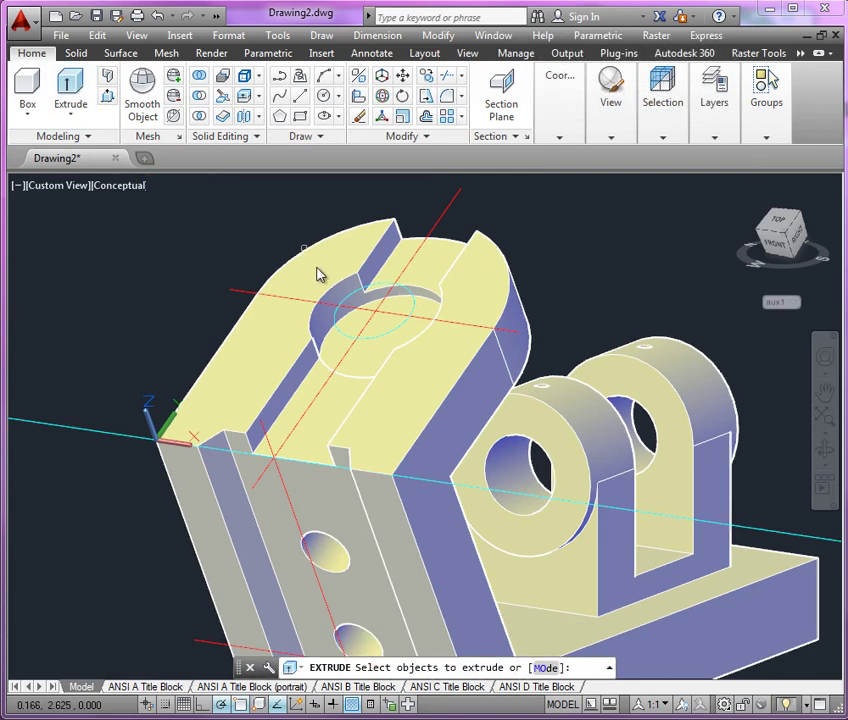
left_click(349, 305)
key("Return")
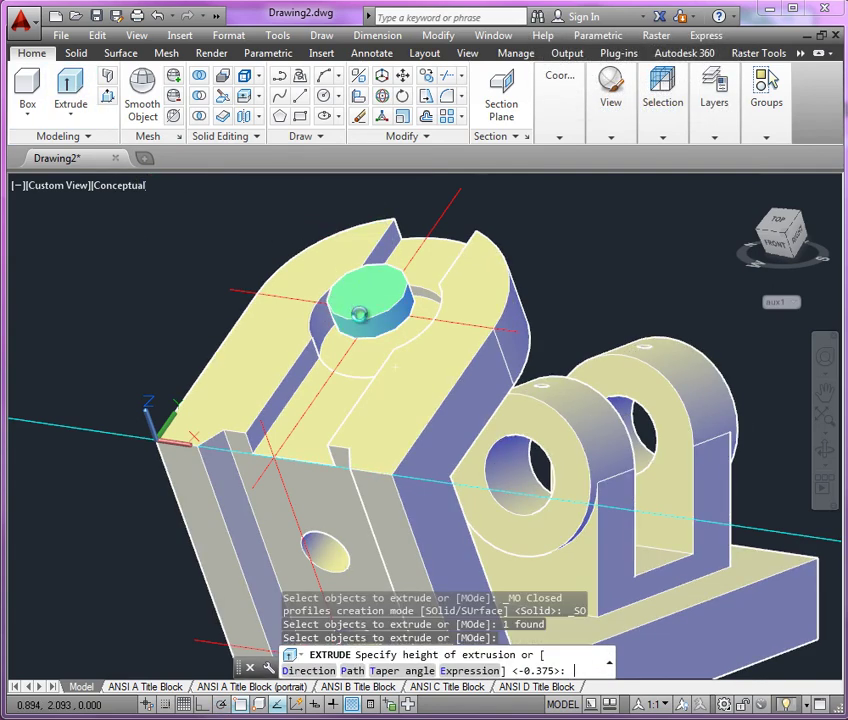
middle_click_drag(479, 465, 399, 452)
left_click(826, 455)
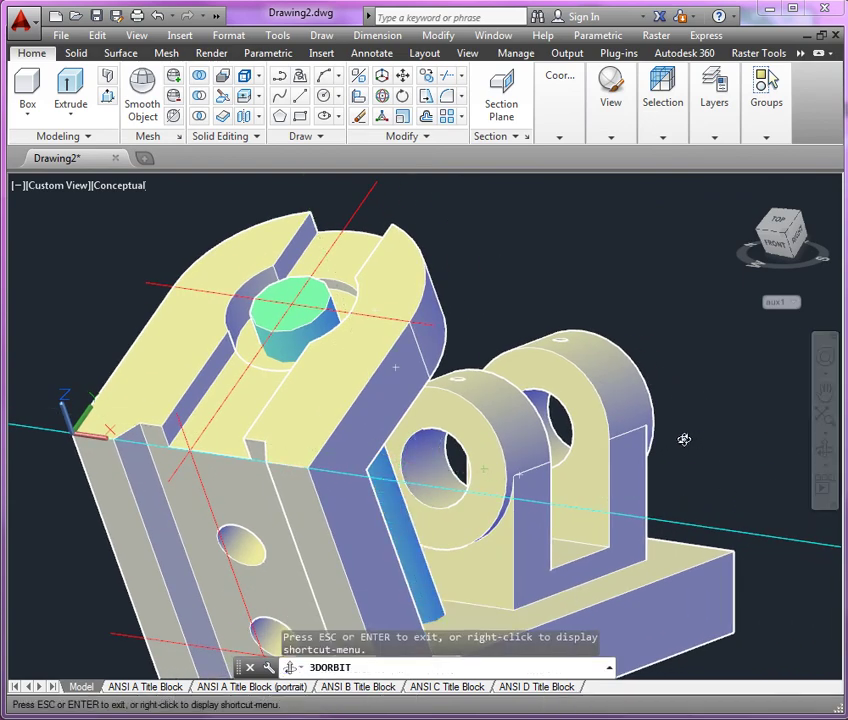
left_click_drag(661, 441, 480, 451)
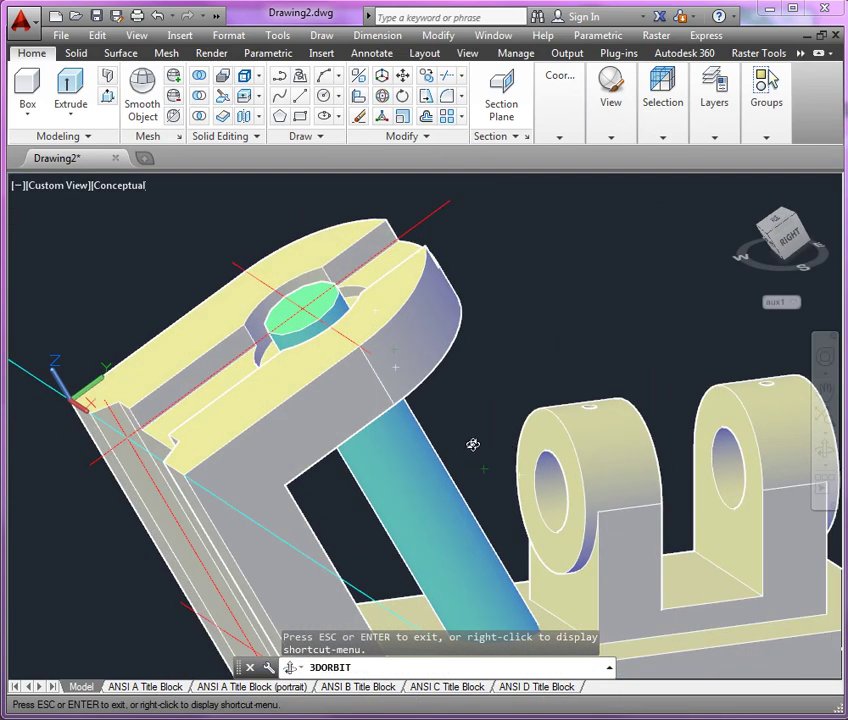
key("Escape")
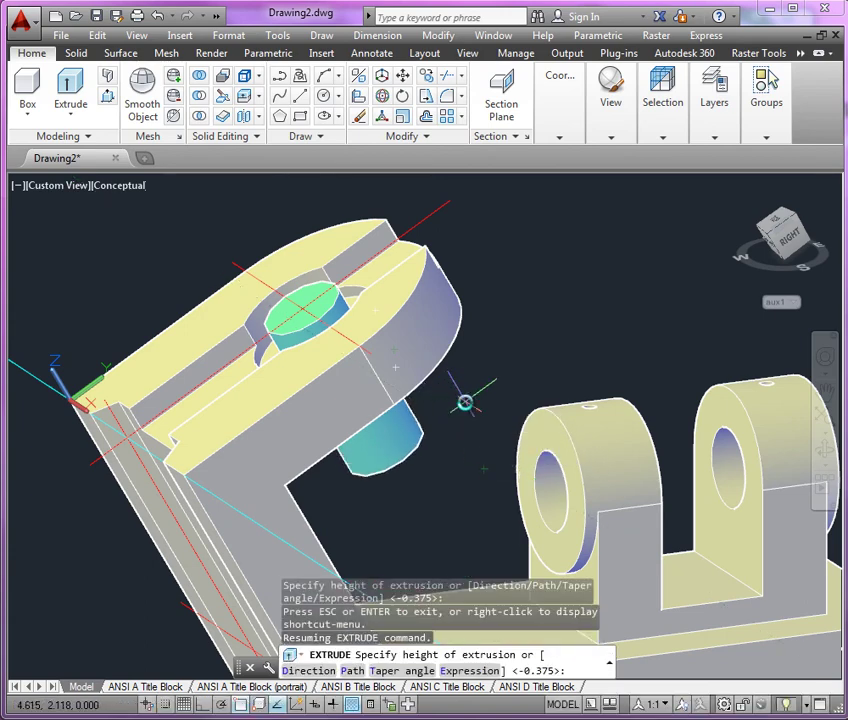
key("Return")
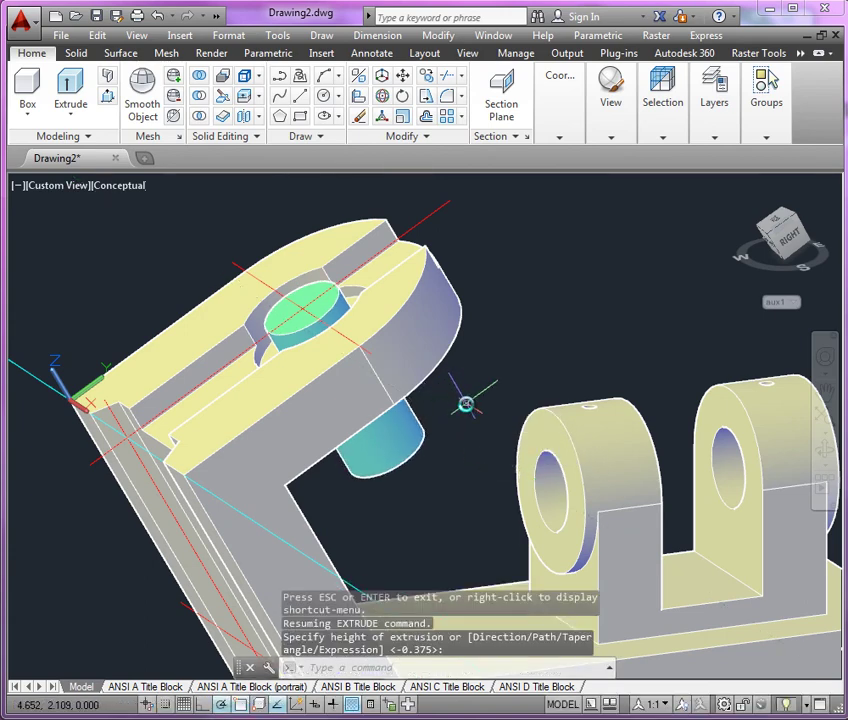
Step: Subtract the small cylinder from the bracket to create the through-hole
left_click(199, 96)
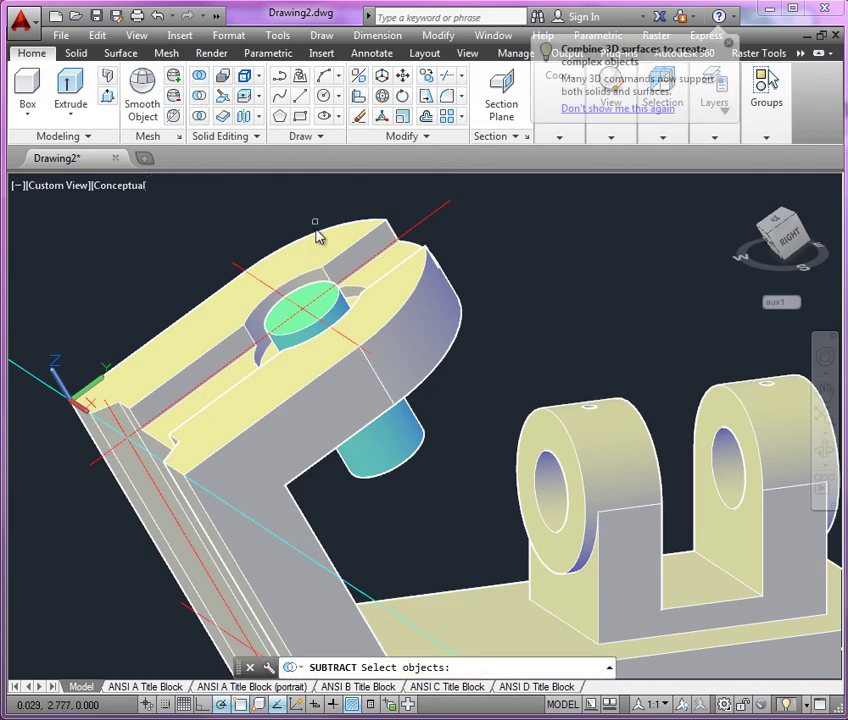
left_click(318, 236)
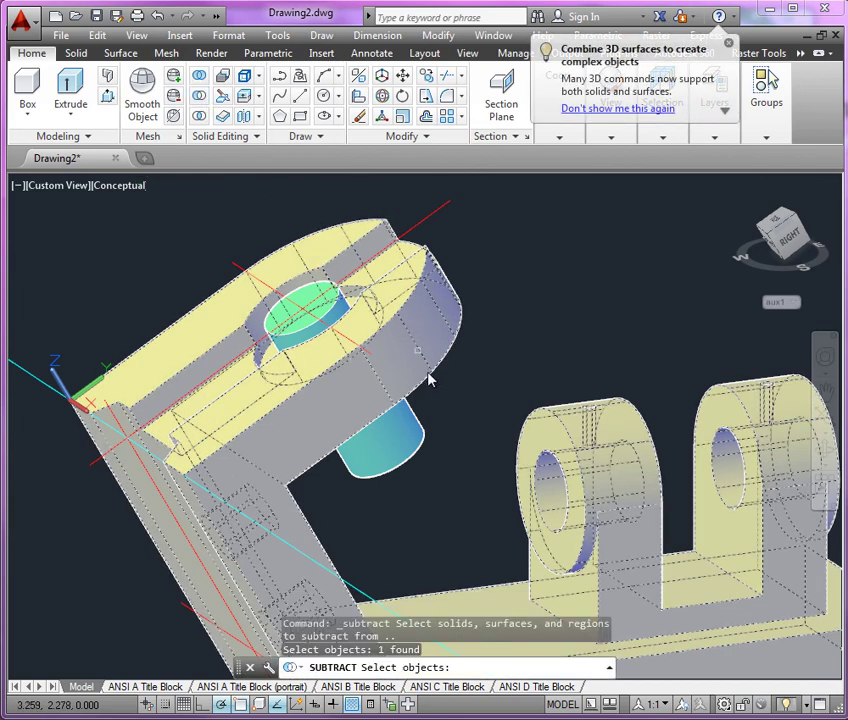
key("Return")
left_click(424, 428)
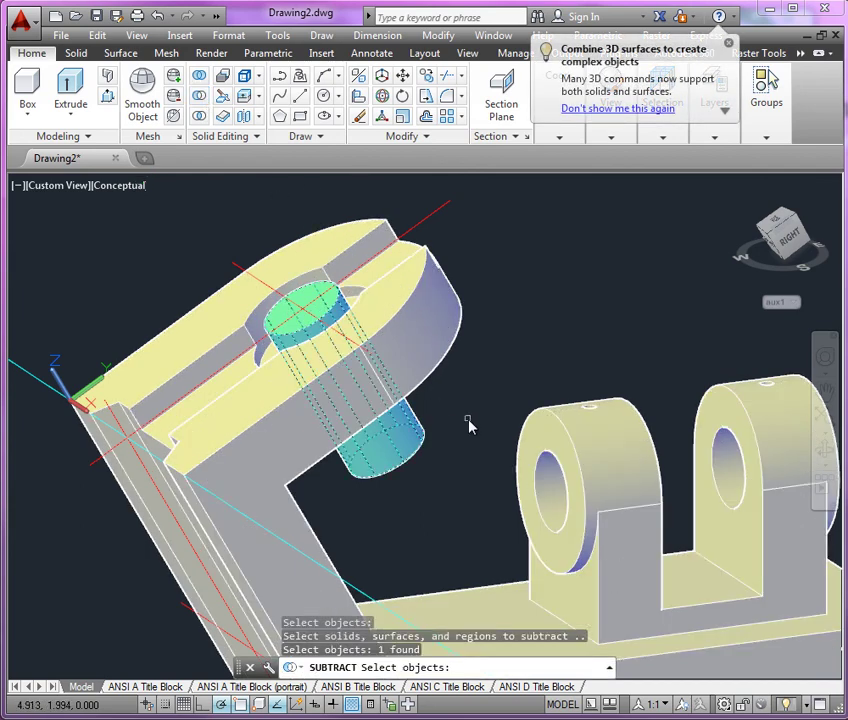
key("Return")
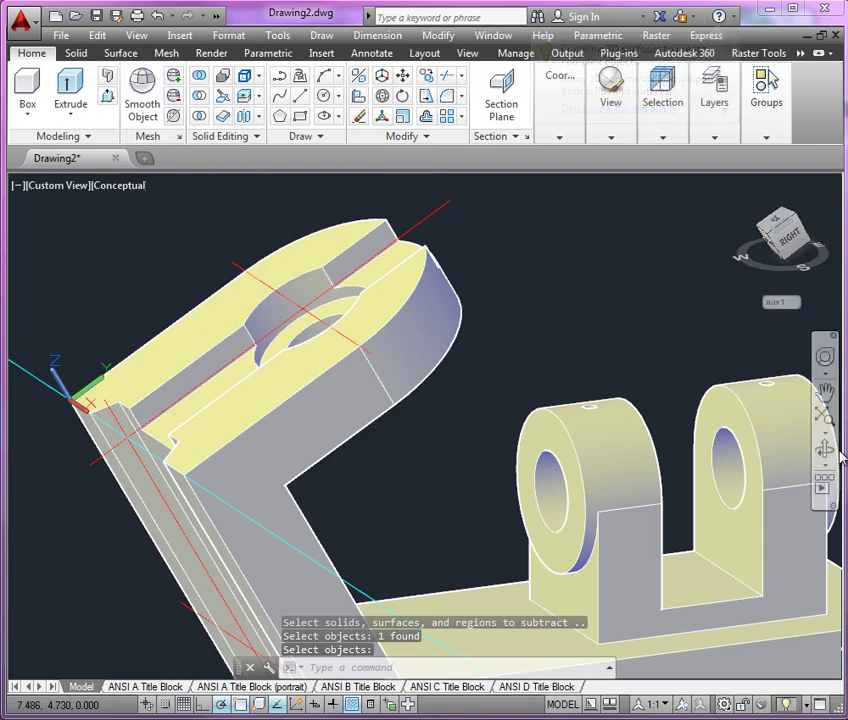
left_click(825, 449)
left_click_drag(365, 388, 408, 387)
Step: Erase the spare part copy and the long construction line beside the bracket
scroll(450, 420, "down", 3)
key("Escape")
scroll(362, 280, "down", 4)
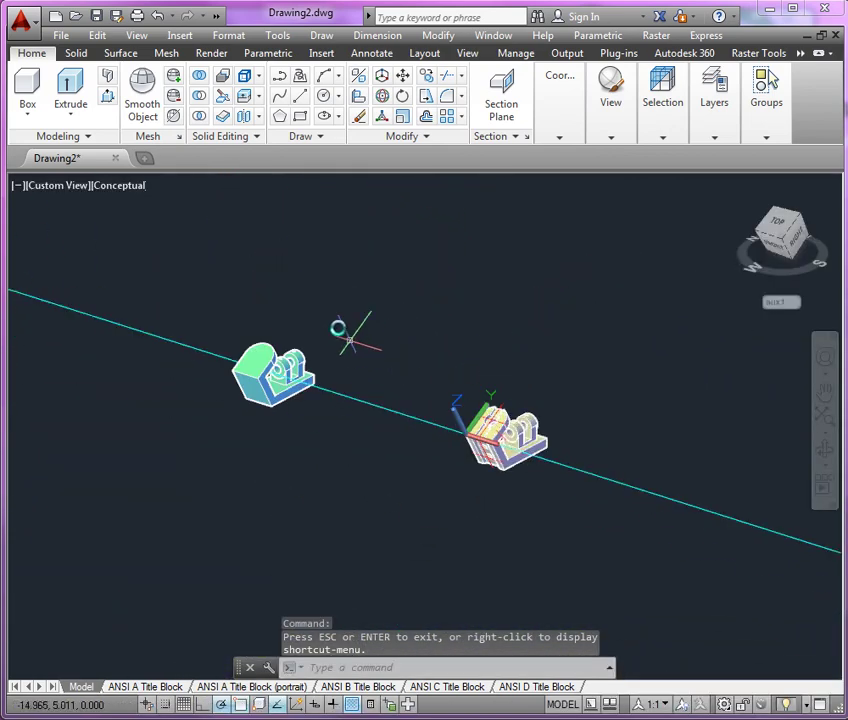
left_click(337, 323)
left_click(199, 452)
key("Delete")
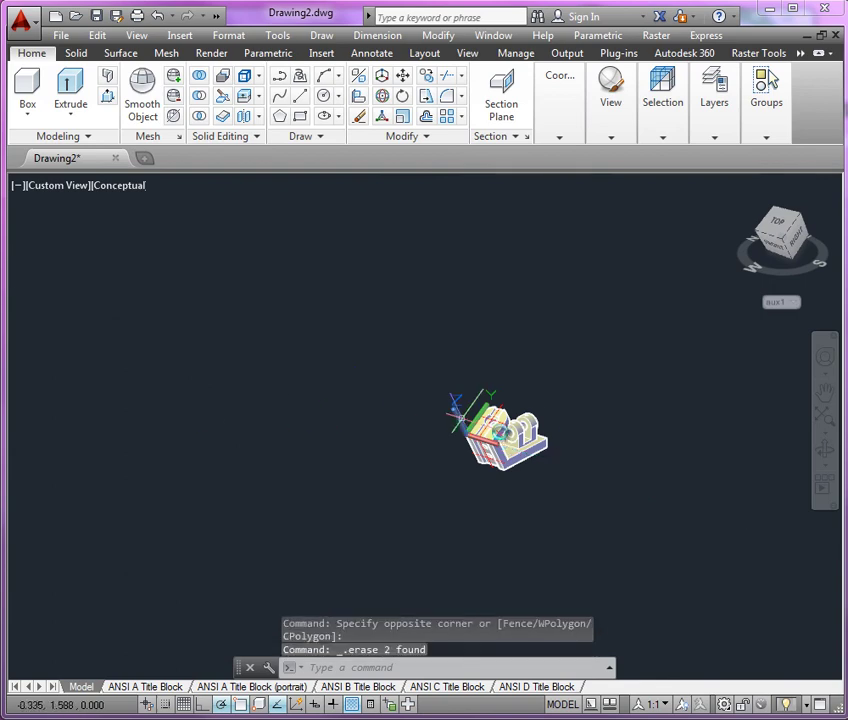
Step: Switch the coordinate system back to World (WCS)
scroll(510, 432, "up", 6)
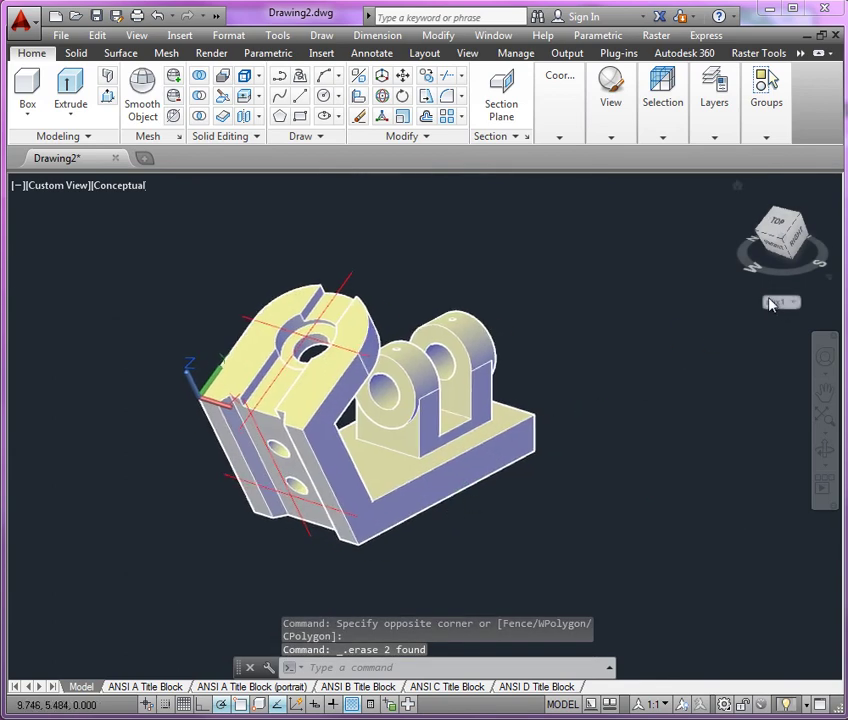
left_click(775, 303)
left_click(820, 290)
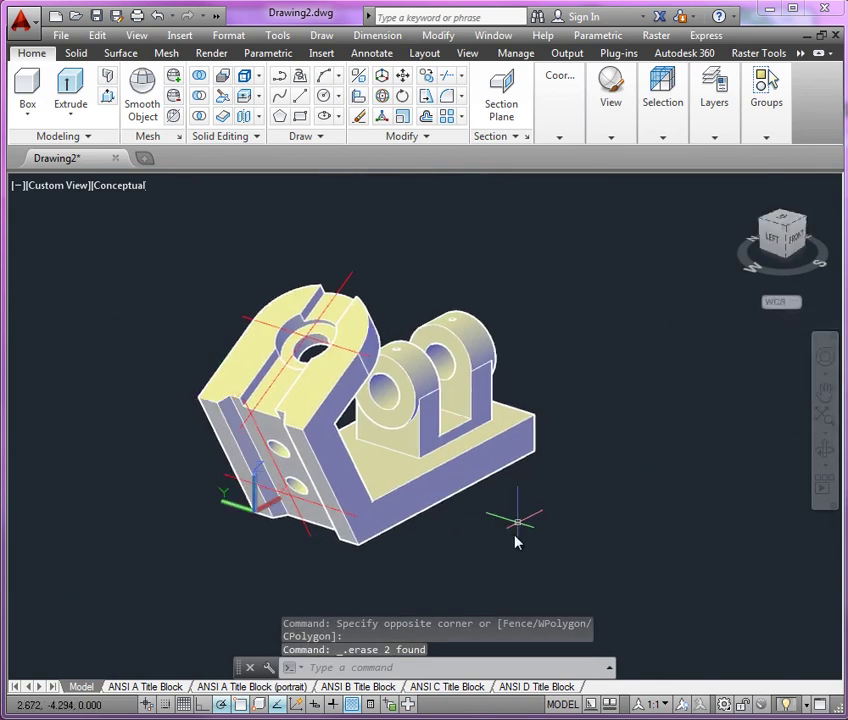